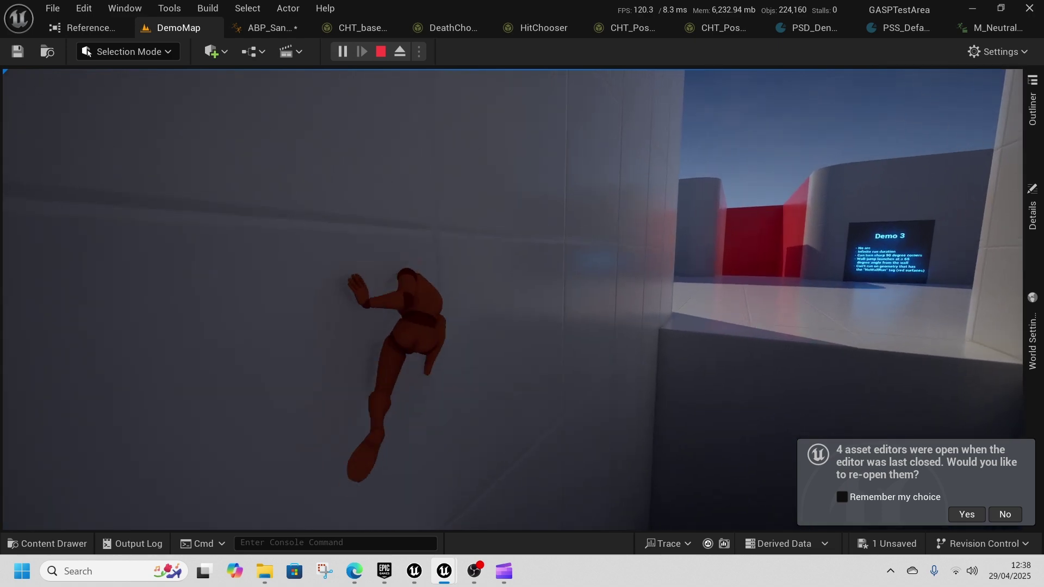
Step: Play-test wall running and wall jumping with the character in the running DemoMap session
{"action": "key", "text": "space"}
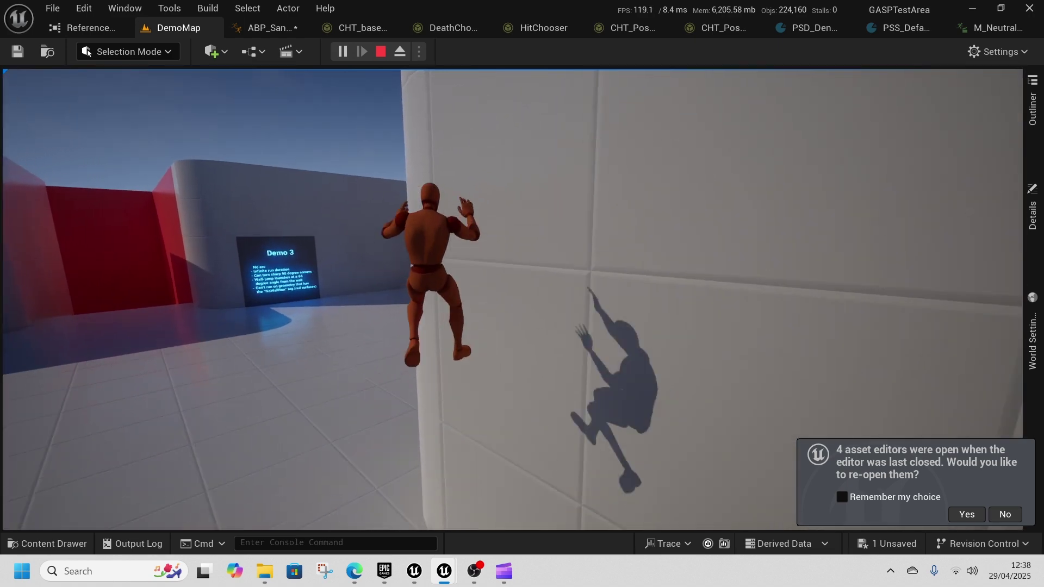
{"action": "key", "text": "space"}
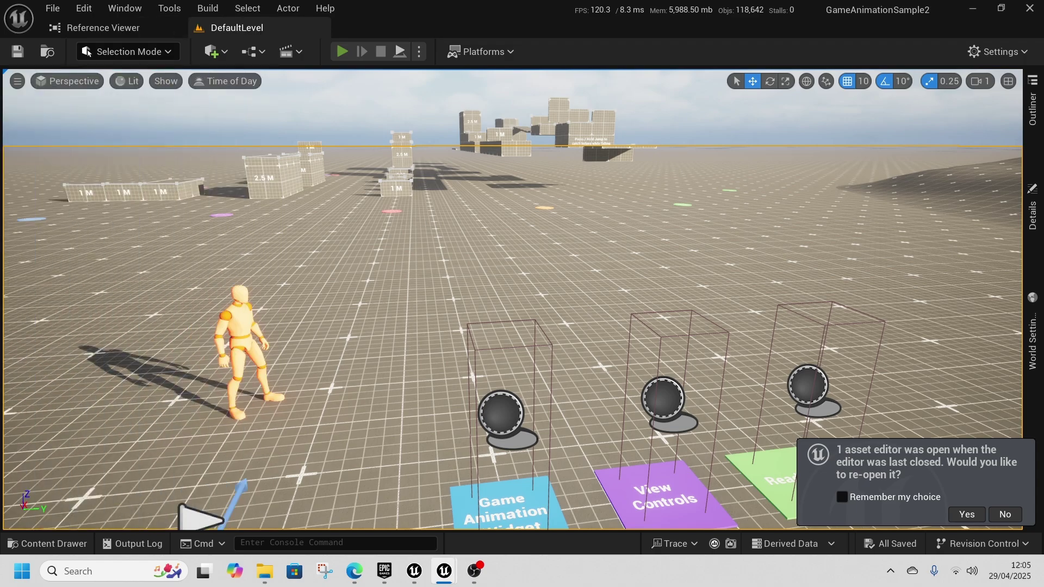
Step: Play-test DefaultLevel by moving the character forward, and end the play session
{"action": "key", "text": "alt+p"}
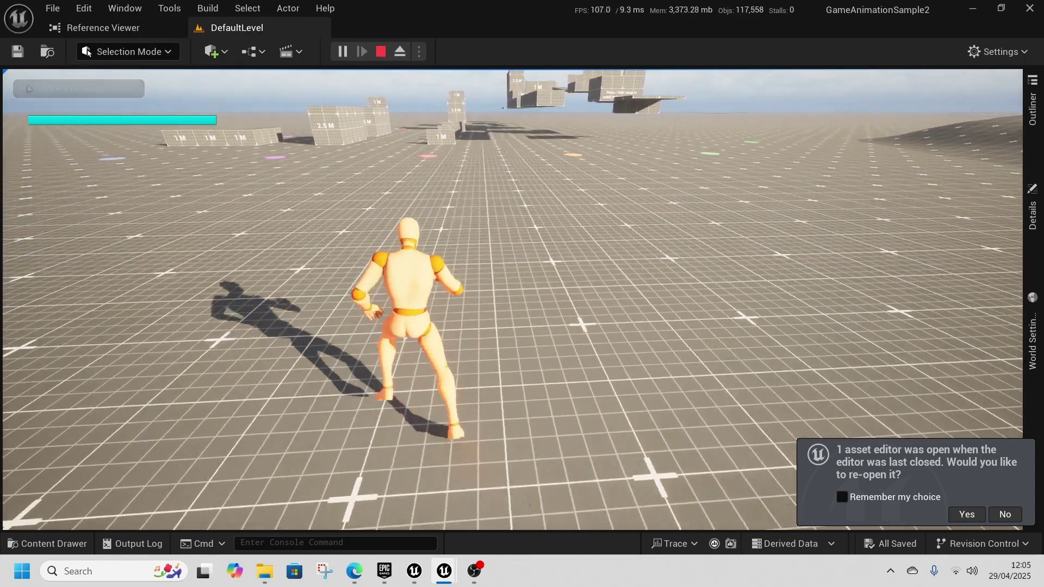
{"action": "key", "text": "w"}
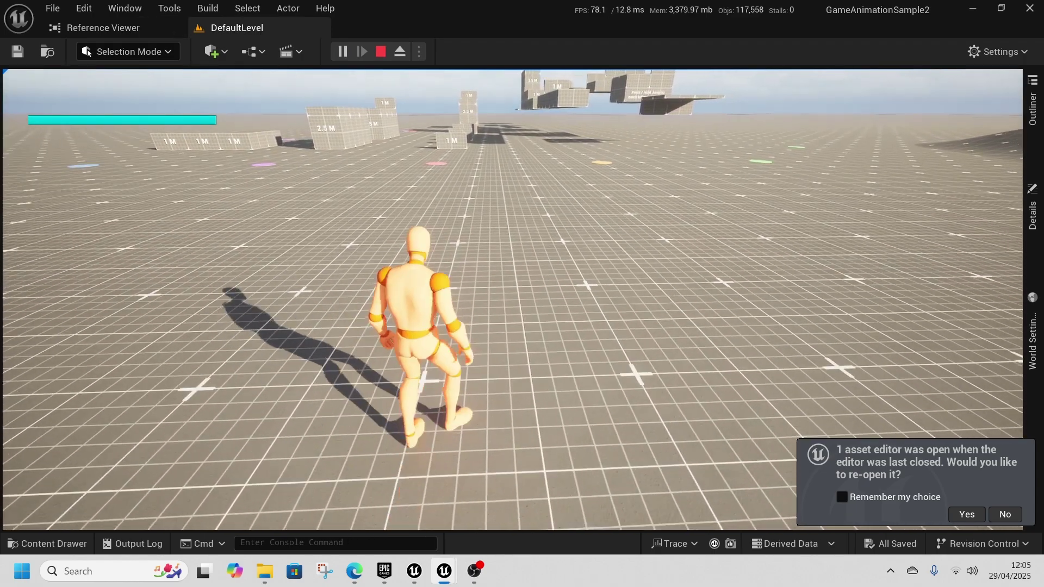
{"action": "key", "text": "F8"}
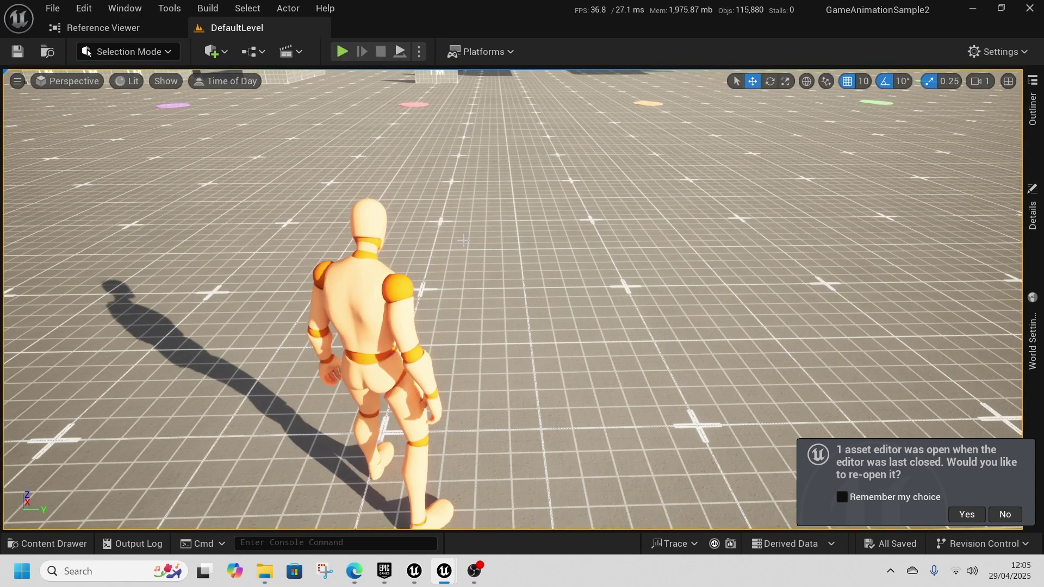
Step: Turn off the Level filter in the project content and open the CBP_SandboxCharacter blueprint from the Blueprints folder
{"action": "left_click", "coordinate": [71, 547]}
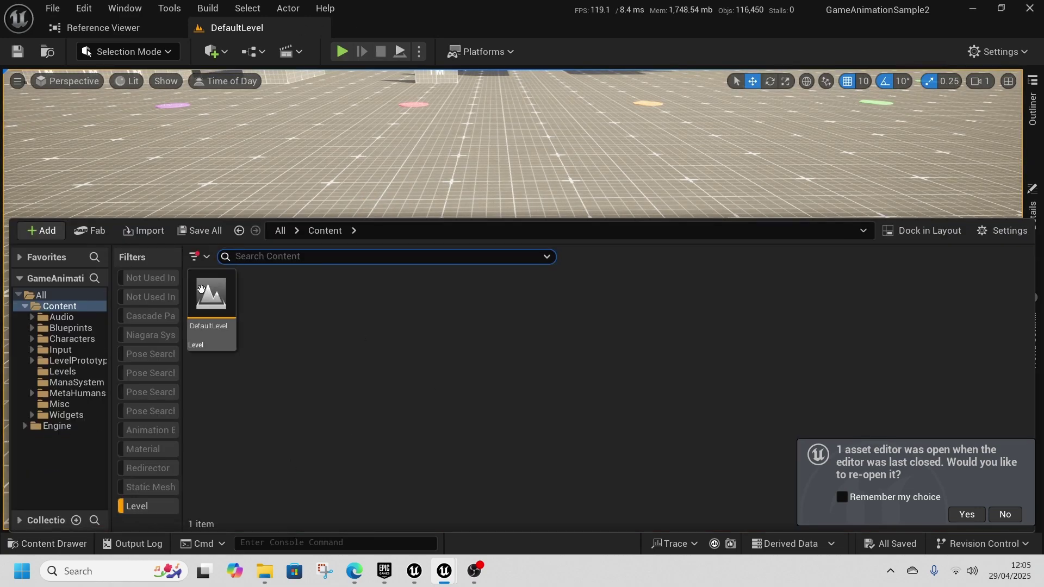
{"action": "left_click", "coordinate": [150, 507]}
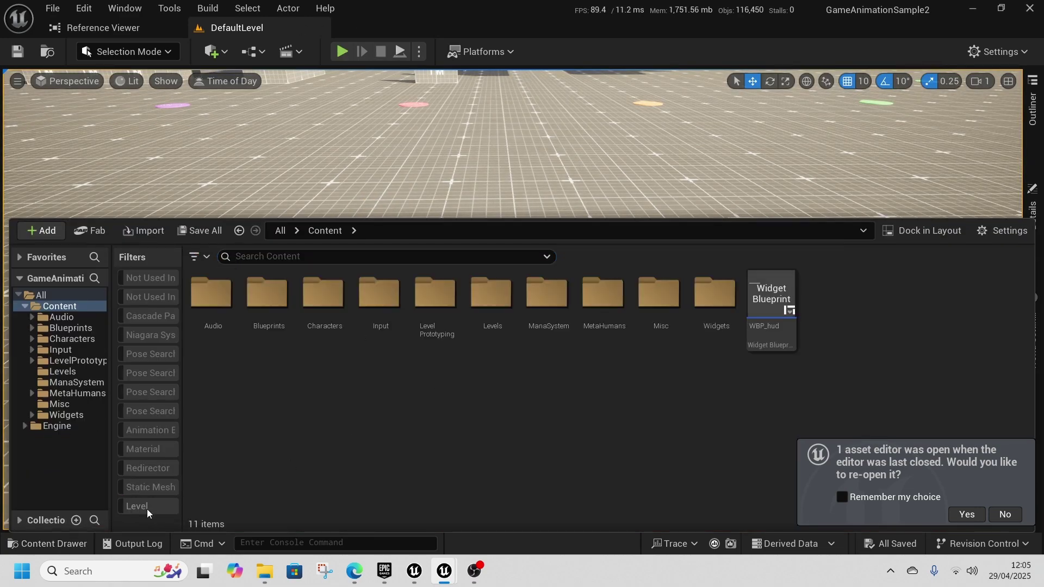
{"action": "double_click", "coordinate": [265, 325]}
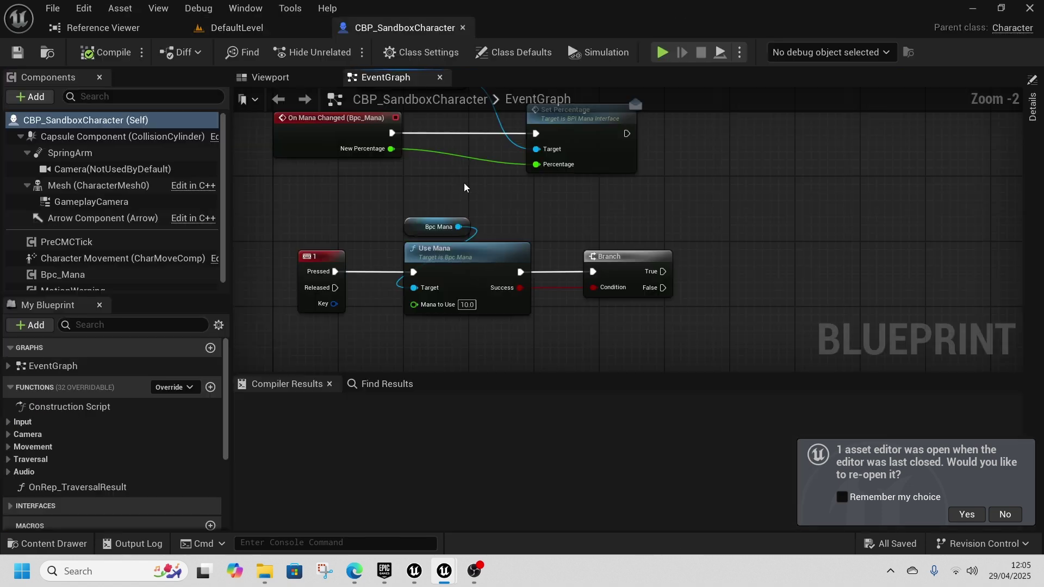
Step: Show the details of the CharacterInputState variable in the Input category
{"action": "scroll", "coordinate": [81, 268], "scroll_direction": "down", "scroll_amount": 1}
{"action": "scroll", "coordinate": [85, 443], "scroll_direction": "down", "scroll_amount": 1}
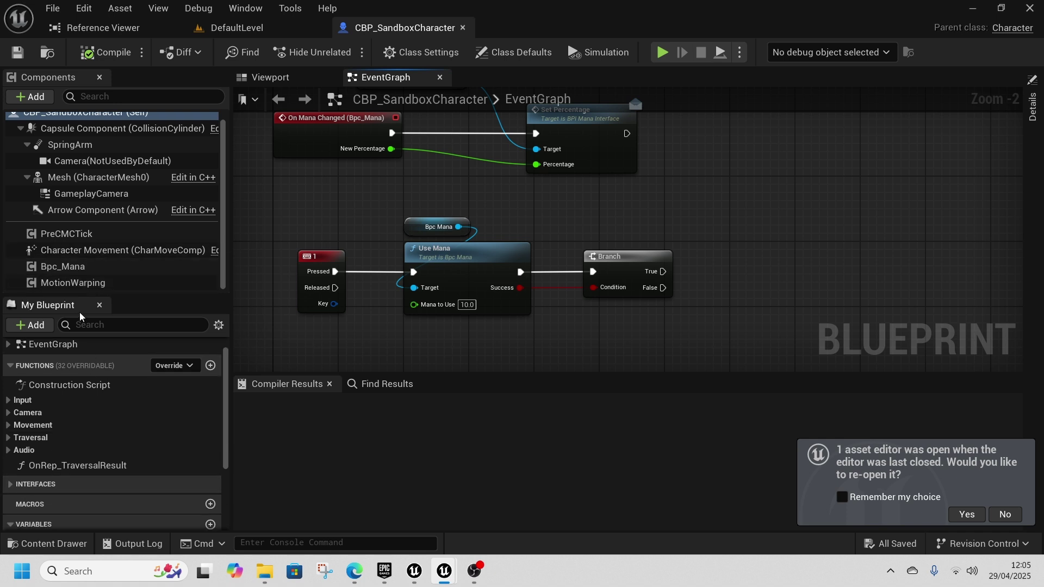
{"action": "scroll", "coordinate": [82, 348], "scroll_direction": "down", "scroll_amount": 6}
{"action": "left_click", "coordinate": [72, 457]}
{"action": "left_click", "coordinate": [1033, 106]}
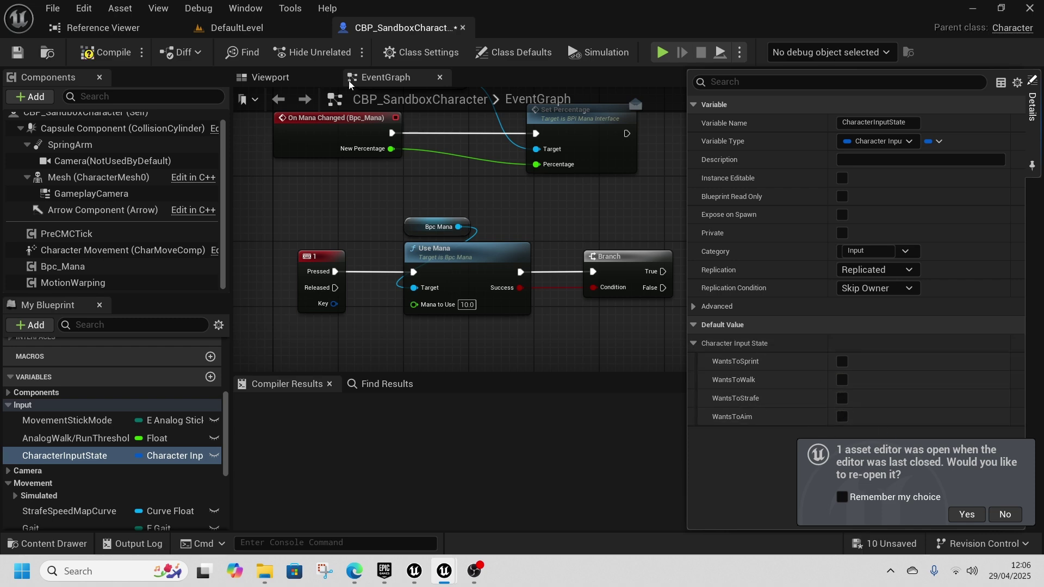
Step: Play-test the character's forward movement in DefaultLevel and stop the session
{"action": "left_click", "coordinate": [226, 33]}
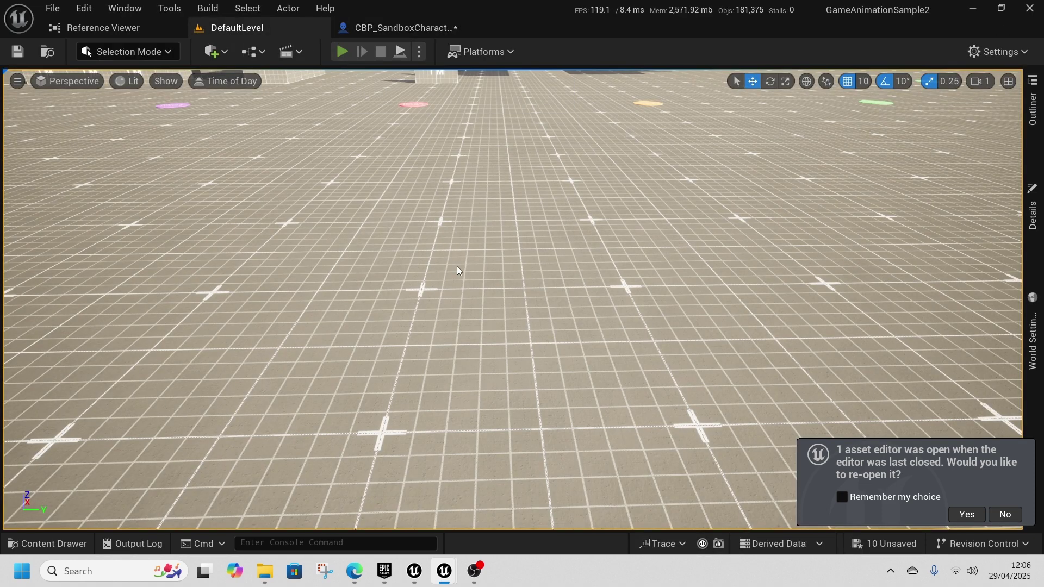
{"action": "key", "text": "alt+p"}
{"action": "key", "text": "w"}
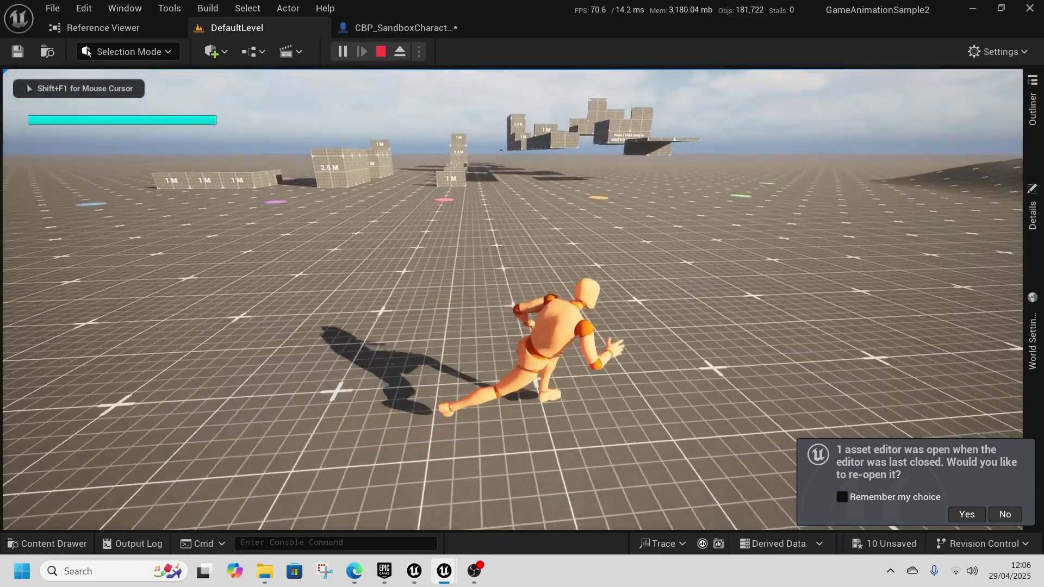
{"action": "key", "text": "F8"}
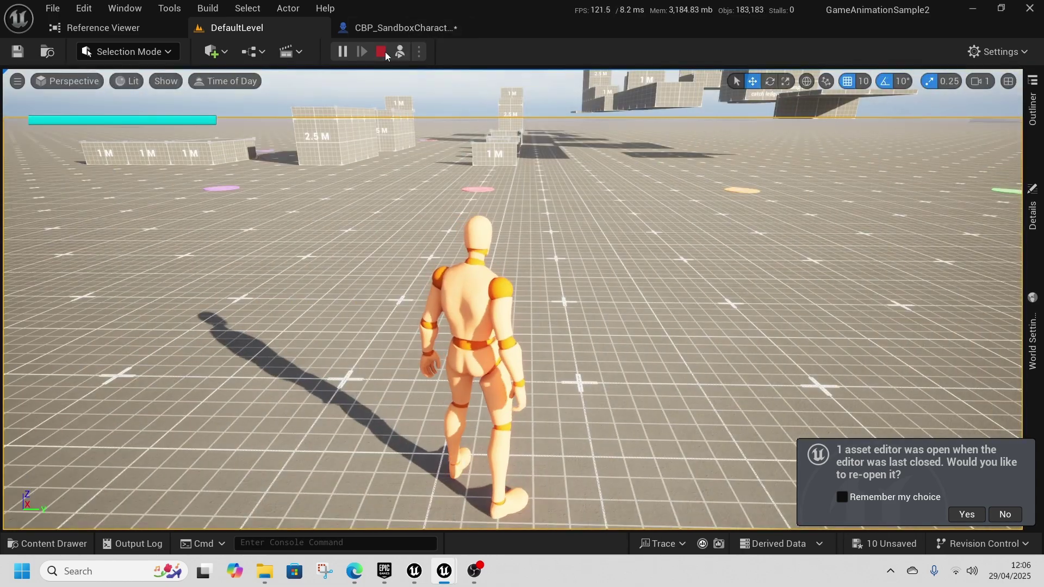
{"action": "left_click", "coordinate": [381, 52]}
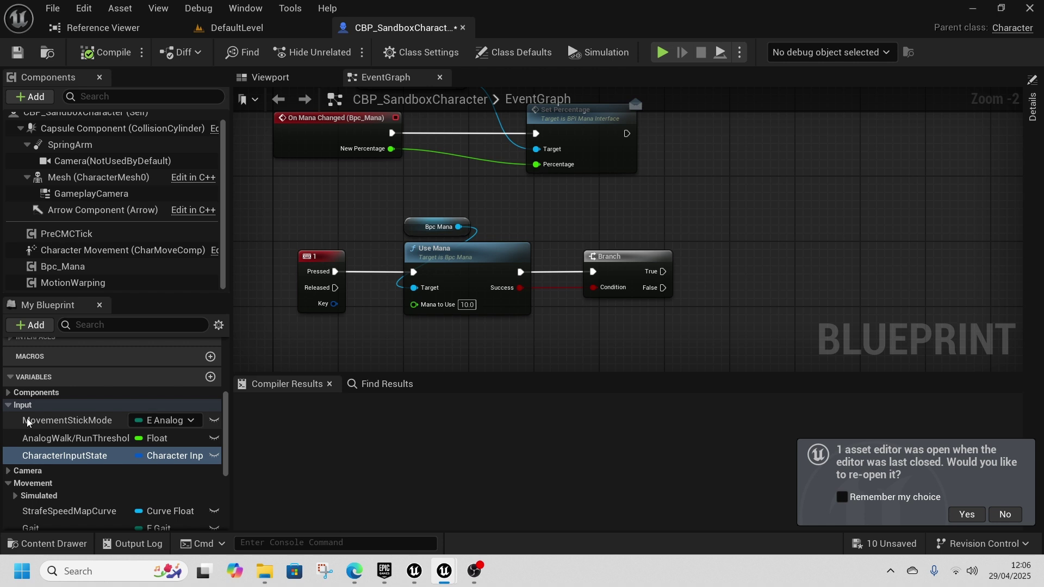
Step: Show the details of the RunSpeeds variable in the Movement category of CBP_SandboxCharacter
{"action": "scroll", "coordinate": [84, 450], "scroll_direction": "down", "scroll_amount": 4}
{"action": "left_click", "coordinate": [50, 438]}
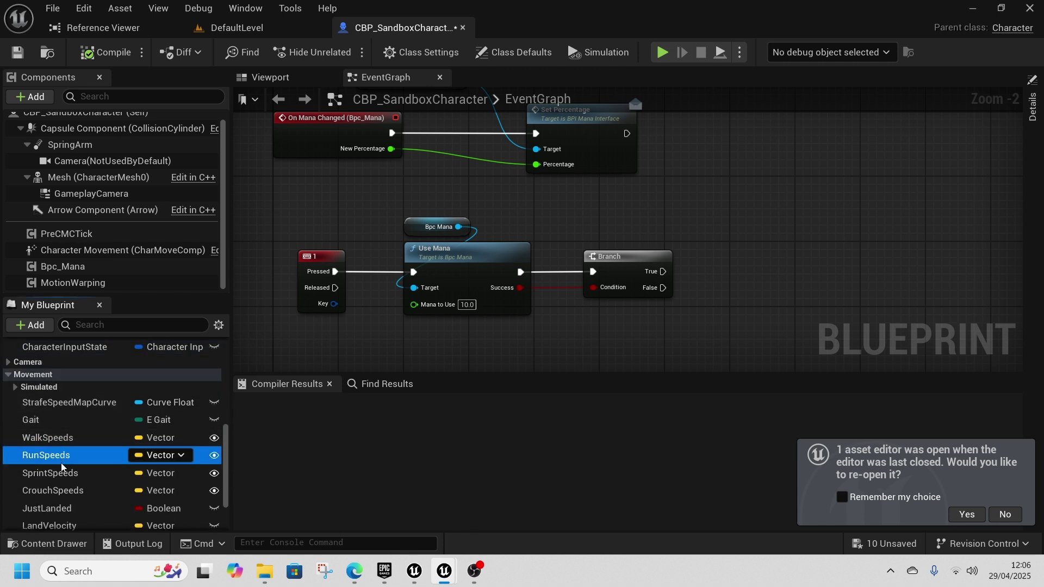
{"action": "left_click", "coordinate": [1033, 106]}
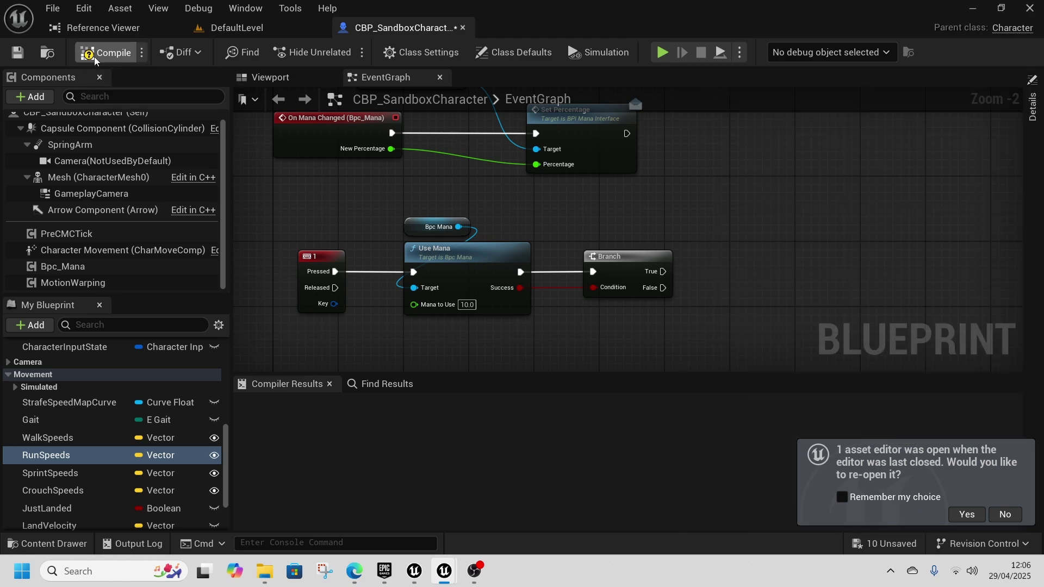
Step: Run a longer play test in DefaultLevel, moving the character around the open floor in several directions, and stop it
{"action": "left_click", "coordinate": [240, 27]}
{"action": "left_click", "coordinate": [348, 51]}
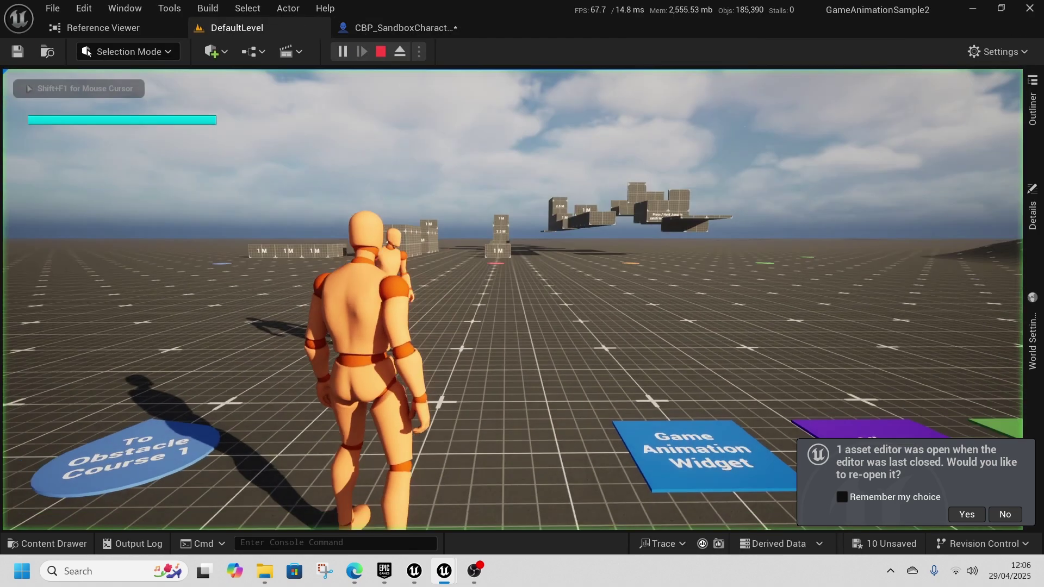
{"action": "key", "text": "w"}
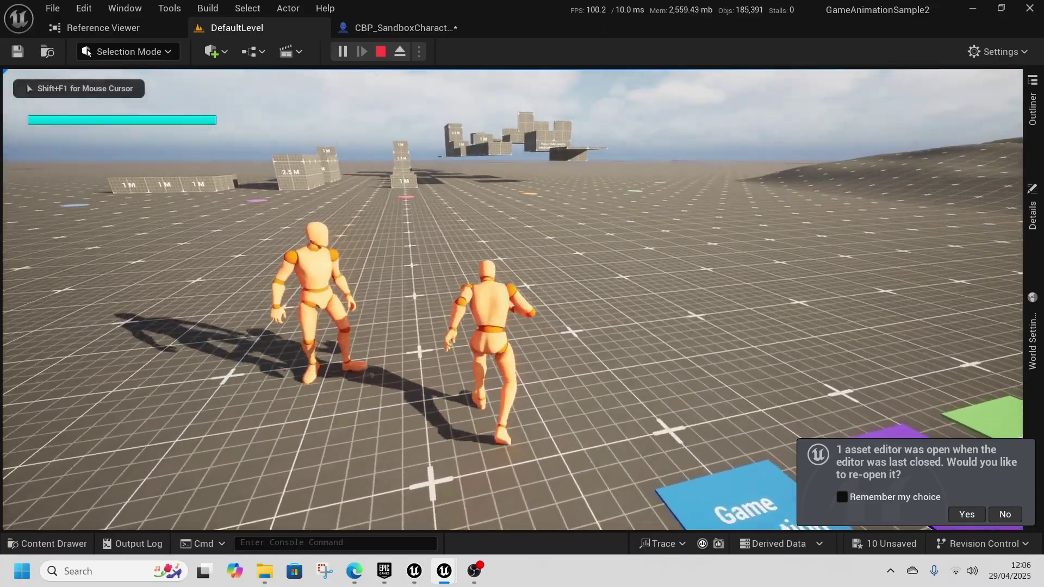
{"action": "key", "text": "w"}
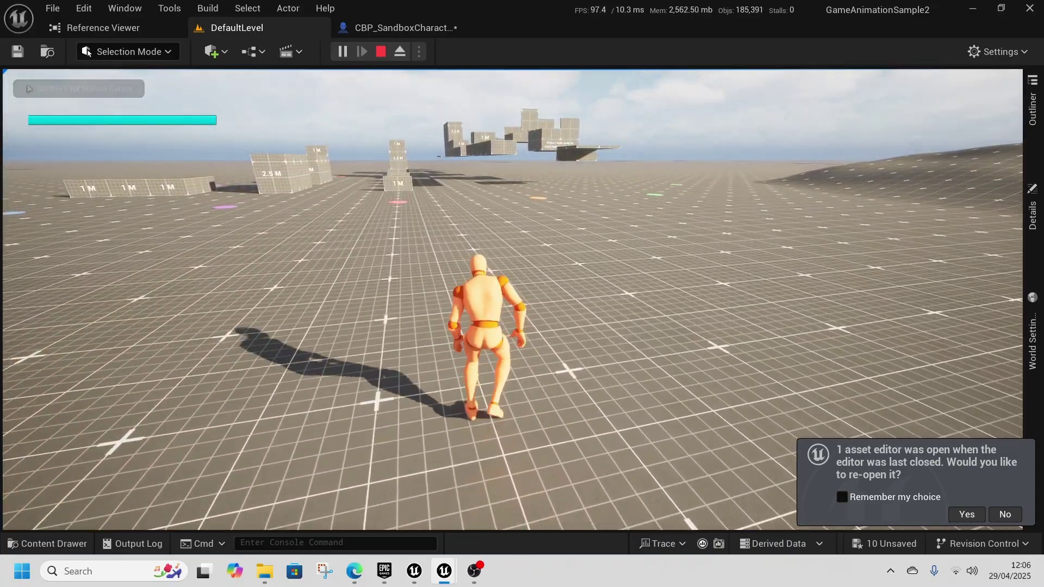
{"action": "key", "text": "w"}
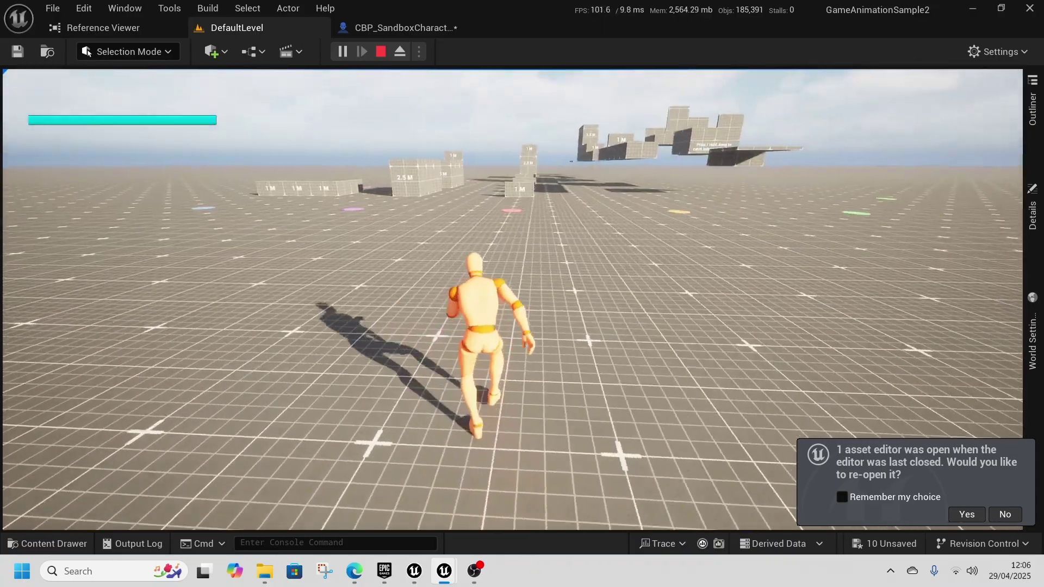
{"action": "key", "text": "w"}
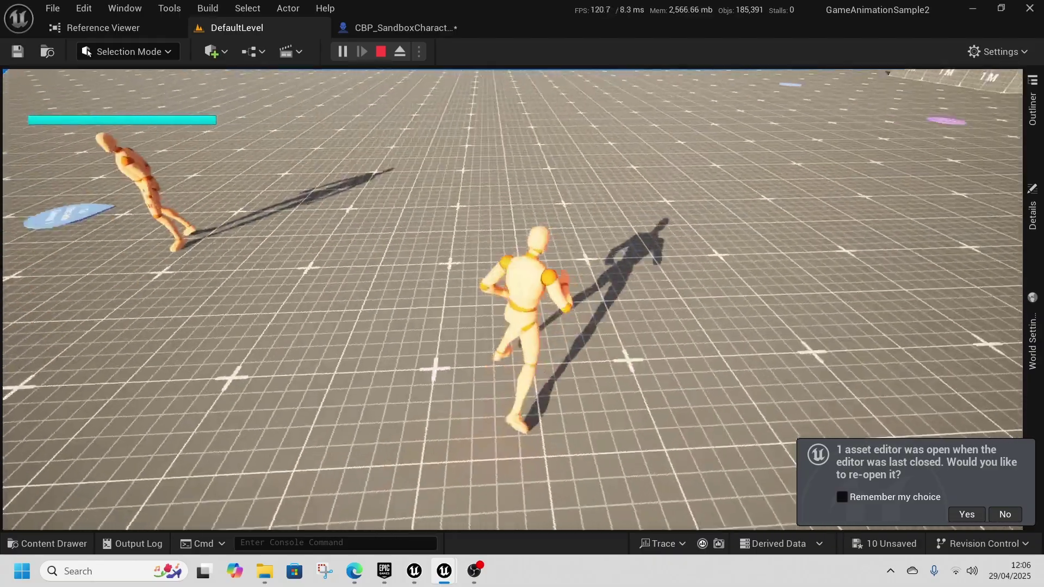
{"action": "key", "text": "w"}
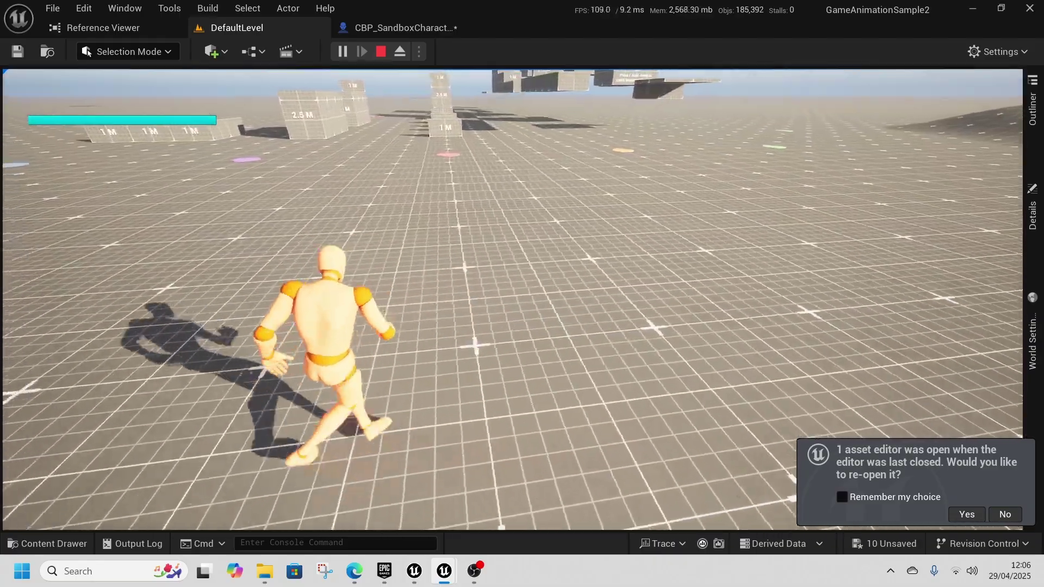
{"action": "key", "text": "w"}
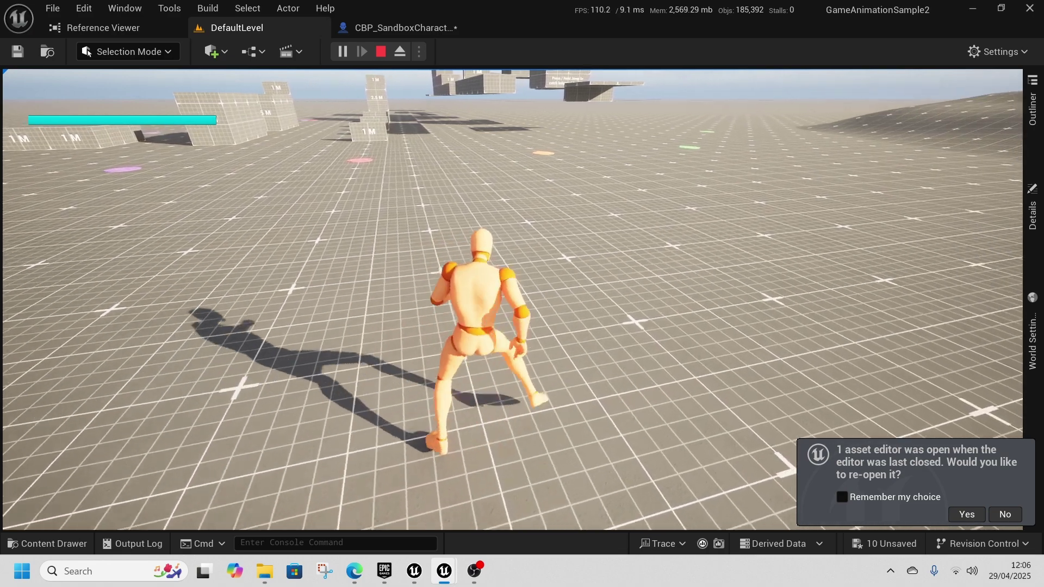
{"action": "key", "text": "w"}
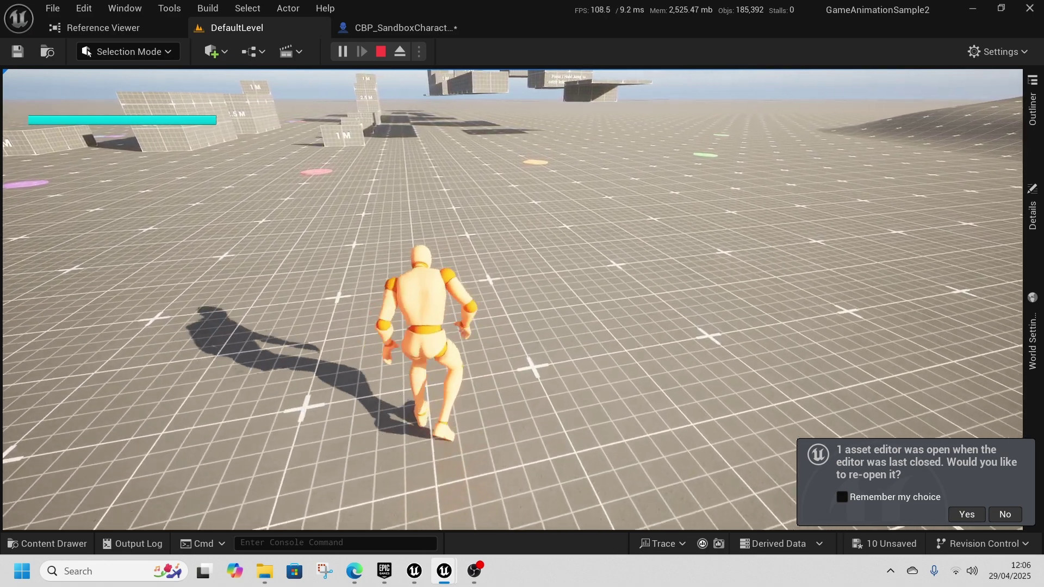
{"action": "key", "text": "F8"}
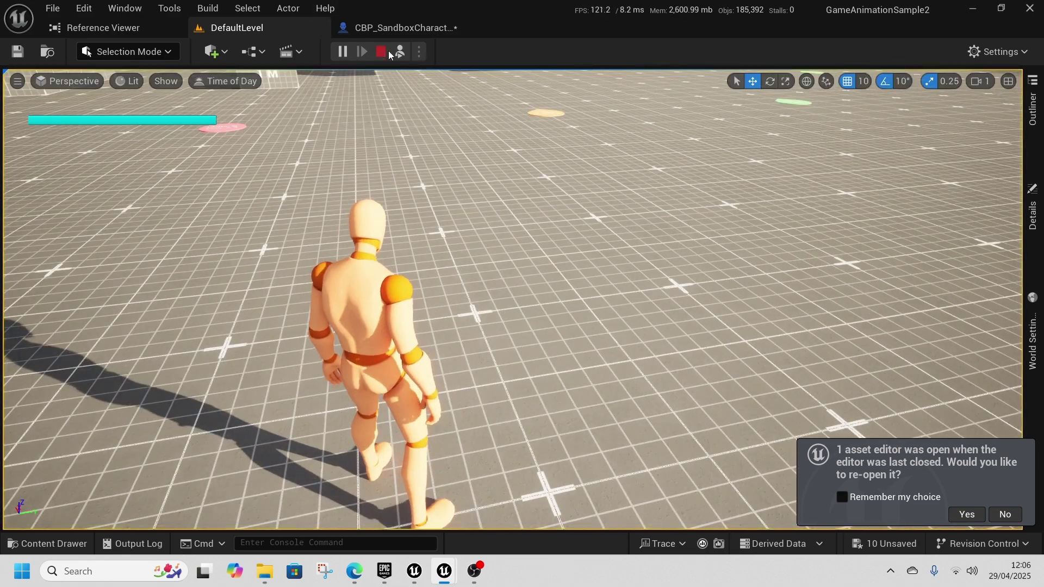
{"action": "left_click", "coordinate": [384, 51]}
Step: Find all references by name to CBP_SandboxCharacter's Gait variable across all blueprints
{"action": "left_click", "coordinate": [48, 544]}
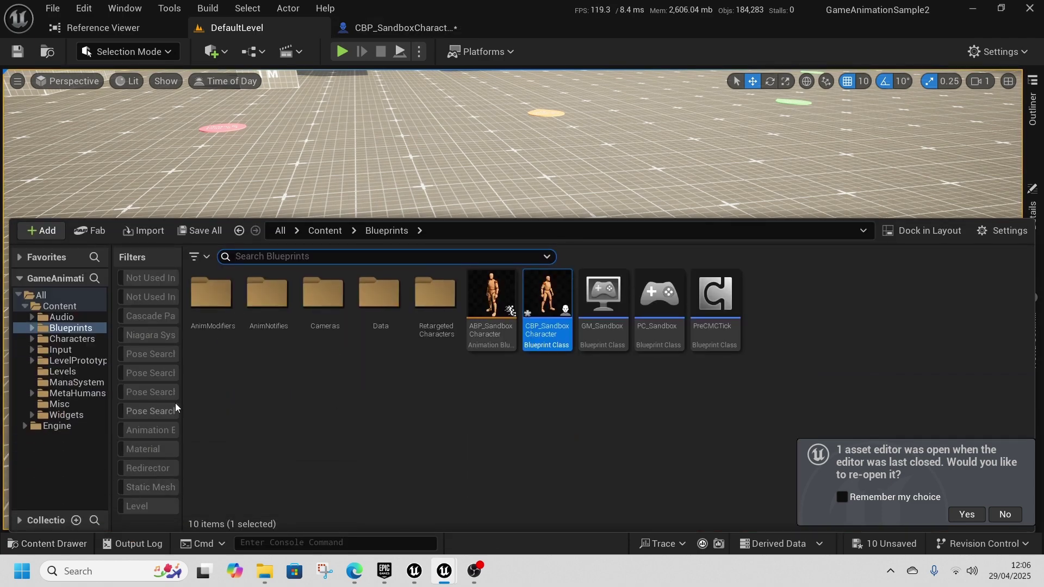
{"action": "double_click", "coordinate": [560, 334]}
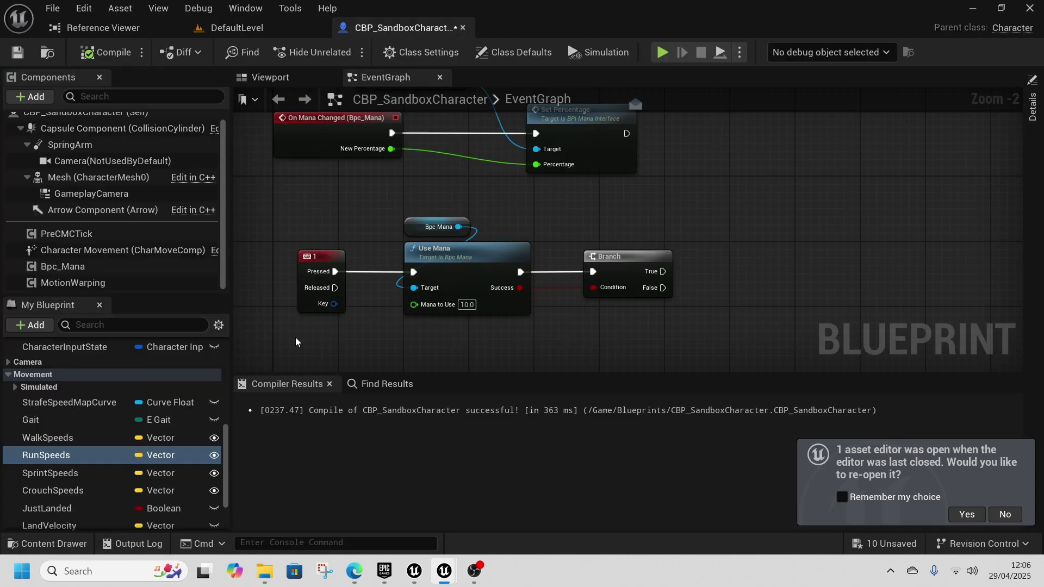
{"action": "scroll", "coordinate": [46, 464], "scroll_direction": "down", "scroll_amount": 2}
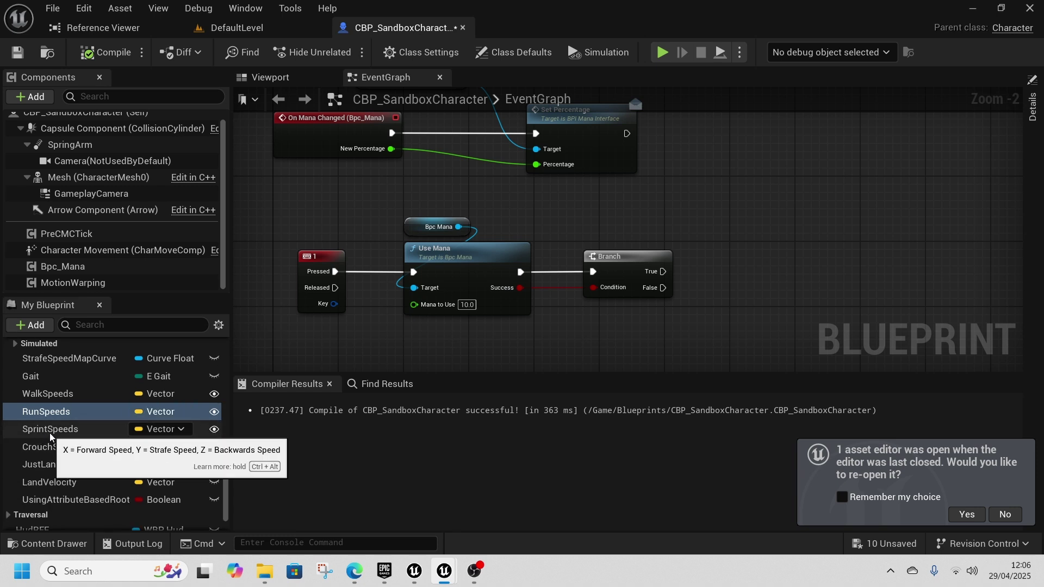
{"action": "right_click", "coordinate": [40, 379]}
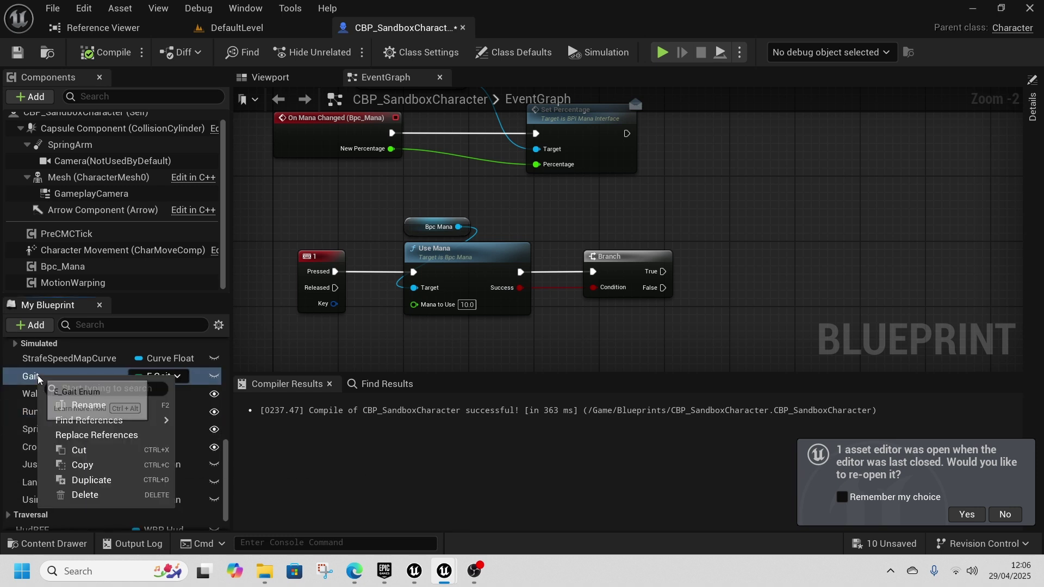
{"action": "mouse_move", "coordinate": [89, 428]}
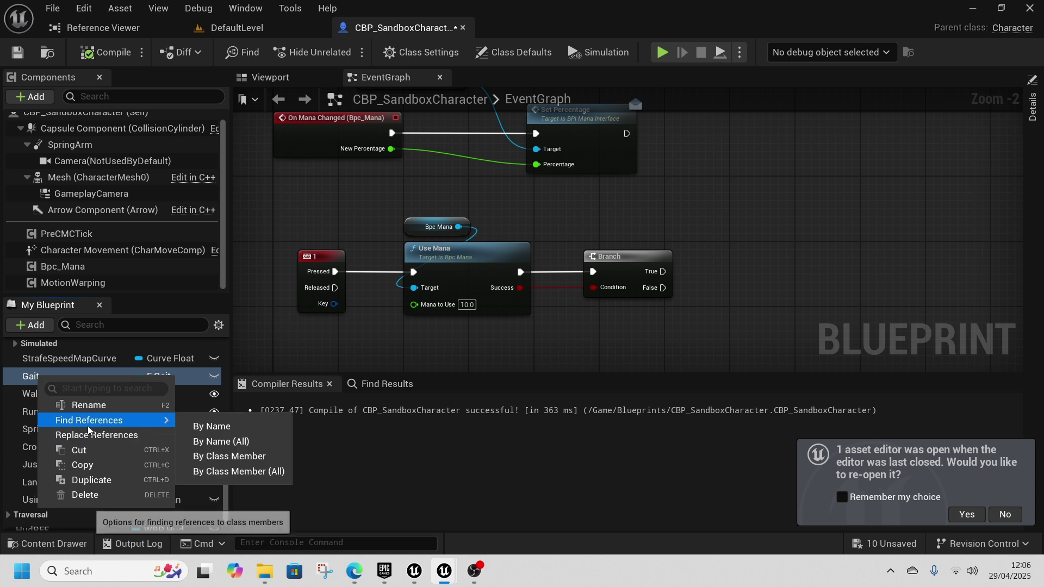
{"action": "left_click", "coordinate": [229, 442]}
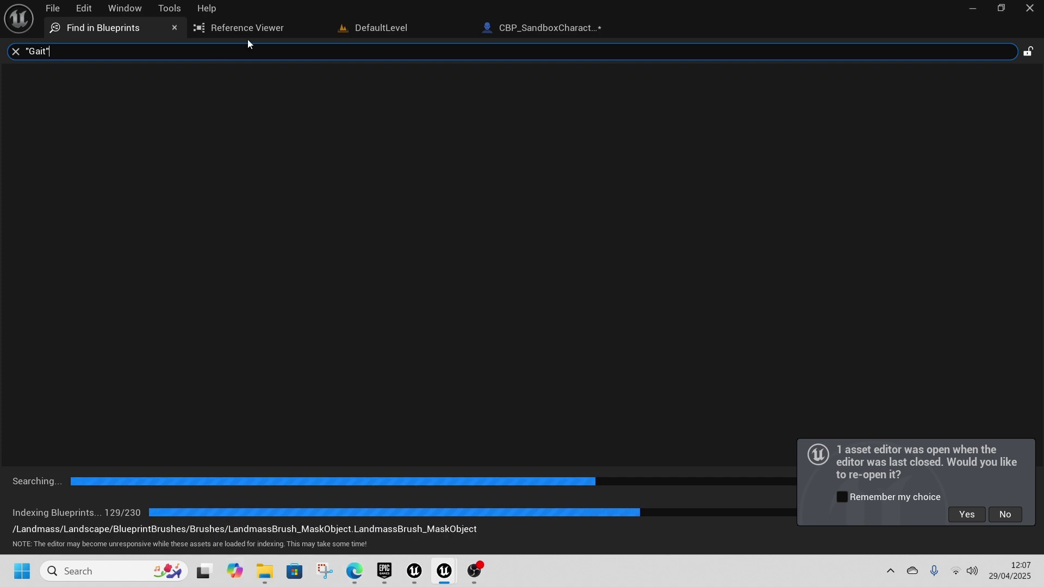
Step: Search the whole Content folder for "gait" and open the E_Gait enumeration
{"action": "left_click", "coordinate": [397, 30]}
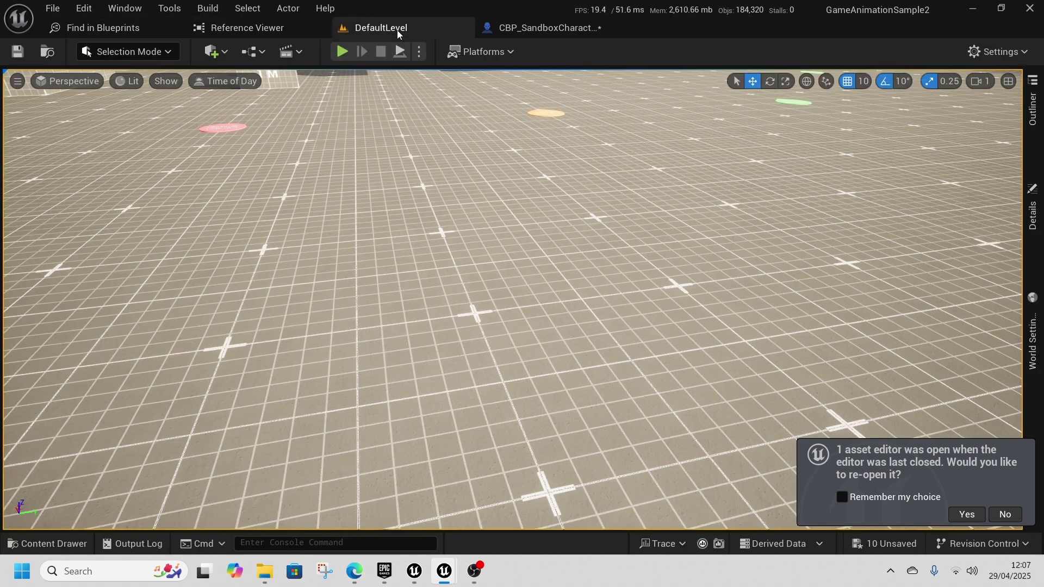
{"action": "left_click", "coordinate": [12, 539]}
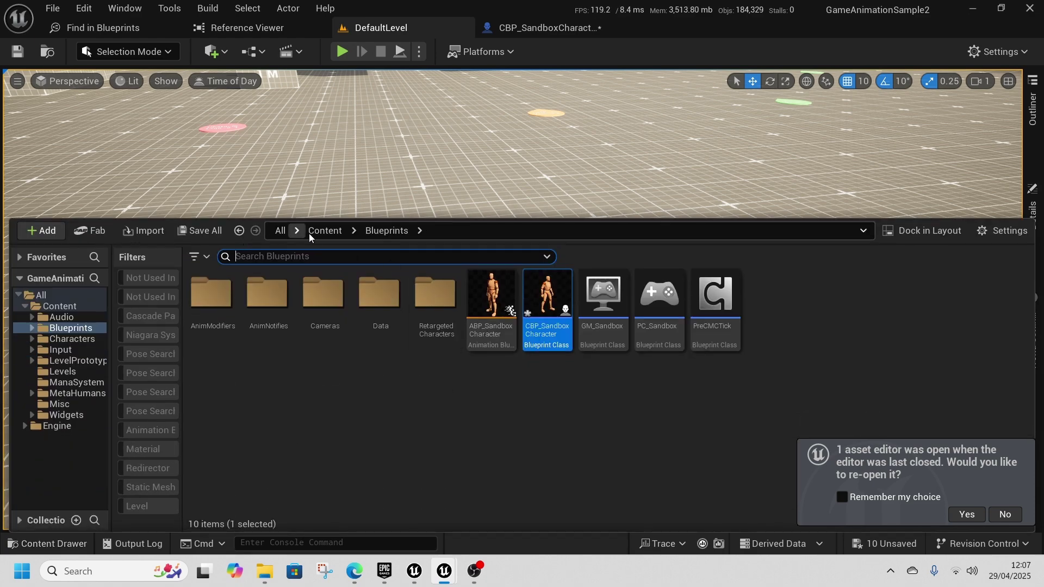
{"action": "left_click", "coordinate": [314, 231]}
{"action": "type", "text": "gait"}
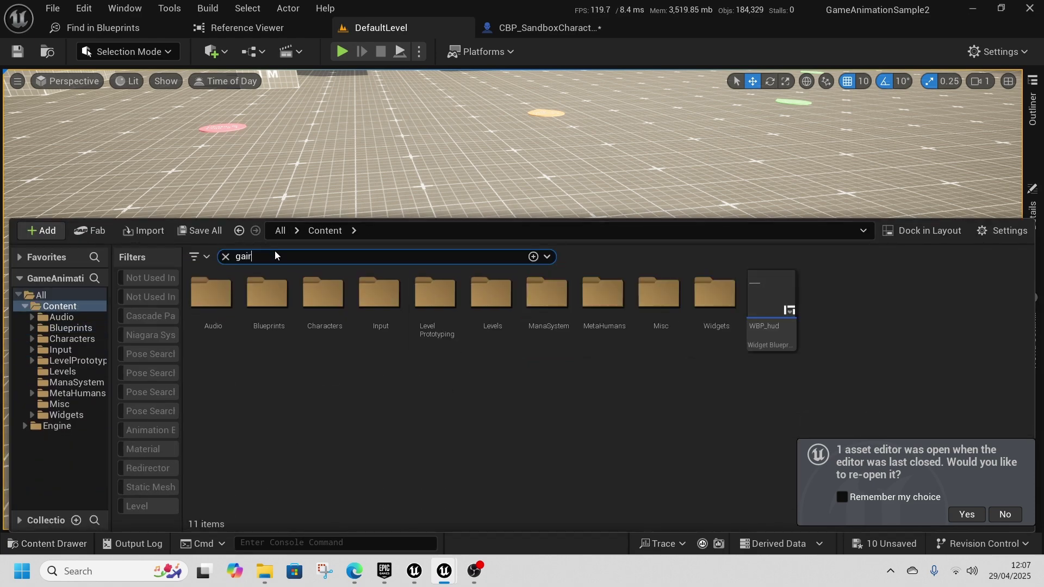
{"action": "double_click", "coordinate": [212, 302]}
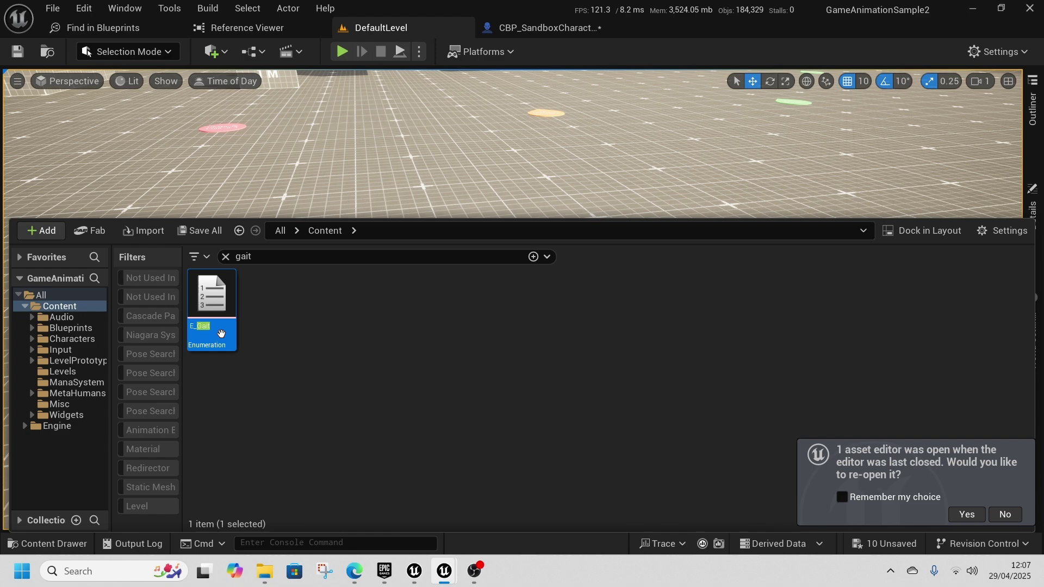
Step: Follow the Gait search results to the Gait setter in UpdateMovement_PreCMC and open the CalculateMaxSpeed function used there
{"action": "left_click_drag", "start_coordinate": [124, 31], "coordinate": [539, 24]}
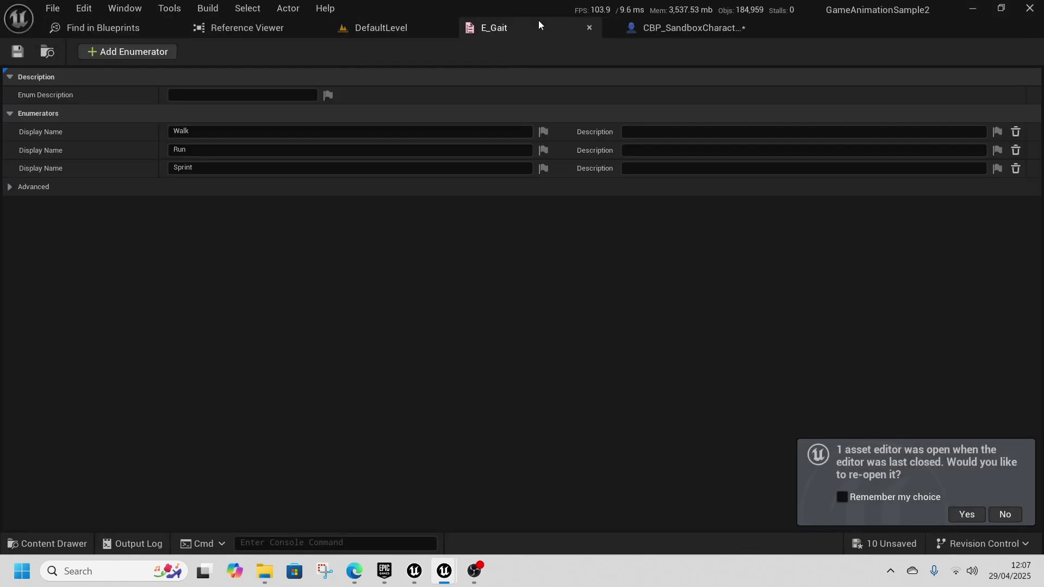
{"action": "left_click", "coordinate": [129, 31]}
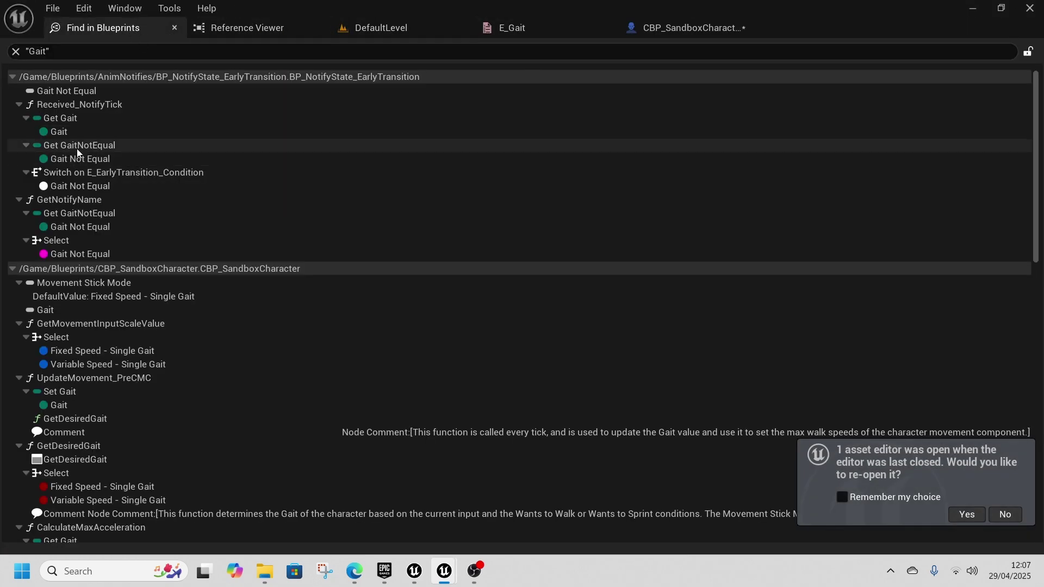
{"action": "double_click", "coordinate": [74, 406]}
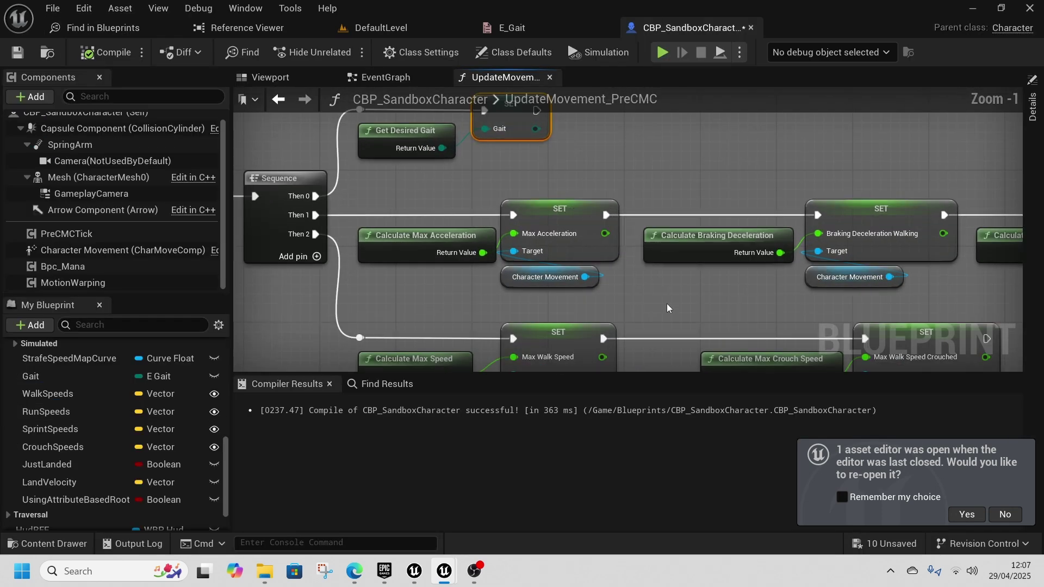
{"action": "right_click_drag", "start_coordinate": [668, 308], "coordinate": [594, 240]}
{"action": "double_click", "coordinate": [348, 295]}
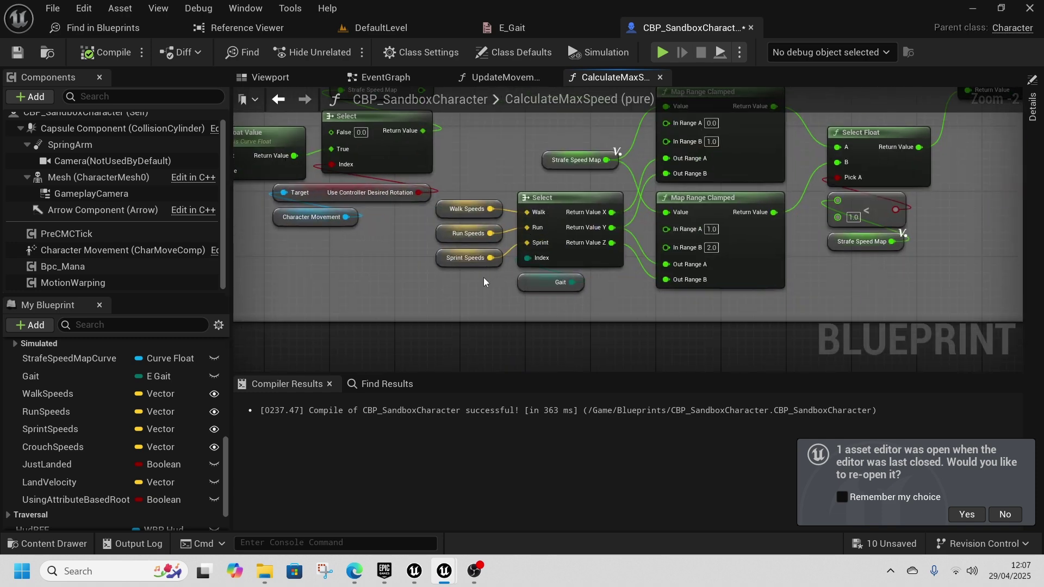
Step: Leave the Gait references, switch to the GASPTestArea project and start a play test of DemoMap
{"action": "left_click", "coordinate": [116, 25]}
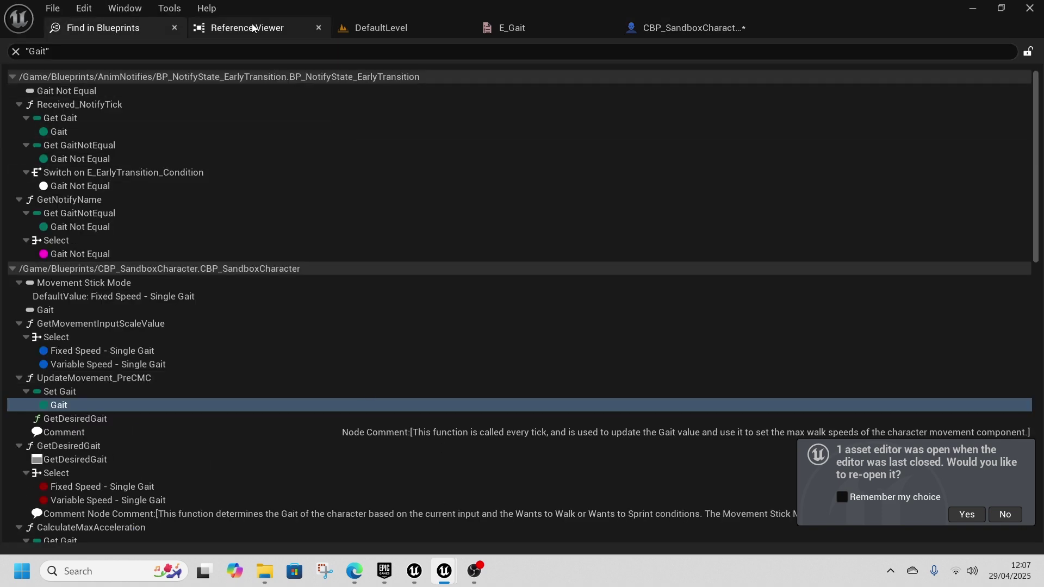
{"action": "left_click", "coordinate": [364, 31]}
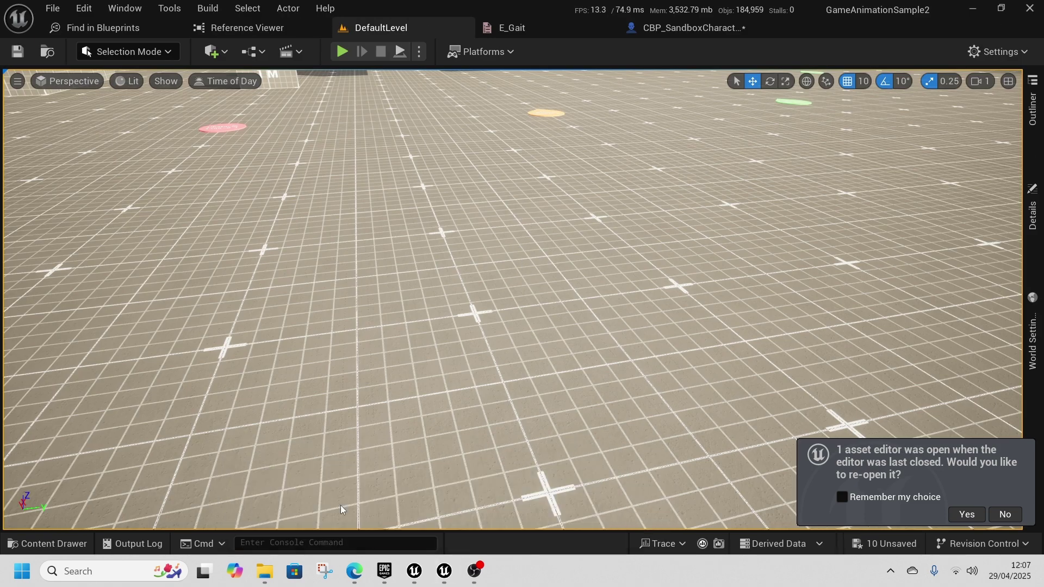
{"action": "left_click", "coordinate": [973, 9]}
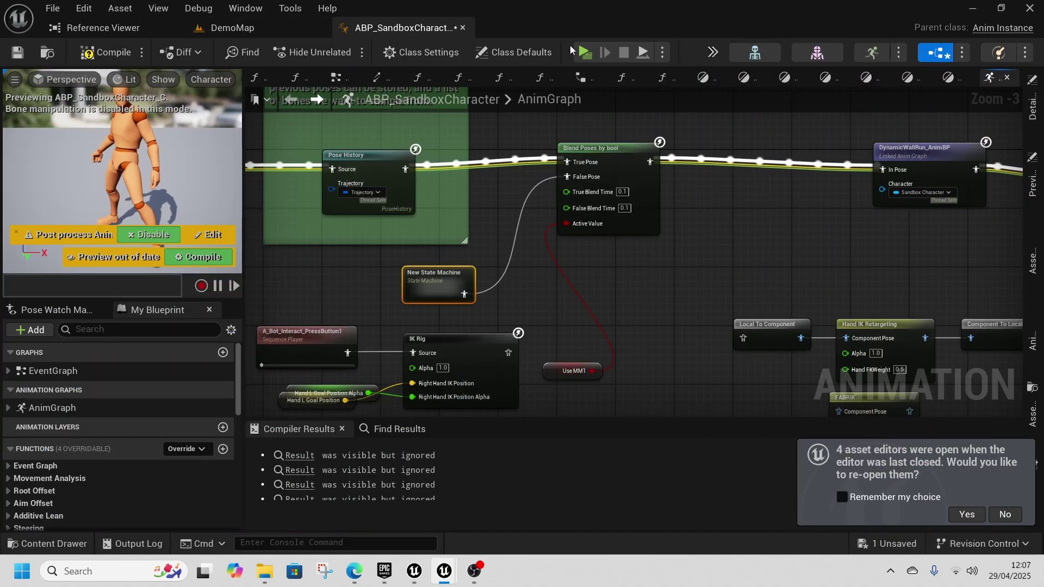
{"action": "left_click", "coordinate": [237, 30]}
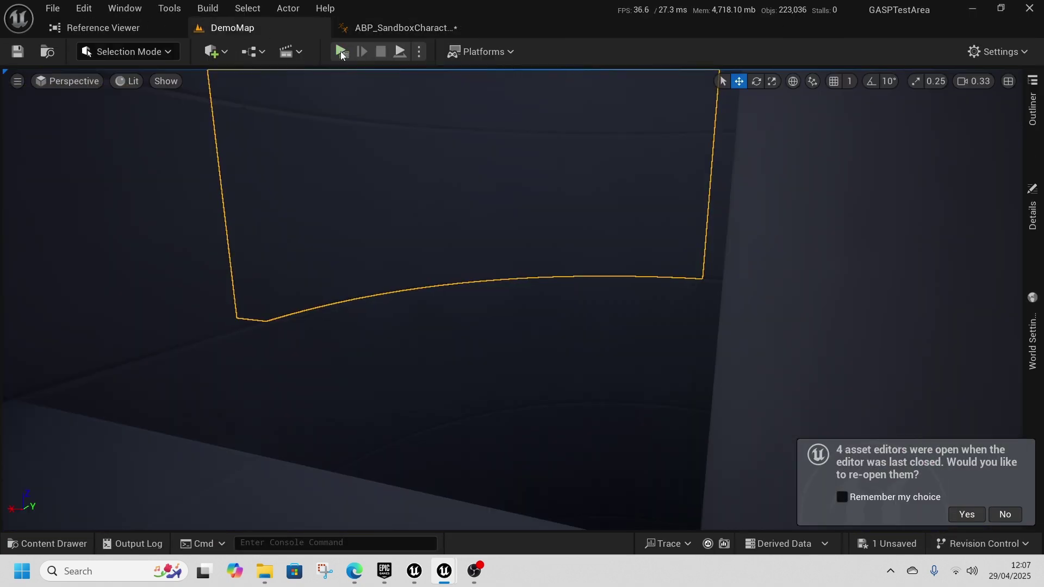
{"action": "key", "text": "alt+p"}
Step: Run the character into the Demo 1 corridor, jump at the wall and maximize the game preview window
{"action": "key", "text": "w"}
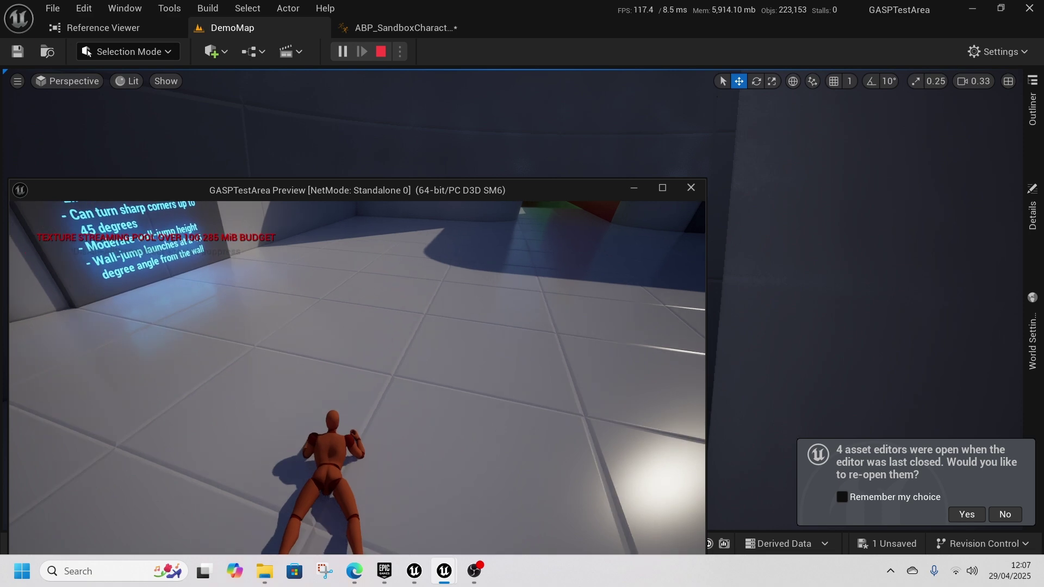
{"action": "key", "text": "c"}
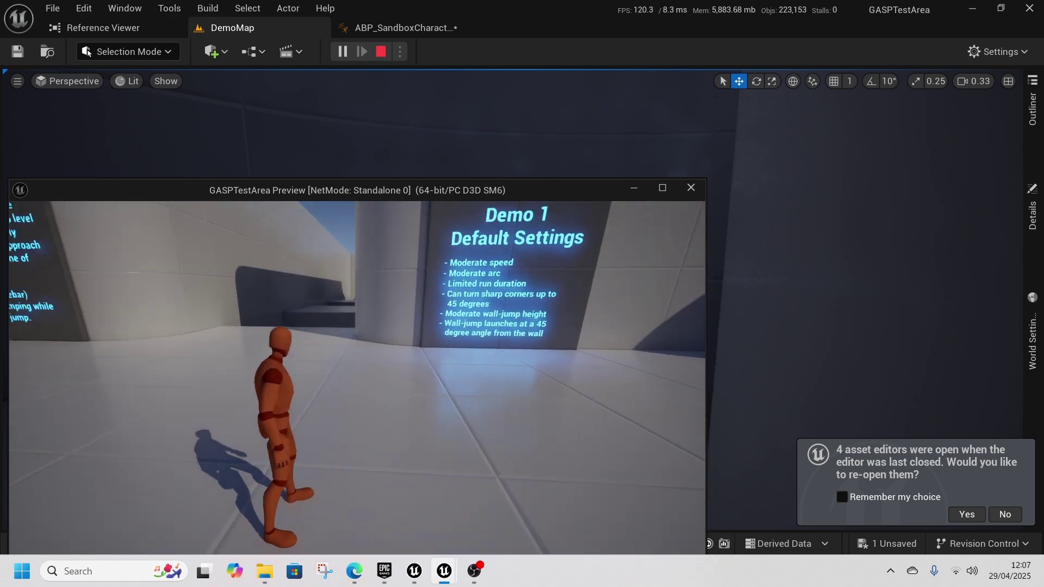
{"action": "key", "text": "w"}
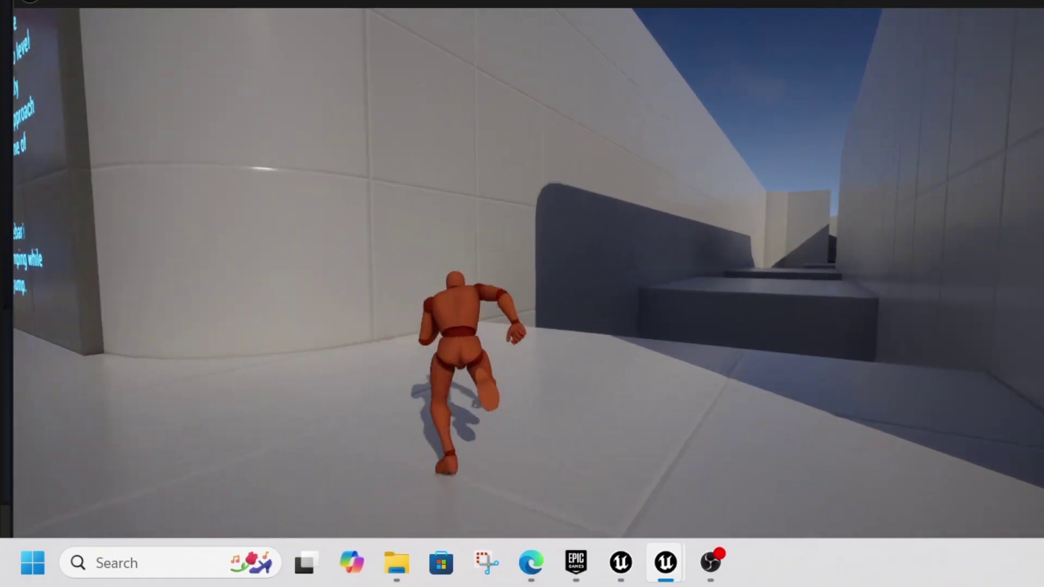
{"action": "key", "text": "space"}
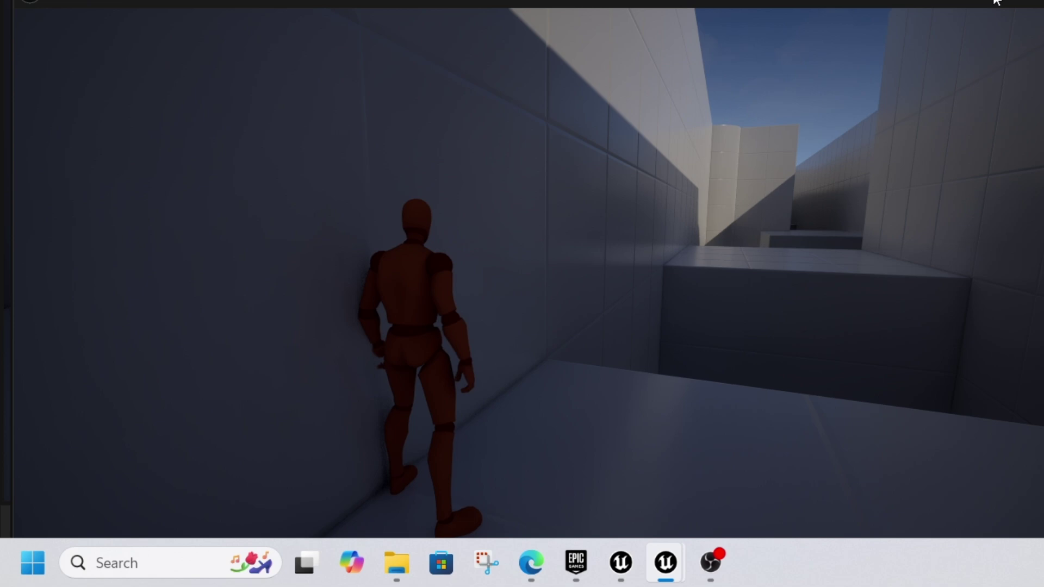
{"action": "left_click", "coordinate": [996, 1]}
Step: Test wall-running and wall-jumping between the walls of the Demo 1 corridor
{"action": "left_click", "coordinate": [466, 309]}
{"action": "key", "text": "w"}
{"action": "key", "text": "space"}
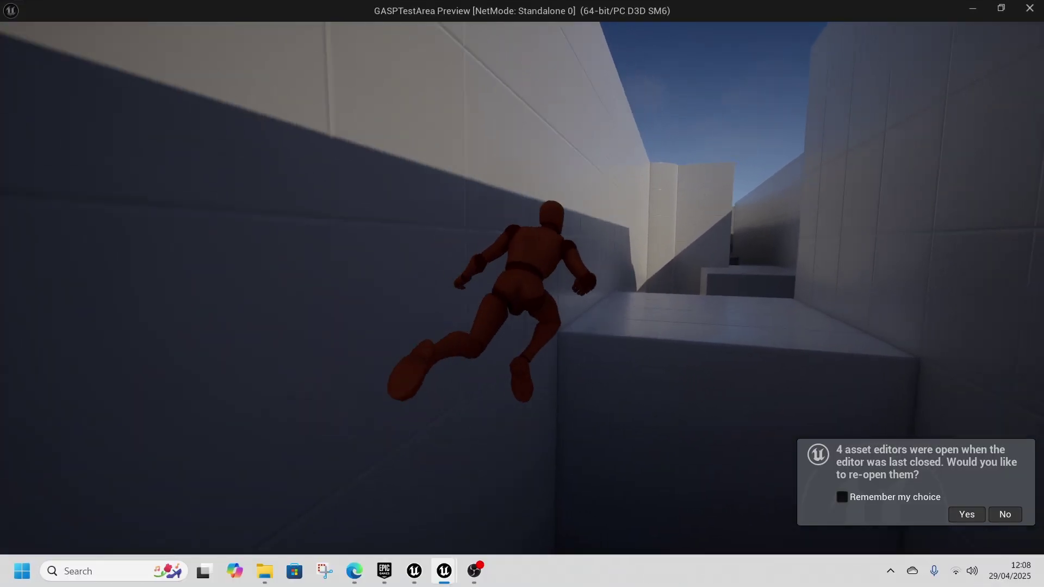
{"action": "key", "text": "space"}
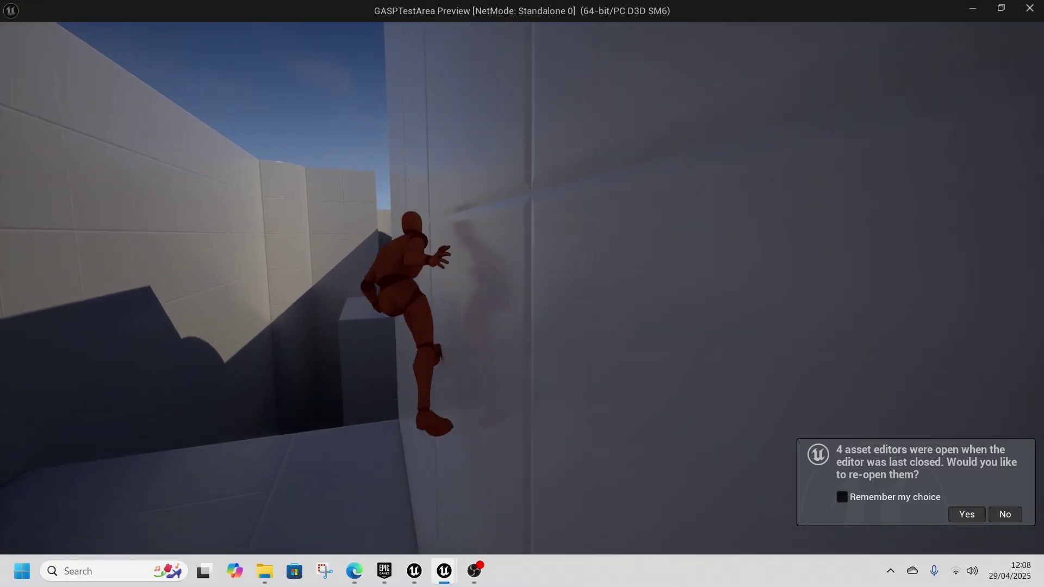
{"action": "key", "text": "space"}
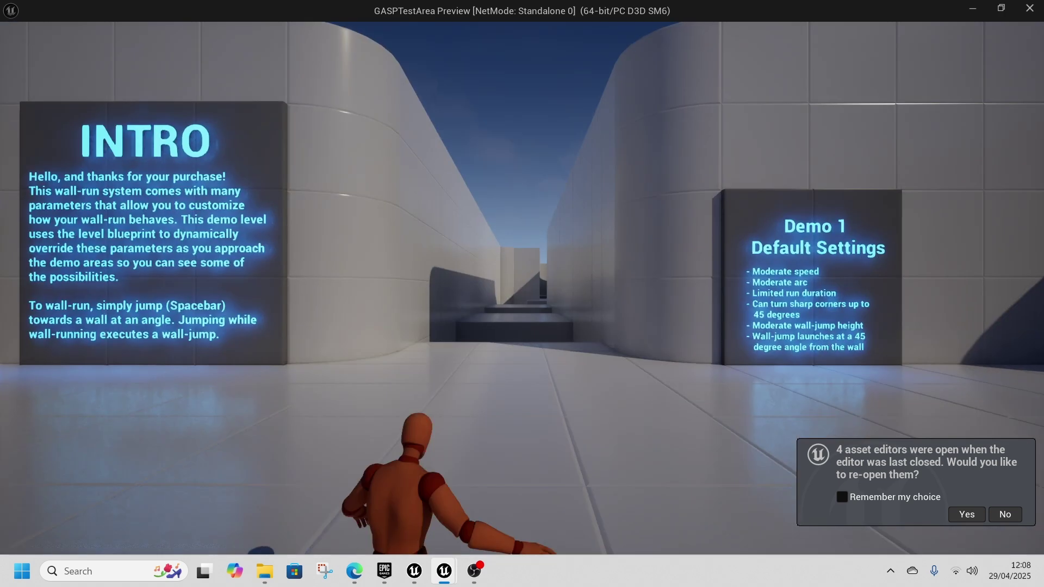
Step: Repeat the wall-run and chained wall-jumps from the Demo 1 corridor entrance and end the play test
{"action": "key", "text": "w"}
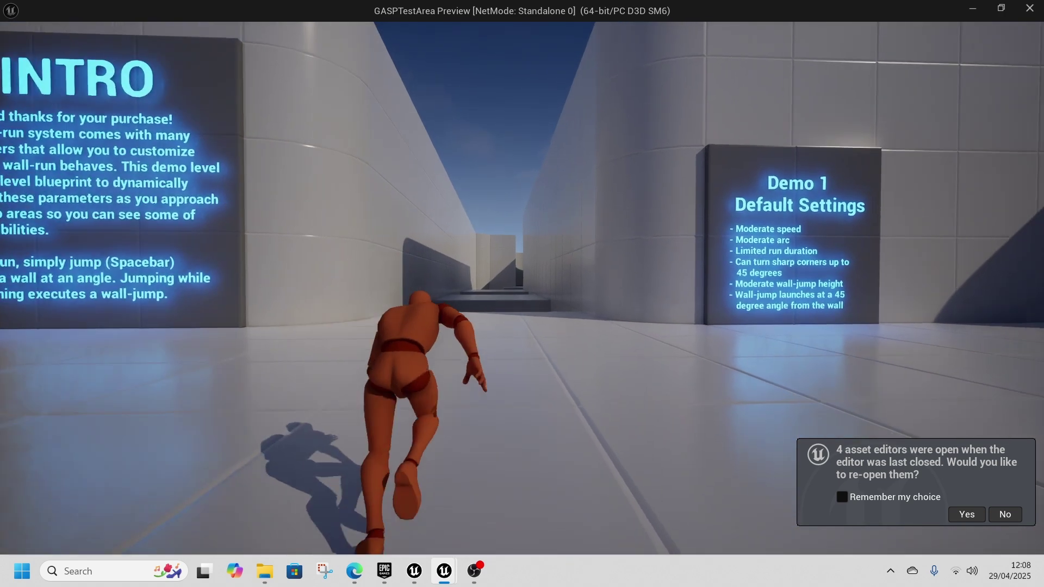
{"action": "key", "text": "space"}
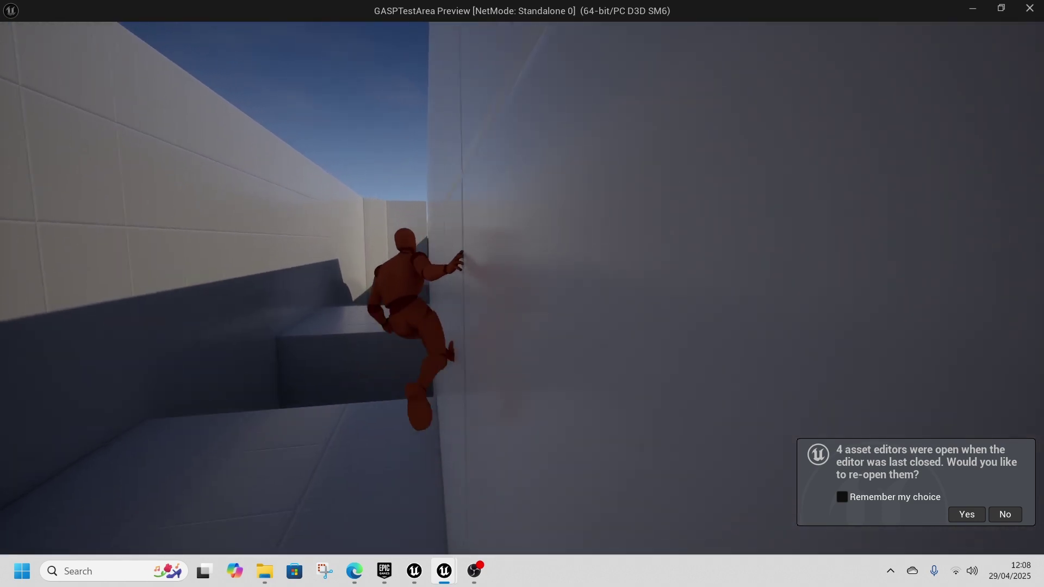
{"action": "key", "text": "space"}
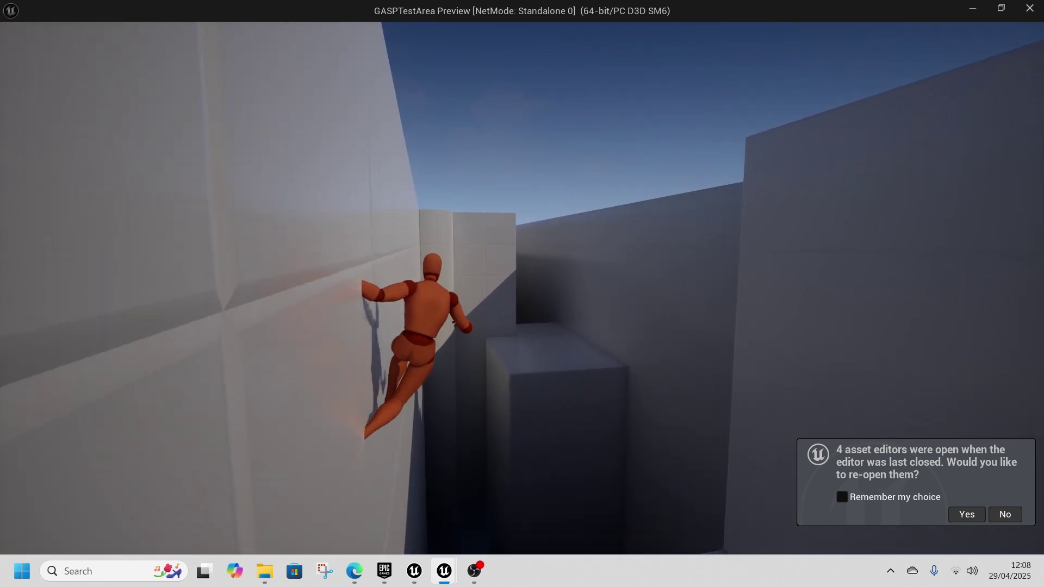
{"action": "key", "text": "space"}
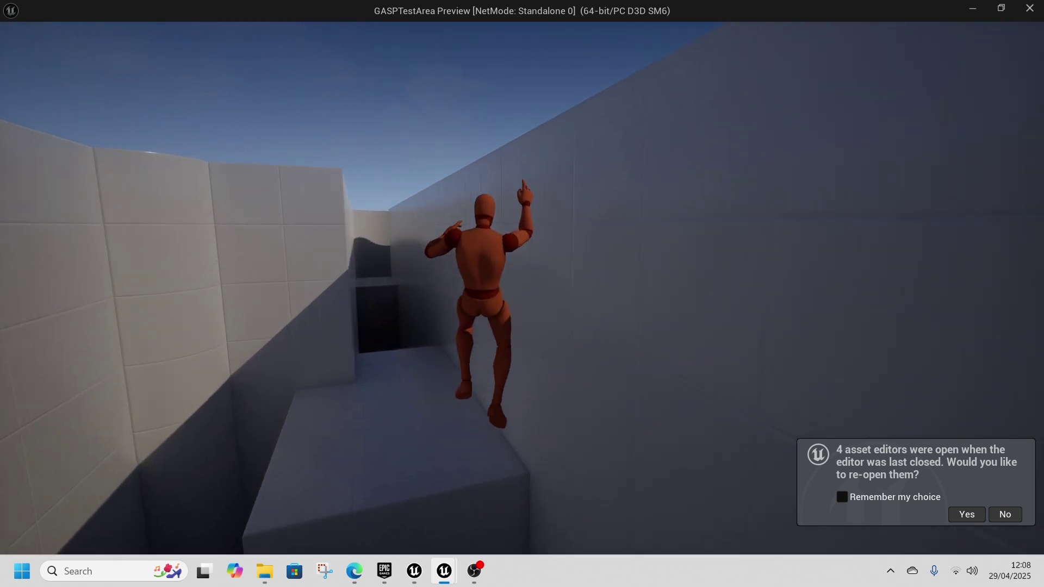
{"action": "key", "text": "Escape"}
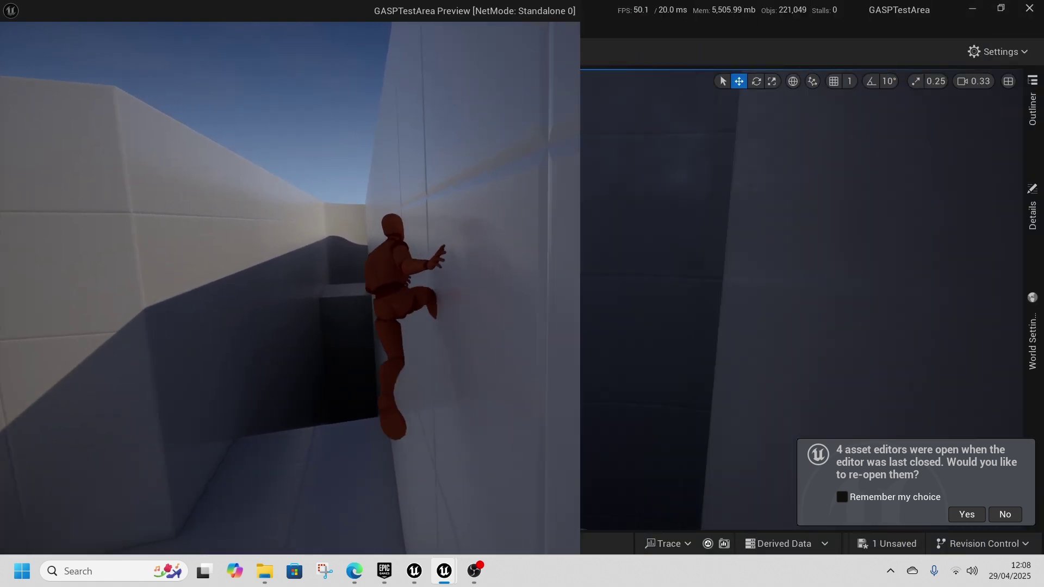
{"action": "key", "text": "Escape"}
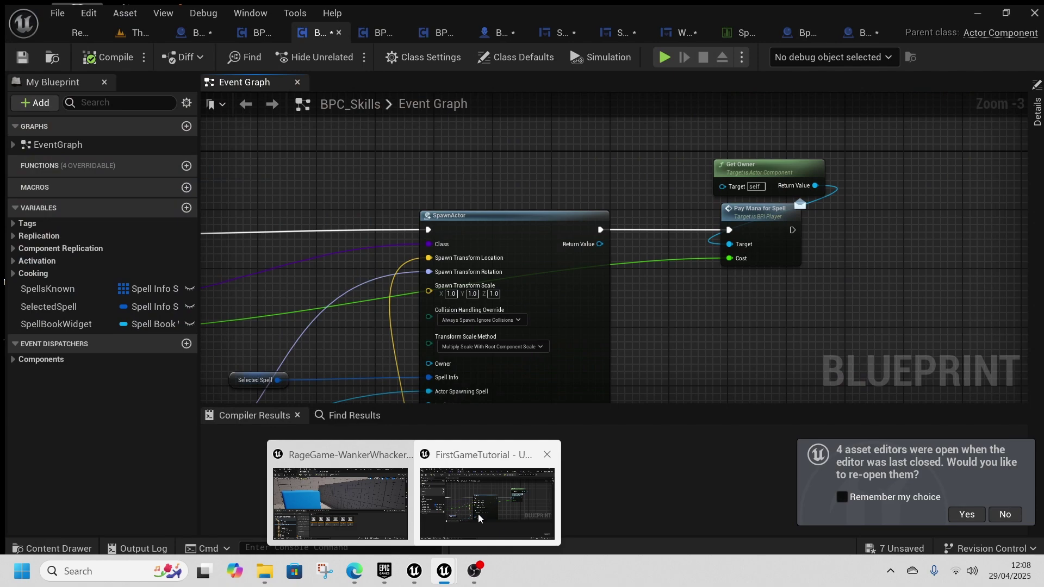
Step: Switch to the FreeSfxSystem project and start a play test in DefaultLevel
{"action": "mouse_move", "coordinate": [445, 575]}
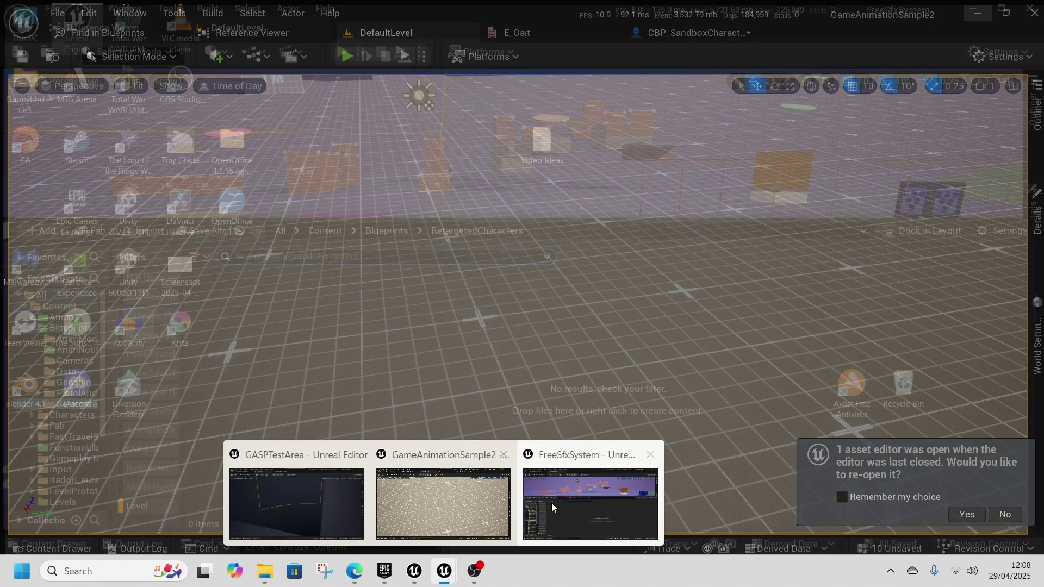
{"action": "left_click", "coordinate": [552, 503]}
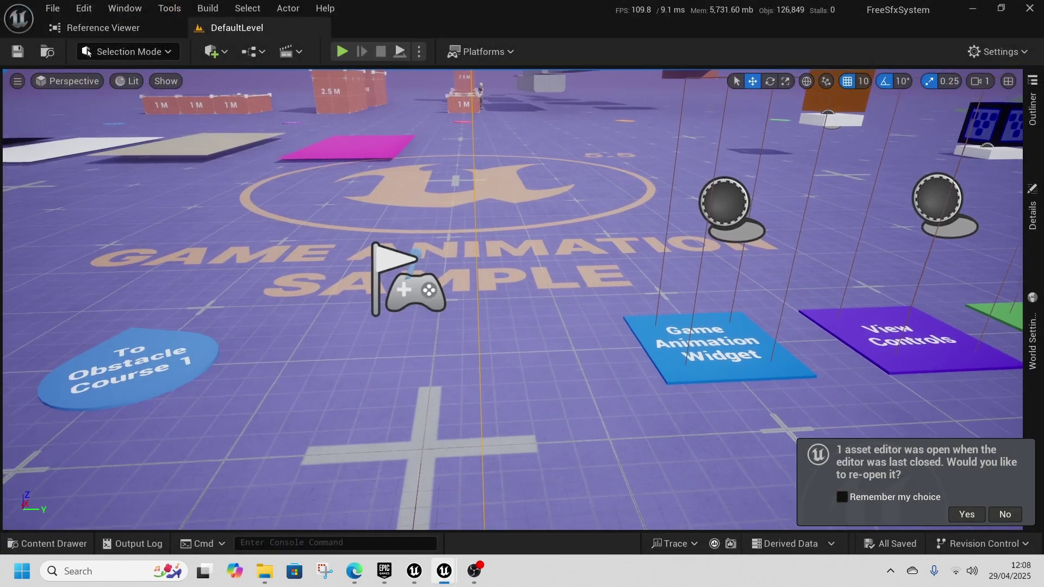
{"action": "right_click", "coordinate": [283, 235]}
{"action": "left_click", "coordinate": [370, 542]}
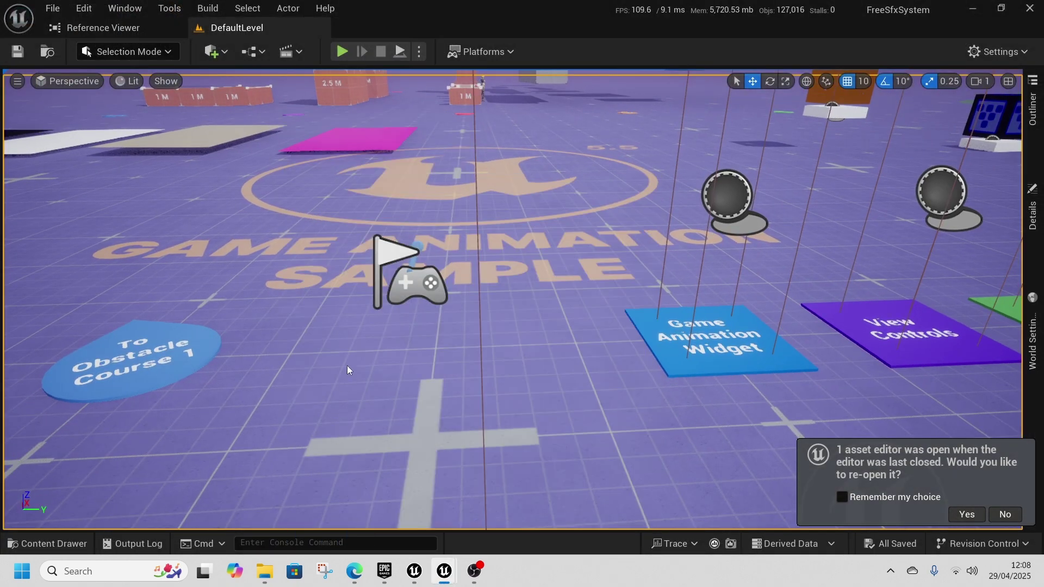
Step: Test the footstep surface detection by running the character back and forth across the magenta pad and surrounding floor
{"action": "key", "text": "w"}
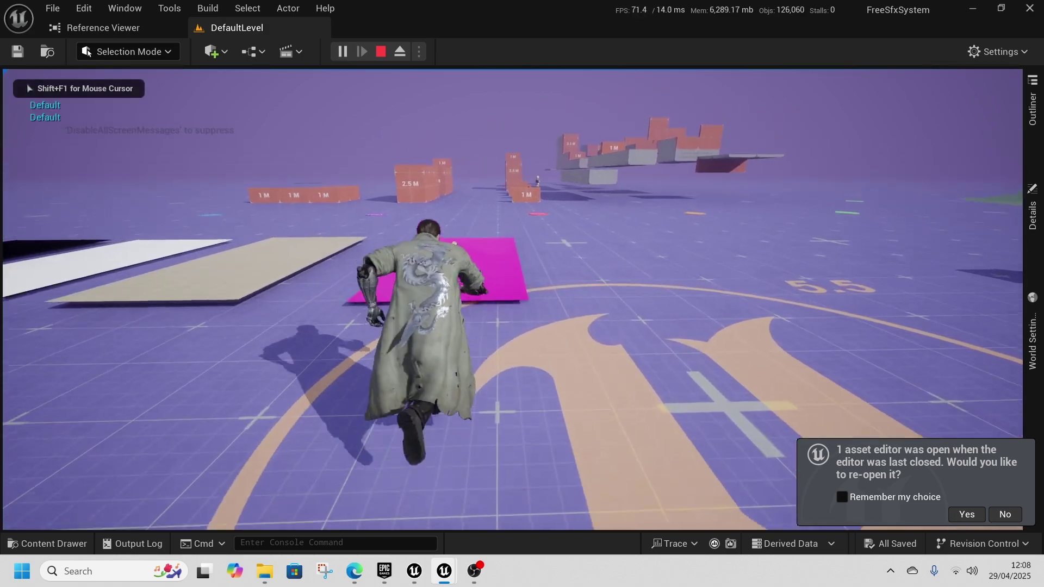
{"action": "key", "text": "d"}
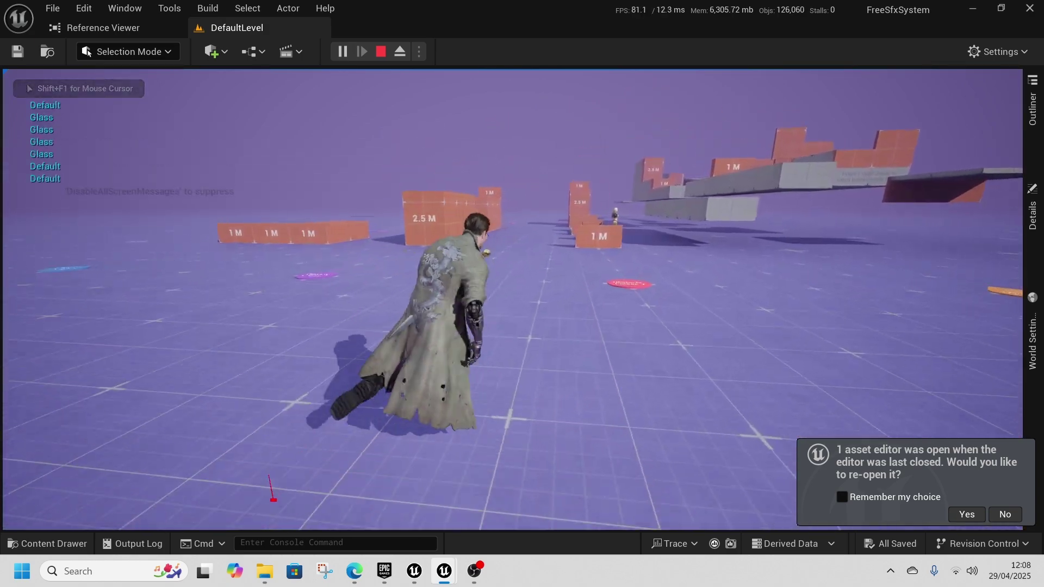
{"action": "key", "text": "w"}
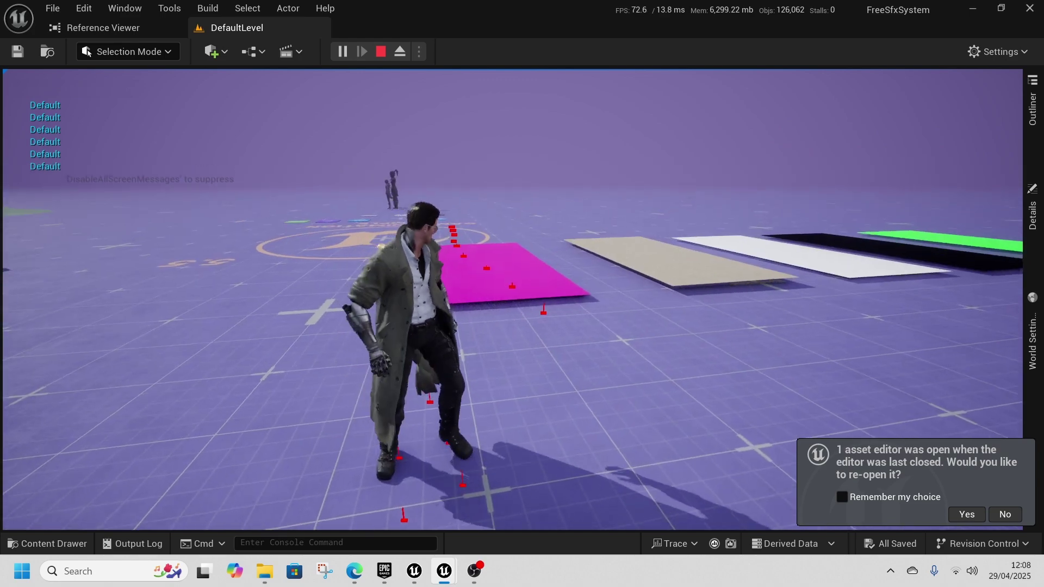
{"action": "key", "text": "w"}
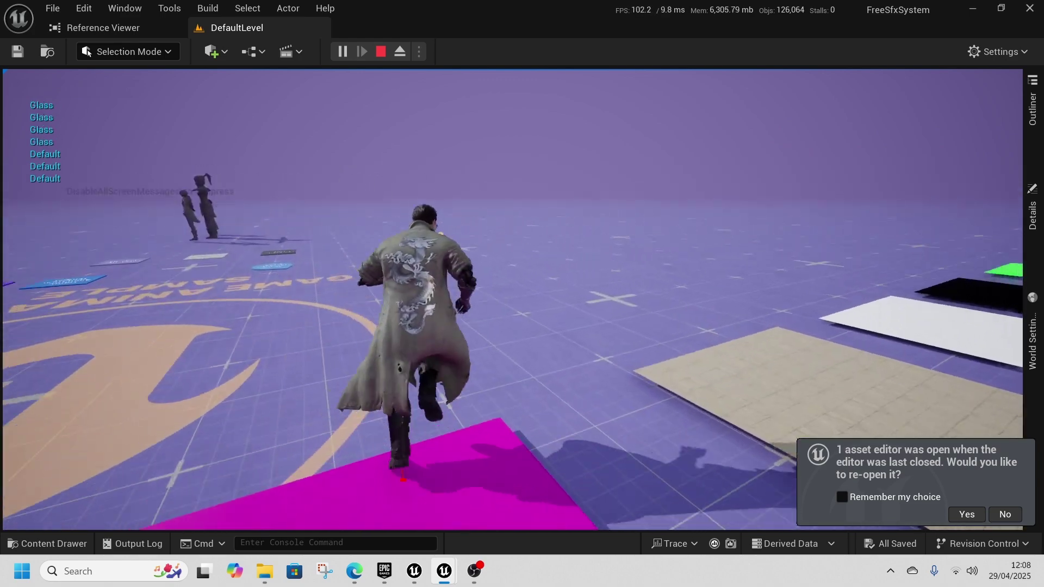
{"action": "key", "text": "w"}
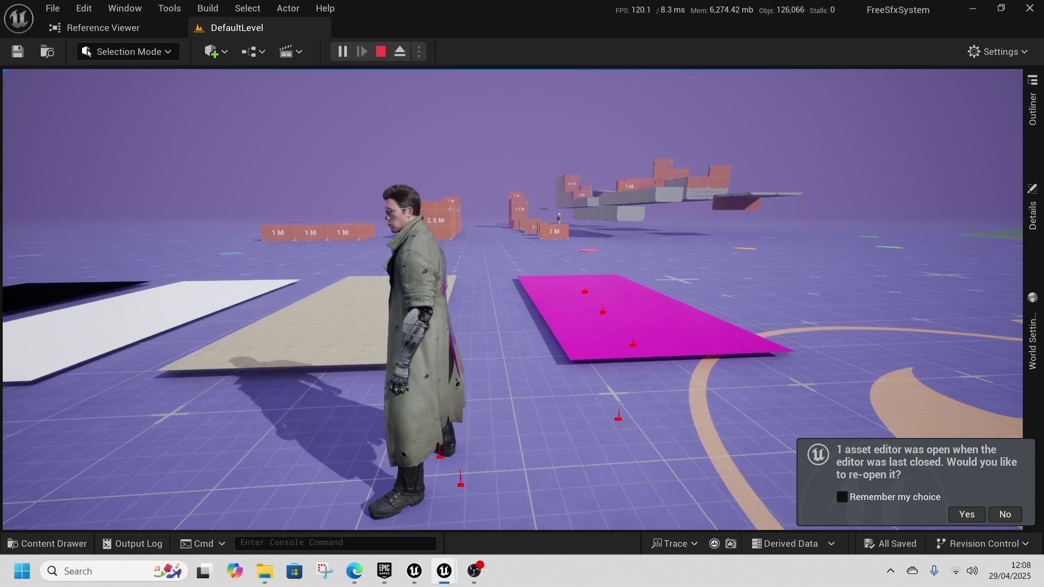
Step: Run the character across the tan, white, black and green pads to test footstep surface detection on each
{"action": "key", "text": "w"}
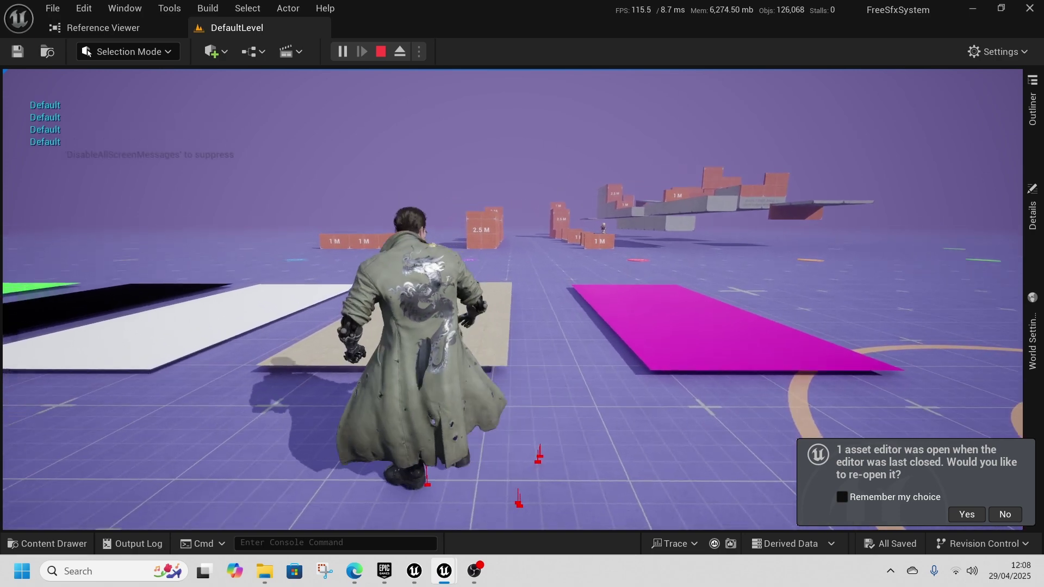
{"action": "key", "text": "w"}
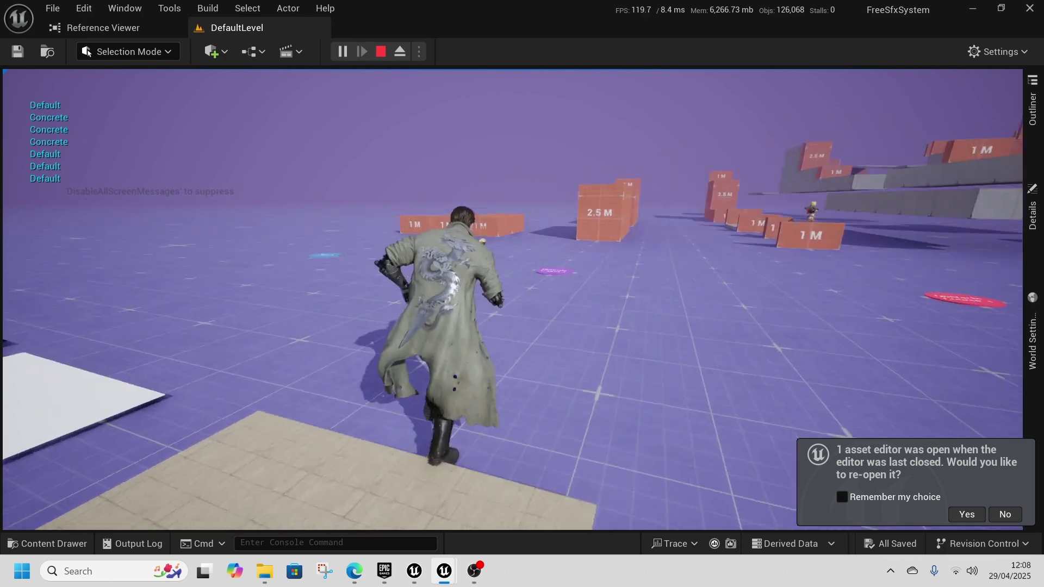
{"action": "key", "text": "w"}
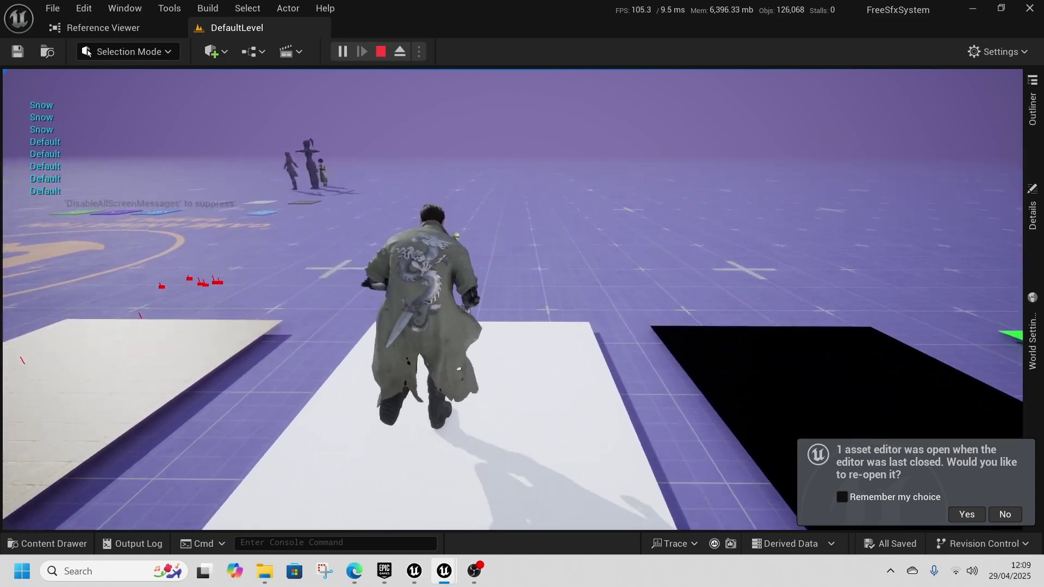
{"action": "key", "text": "w"}
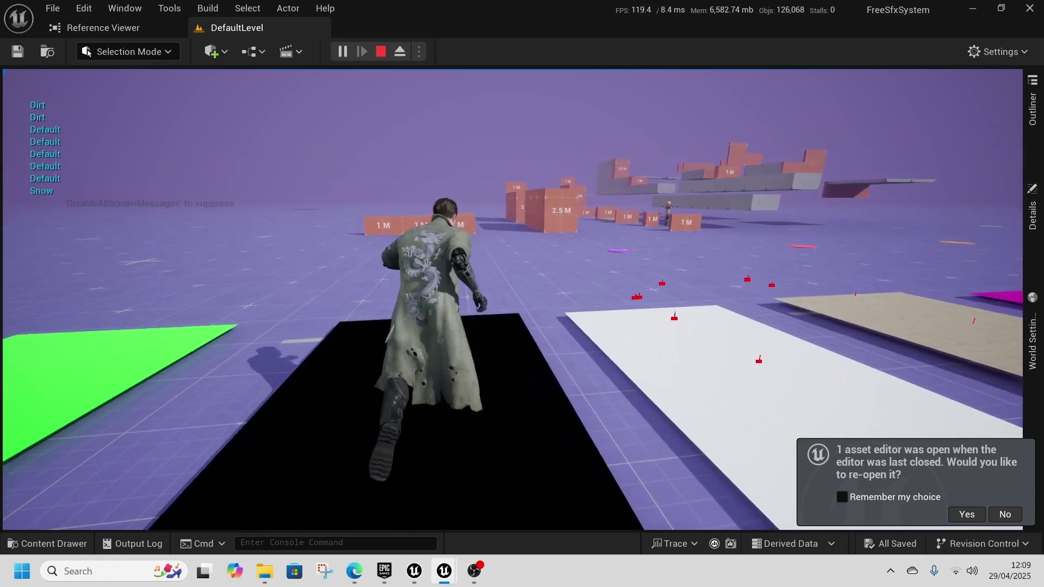
{"action": "key", "text": "w"}
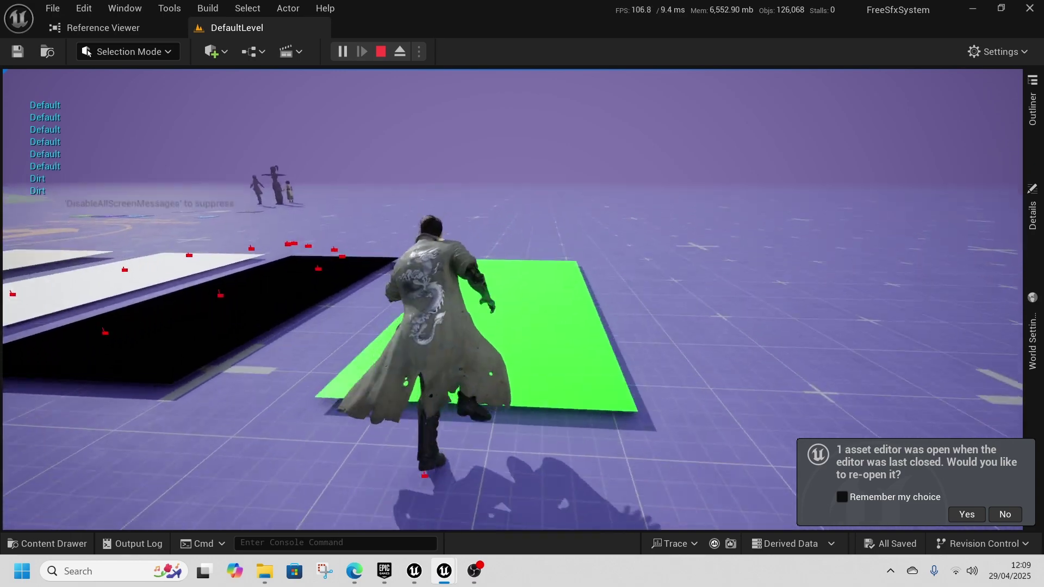
{"action": "key", "text": "w"}
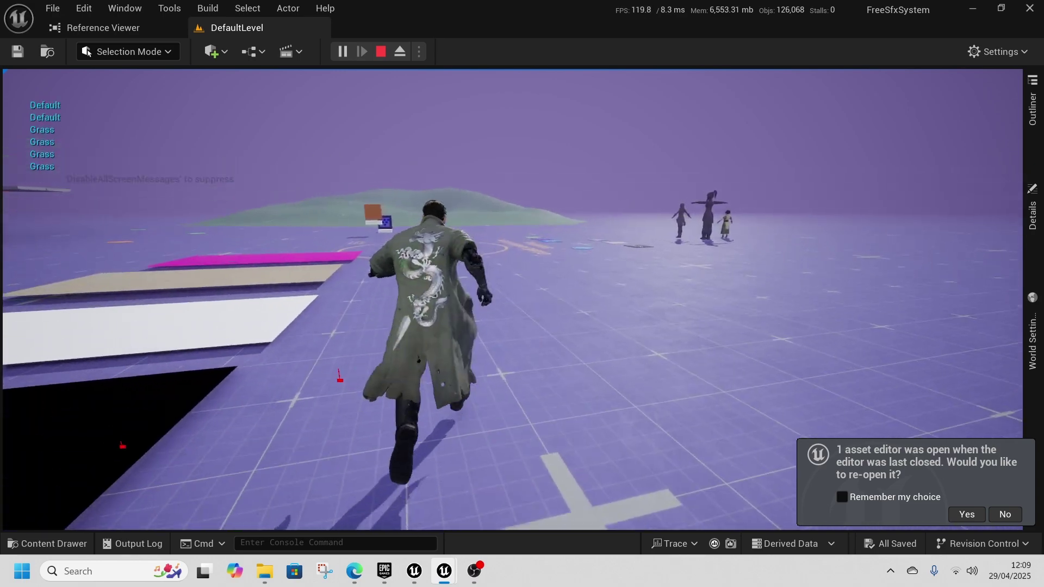
Step: Run the character forward past the surface pads, end the play test and show the FreeSfxSystem project's content
{"action": "key", "text": "w"}
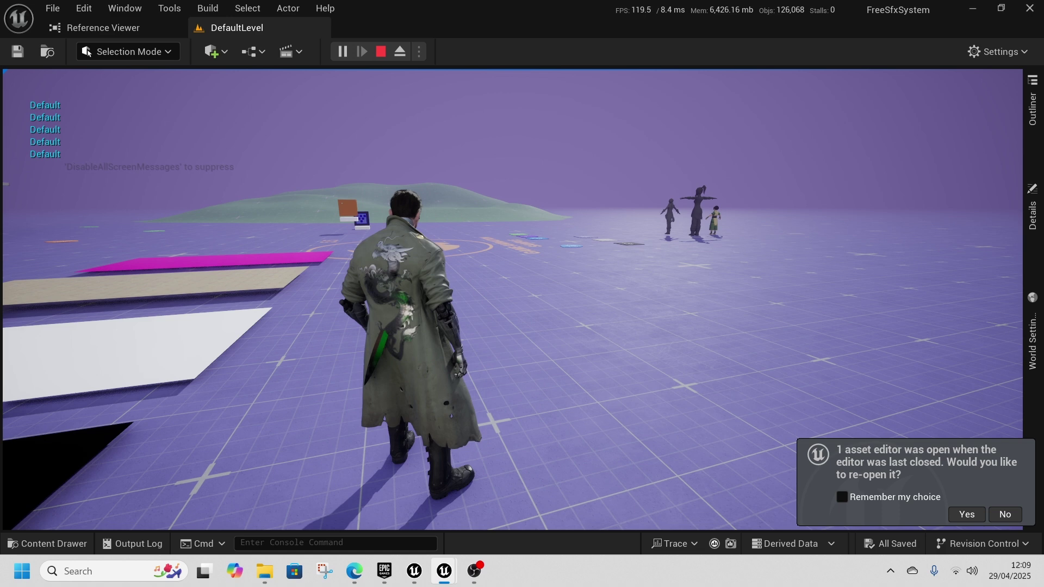
{"action": "key", "text": "Escape"}
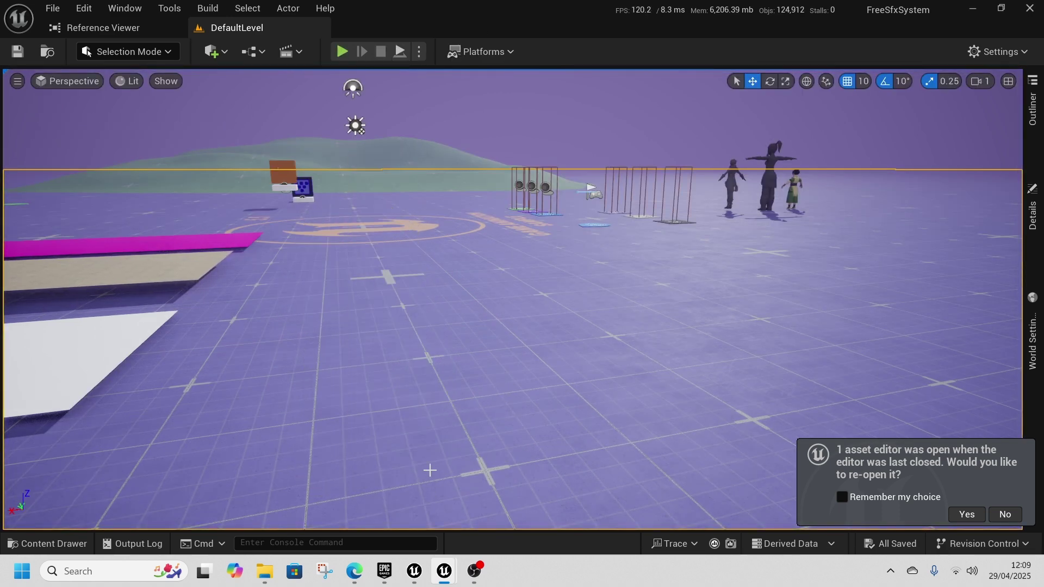
{"action": "key", "text": "ctrl+space"}
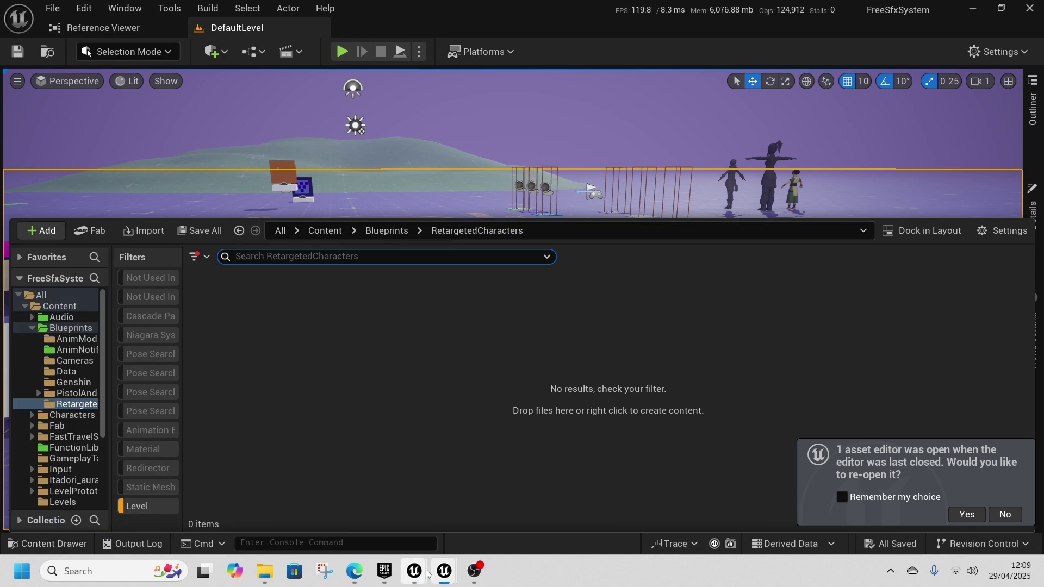
Step: Switch to the GASPTestArea project and open the CHT_baseDamagedeath chooser table from the DeathHitChooser folder
{"action": "mouse_move", "coordinate": [430, 574]}
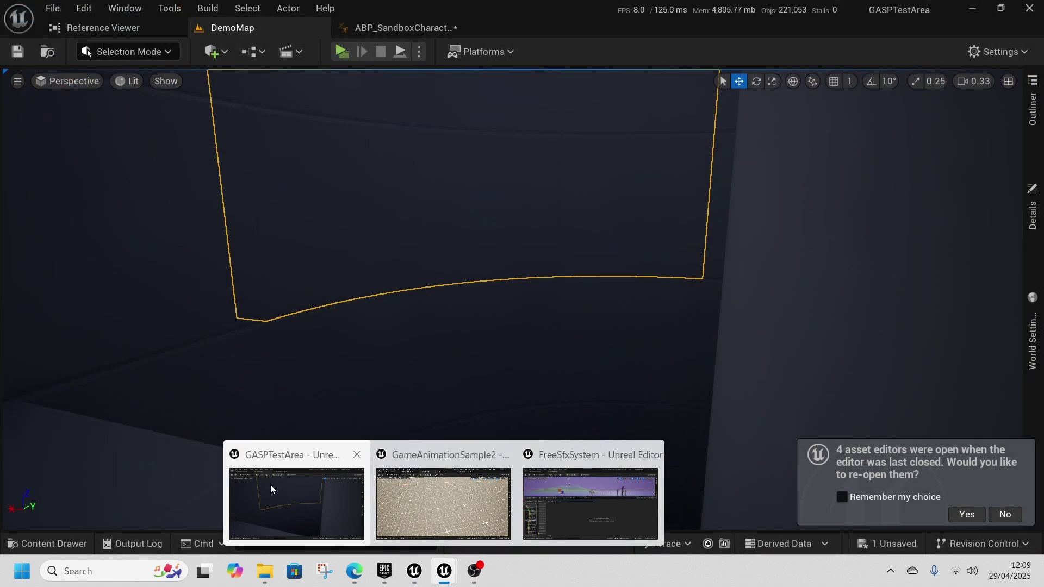
{"action": "left_click", "coordinate": [283, 510]}
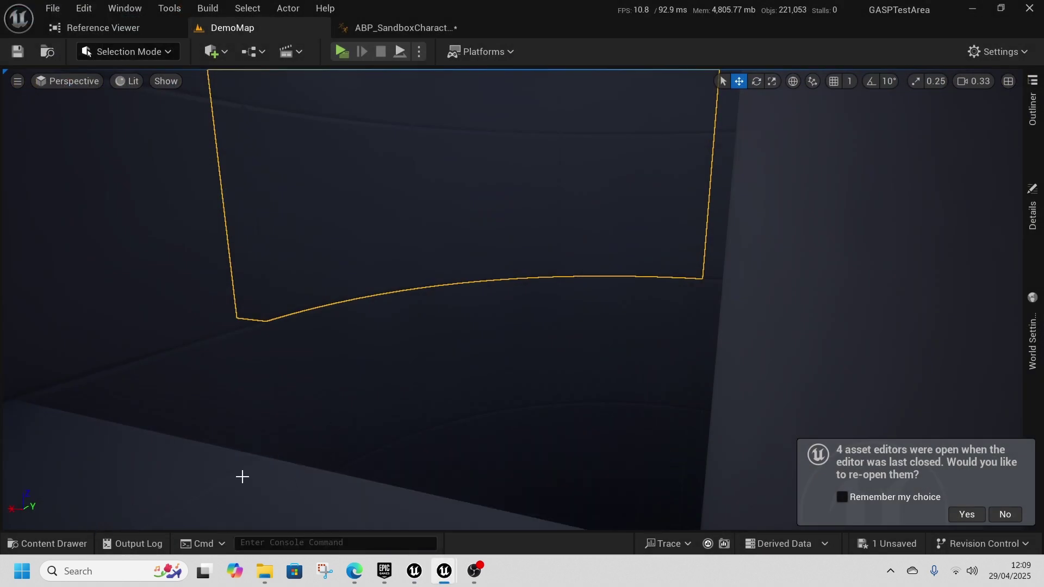
{"action": "left_click", "coordinate": [71, 544]}
{"action": "left_click", "coordinate": [320, 256]}
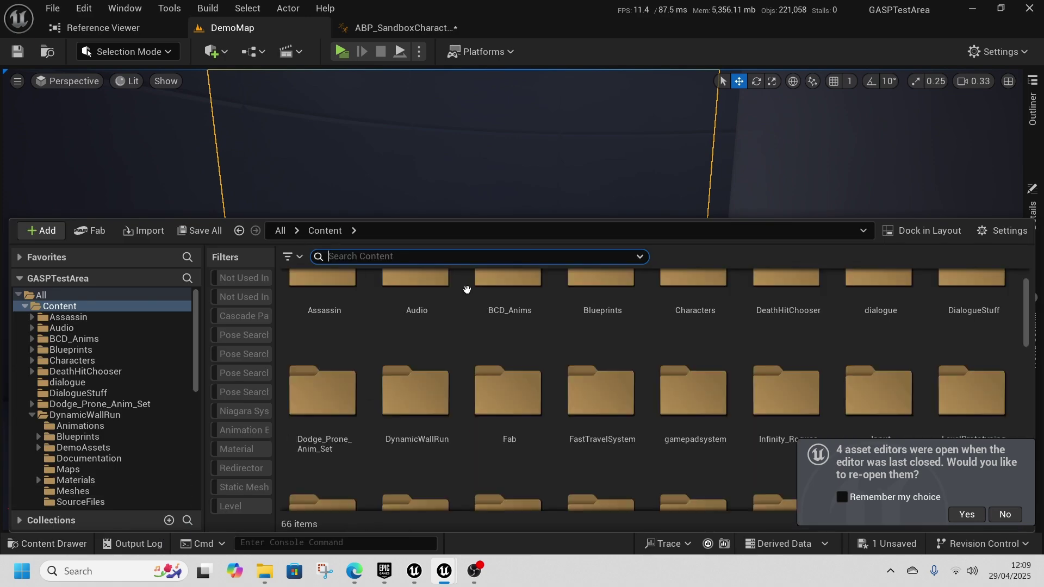
{"action": "scroll", "coordinate": [472, 368], "scroll_direction": "up", "scroll_amount": 1}
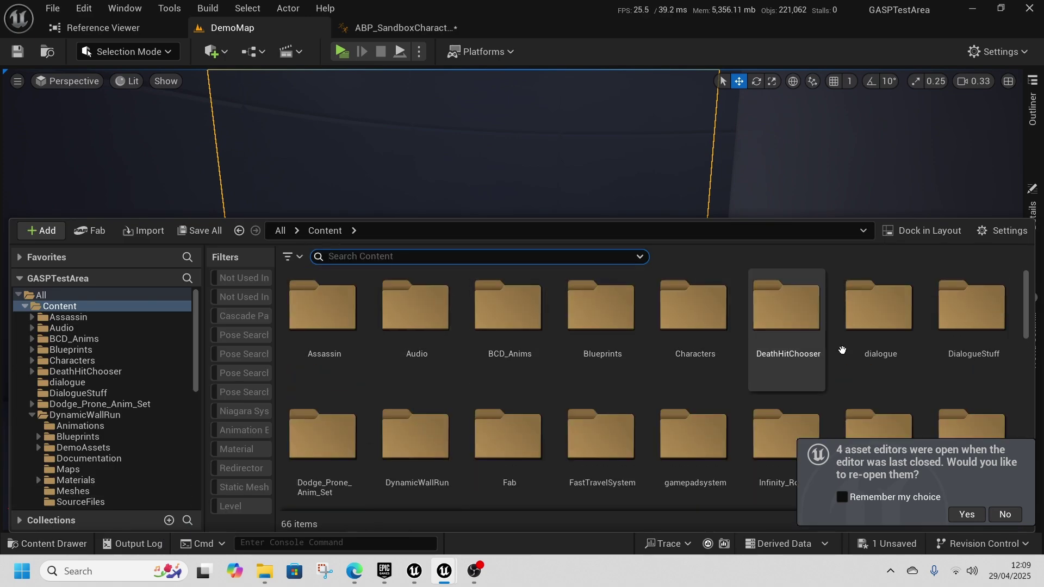
{"action": "double_click", "coordinate": [786, 339]}
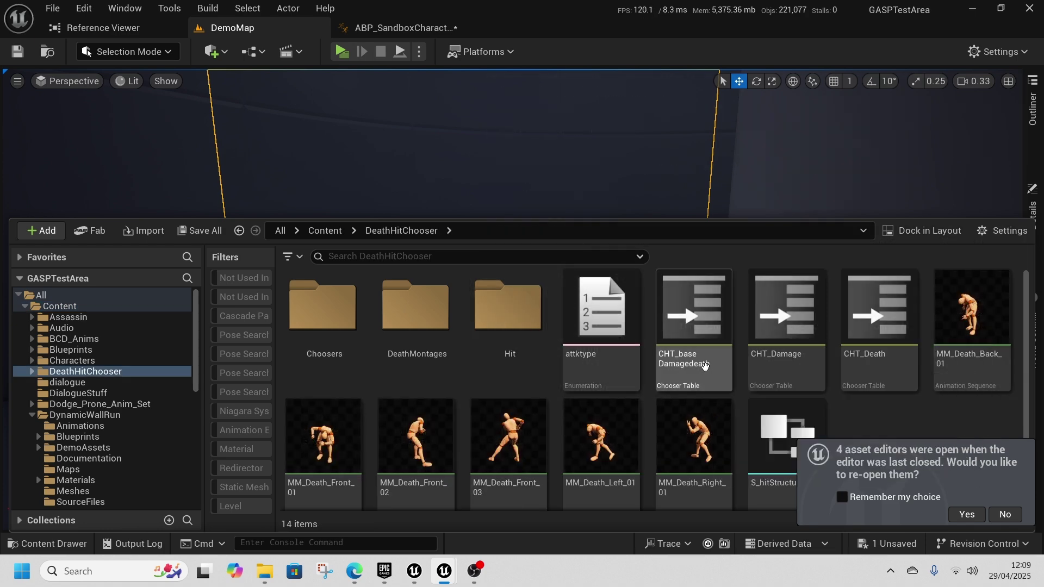
{"action": "double_click", "coordinate": [701, 365]}
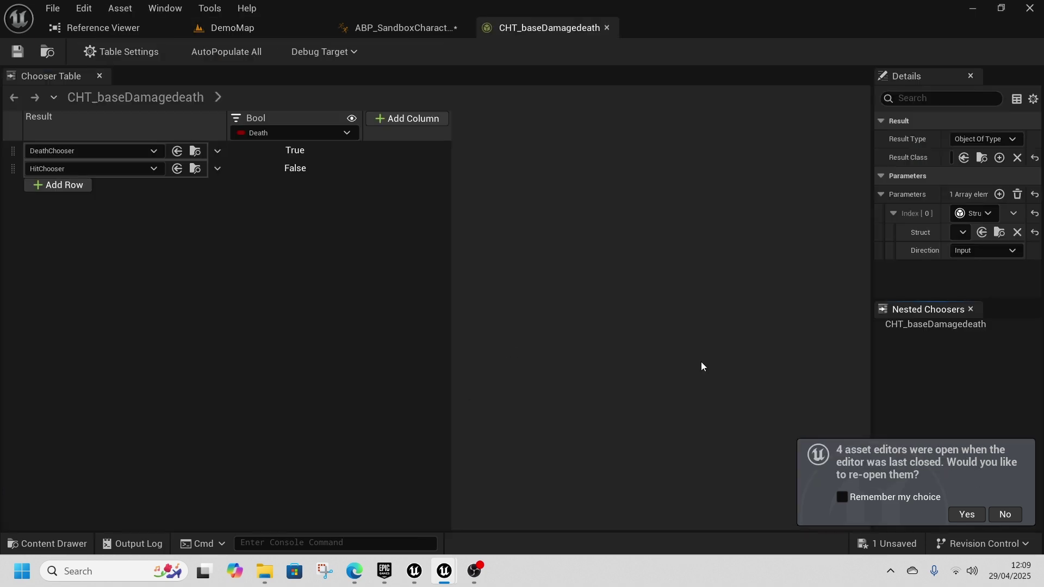
Step: Open the DeathChooser and HitChooser tables to examine their damage-direction and hit-type rows
{"action": "left_click", "coordinate": [196, 152]}
{"action": "double_click", "coordinate": [418, 314]}
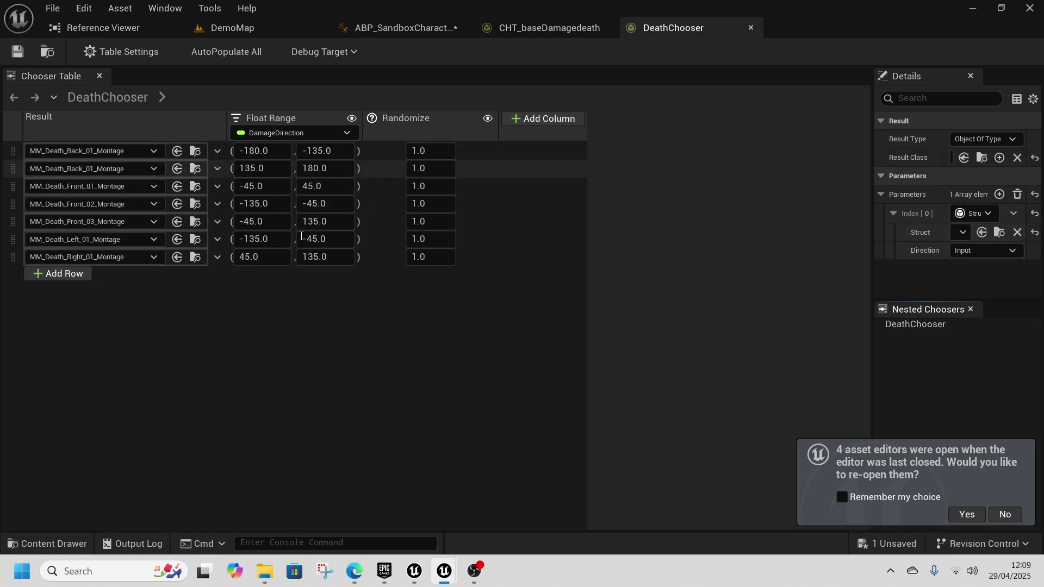
{"action": "left_click", "coordinate": [46, 544]}
{"action": "left_click", "coordinate": [570, 319]}
{"action": "double_click", "coordinate": [570, 318]}
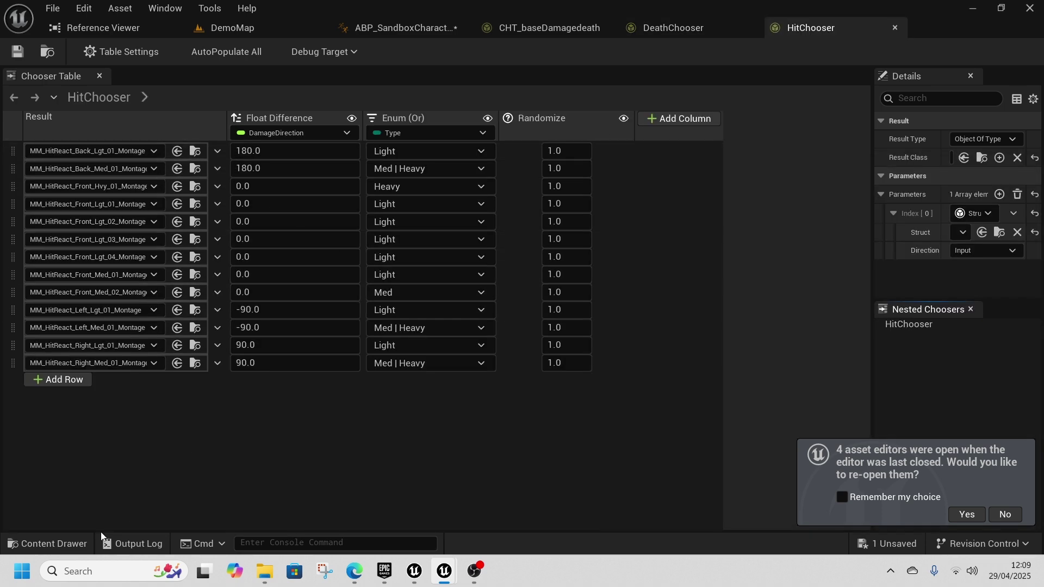
Step: Browse the project content to Characters > UEFN_Mannequin > Animations > MotionMatchingData
{"action": "left_click", "coordinate": [87, 543]}
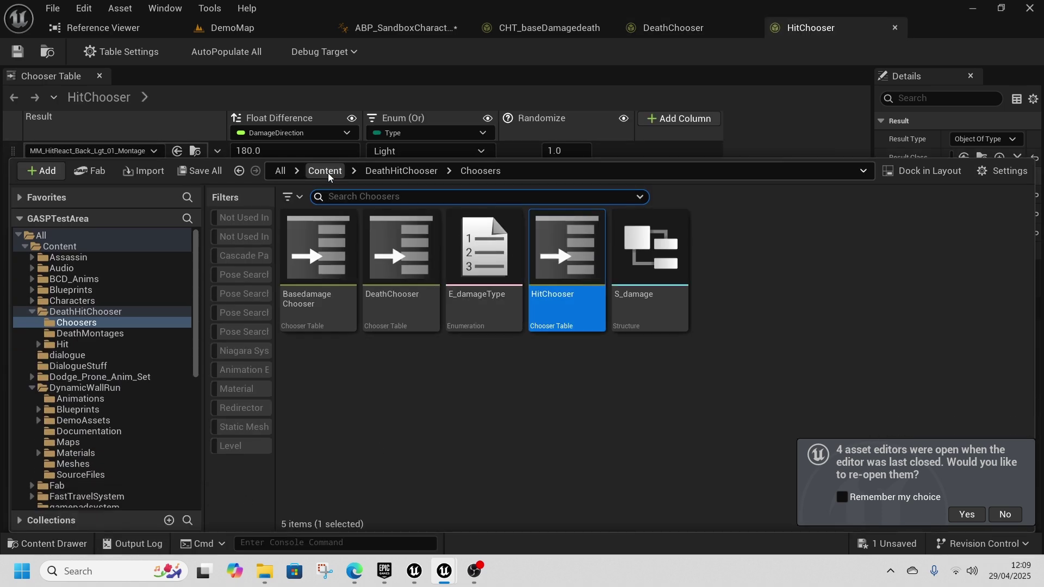
{"action": "left_click", "coordinate": [329, 175]}
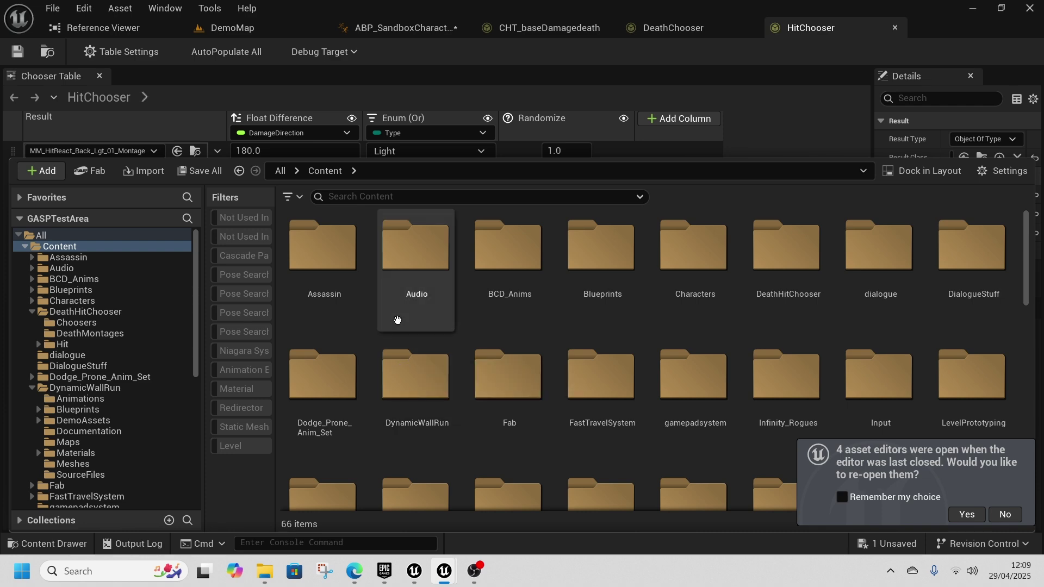
{"action": "double_click", "coordinate": [699, 282]}
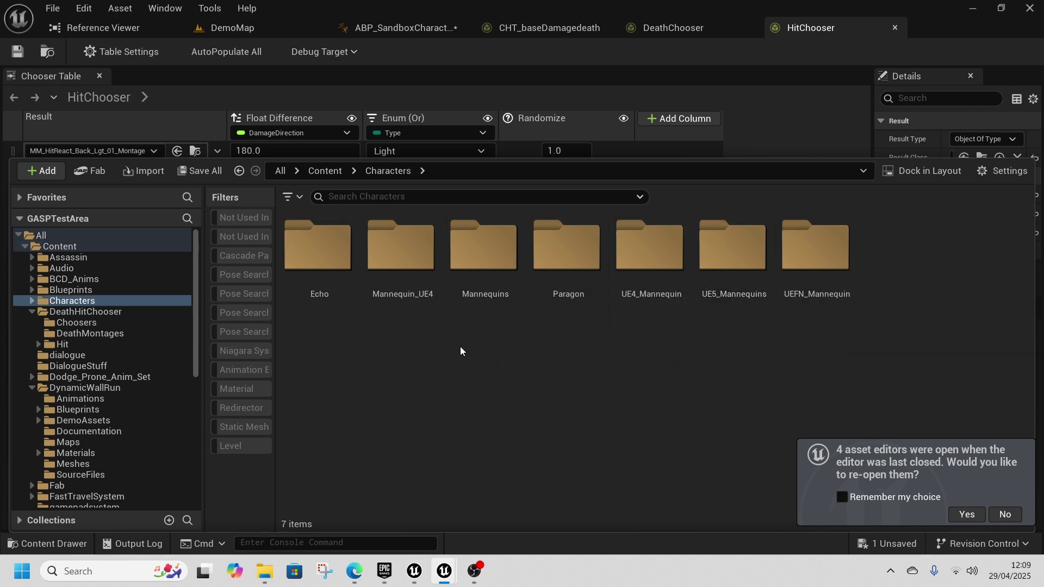
{"action": "double_click", "coordinate": [805, 294]}
{"action": "double_click", "coordinate": [319, 256]}
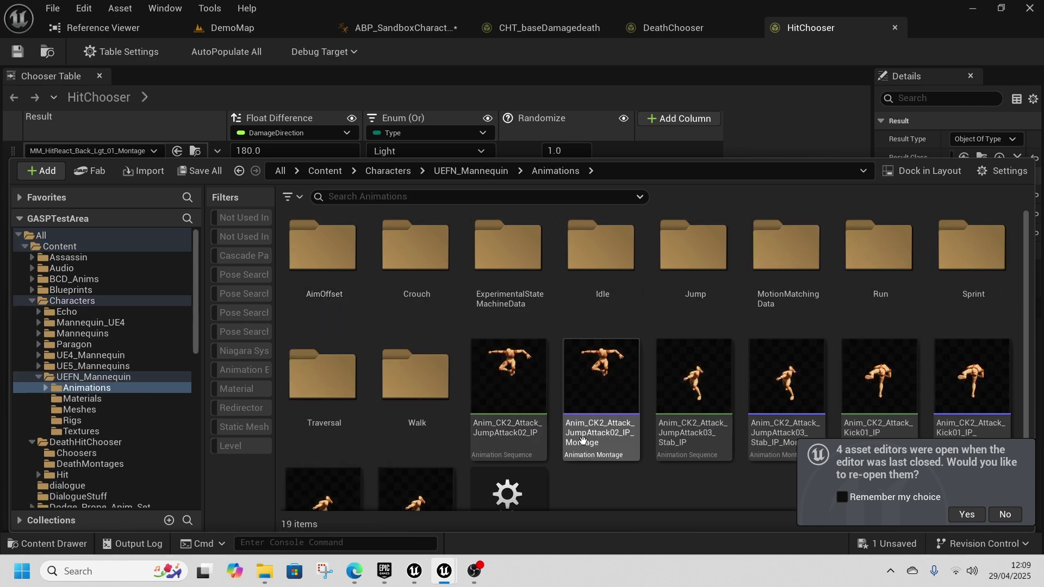
{"action": "double_click", "coordinate": [787, 251]}
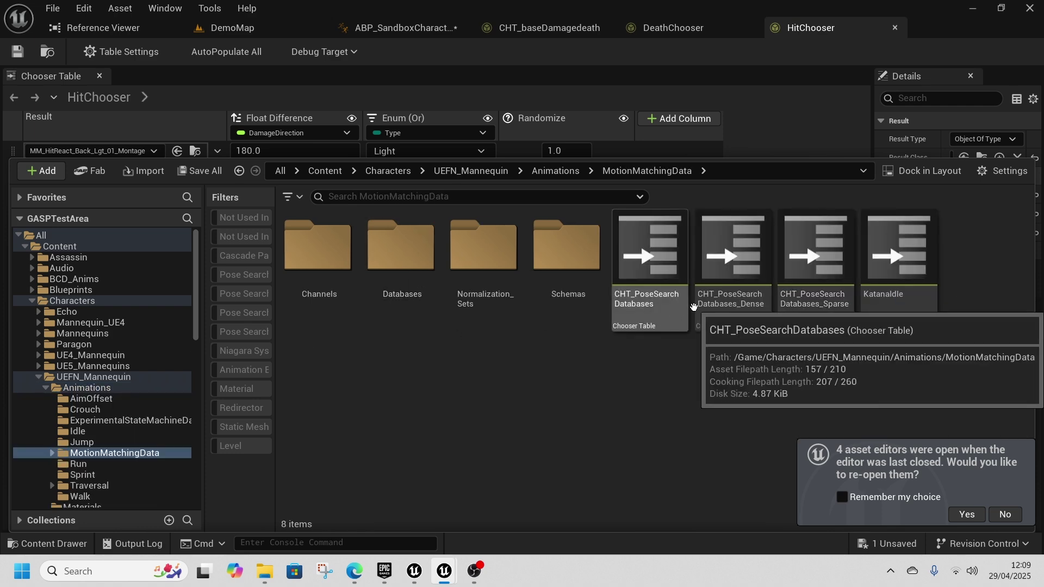
Step: Open CHT_PoseSearchDatabases and its referenced CHT_PoseSearchDatabases_Dense chooser to examine the stance and gait rows
{"action": "left_click", "coordinate": [660, 296]}
{"action": "double_click", "coordinate": [660, 295]}
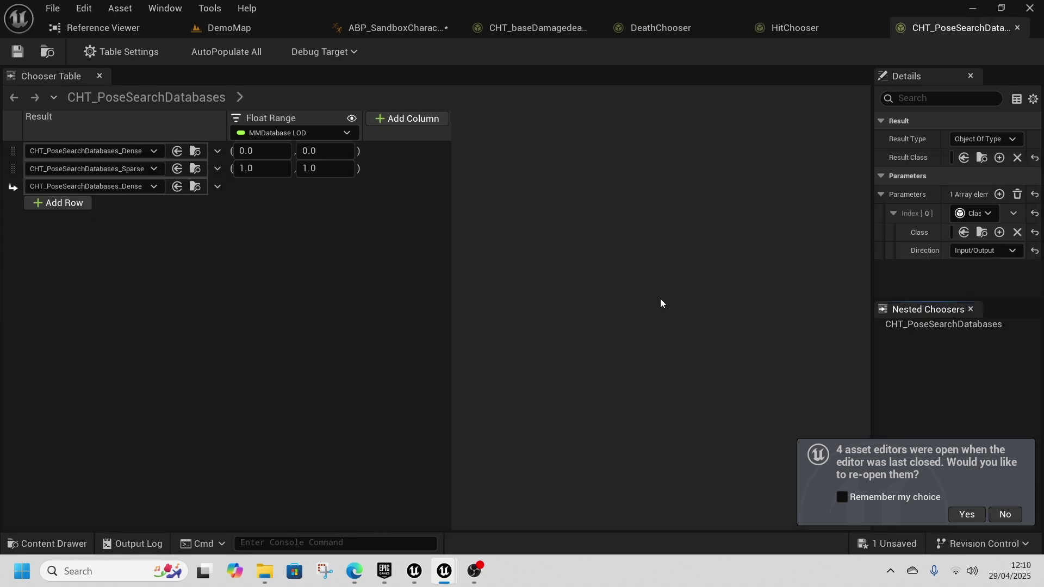
{"action": "left_click", "coordinate": [195, 151]}
{"action": "double_click", "coordinate": [732, 276]}
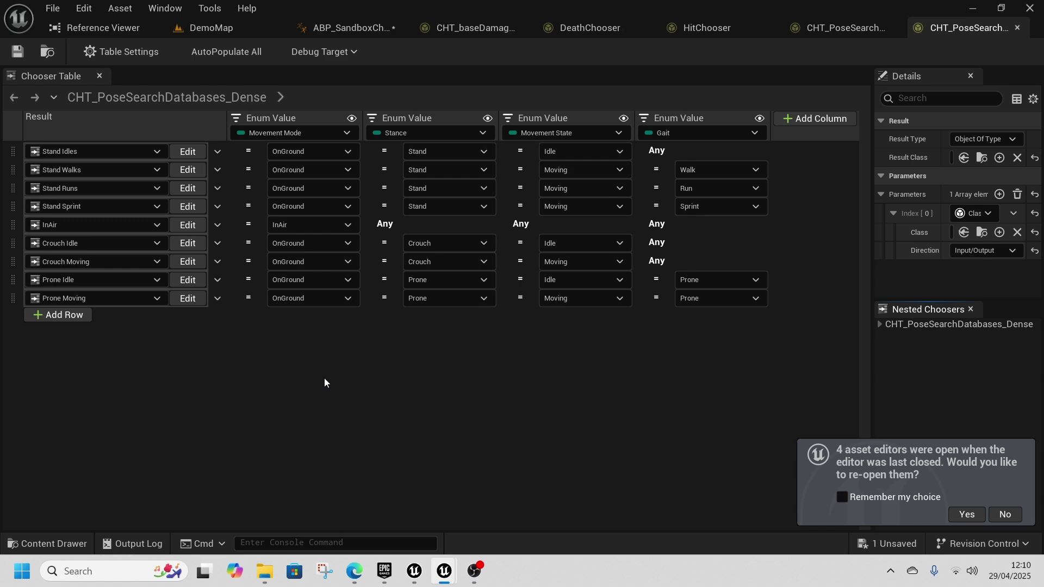
Step: Switch to YouTube in the web browser and open the subscriptions feed
{"action": "mouse_move", "coordinate": [444, 571]}
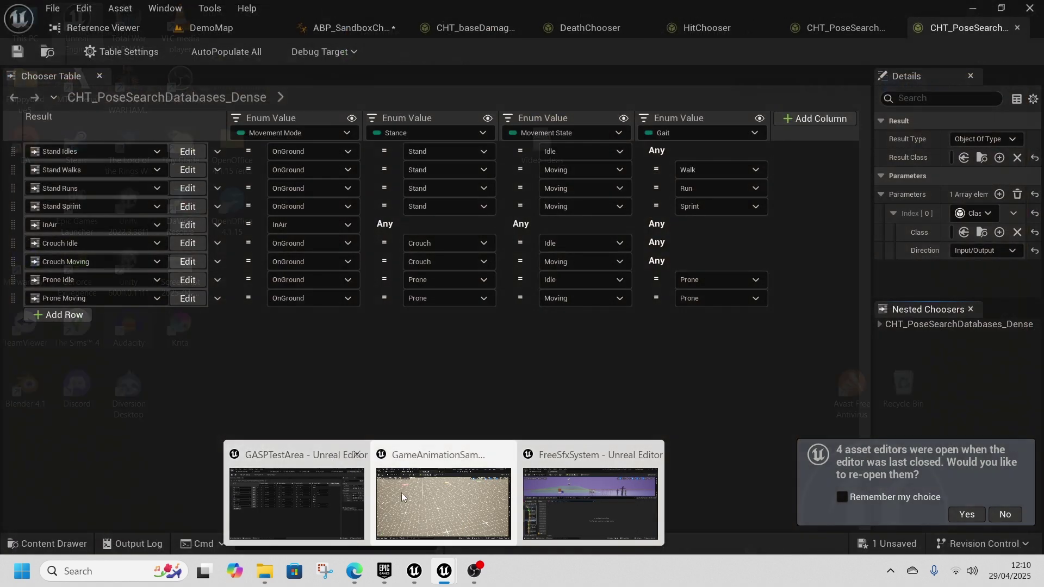
{"action": "mouse_move", "coordinate": [590, 487]}
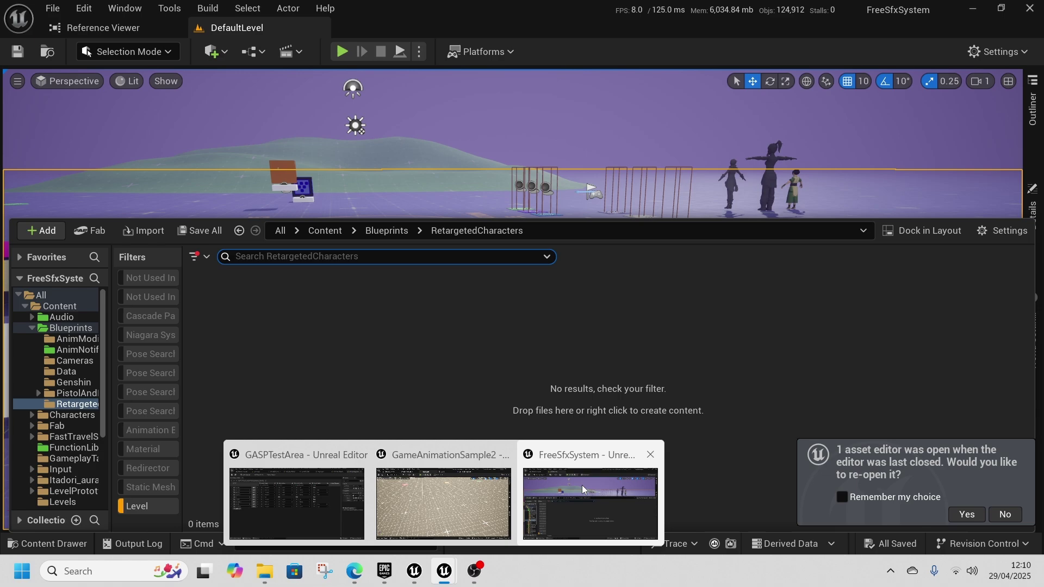
{"action": "mouse_move", "coordinate": [491, 511]}
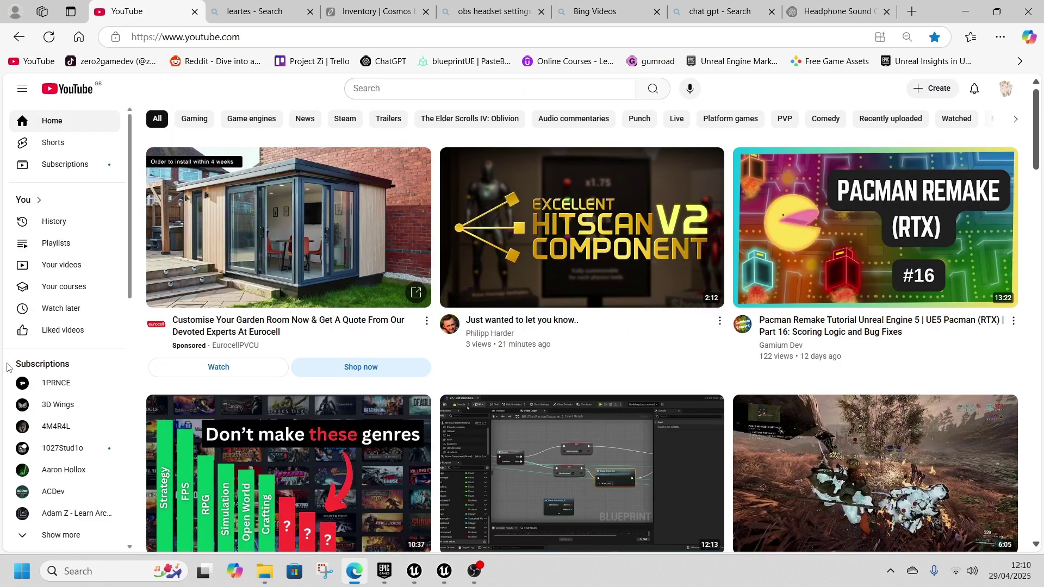
{"action": "scroll", "coordinate": [53, 409], "scroll_direction": "down", "scroll_amount": 5}
{"action": "scroll", "coordinate": [33, 402], "scroll_direction": "up", "scroll_amount": 5}
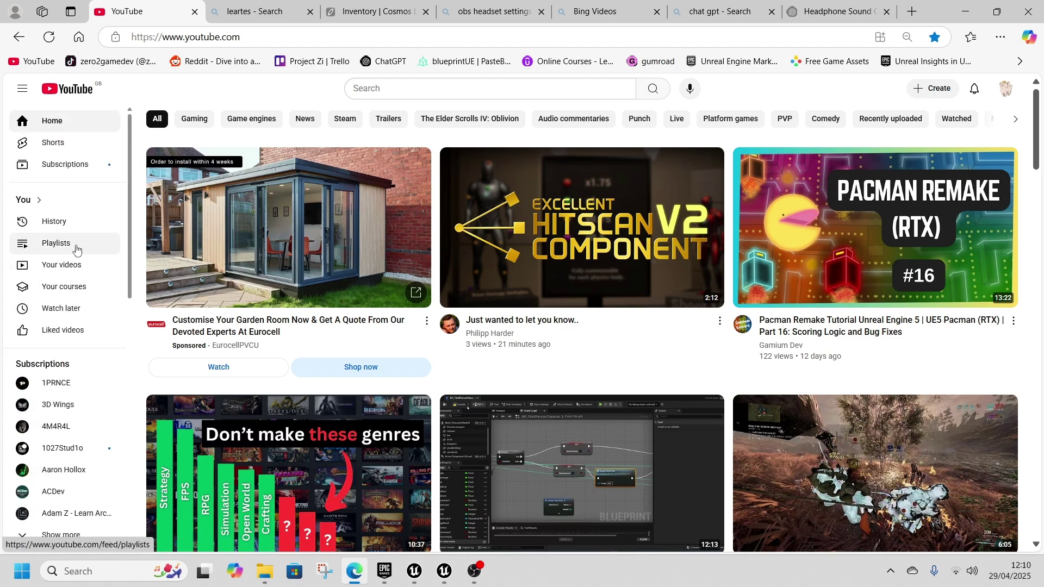
{"action": "left_click", "coordinate": [73, 165]}
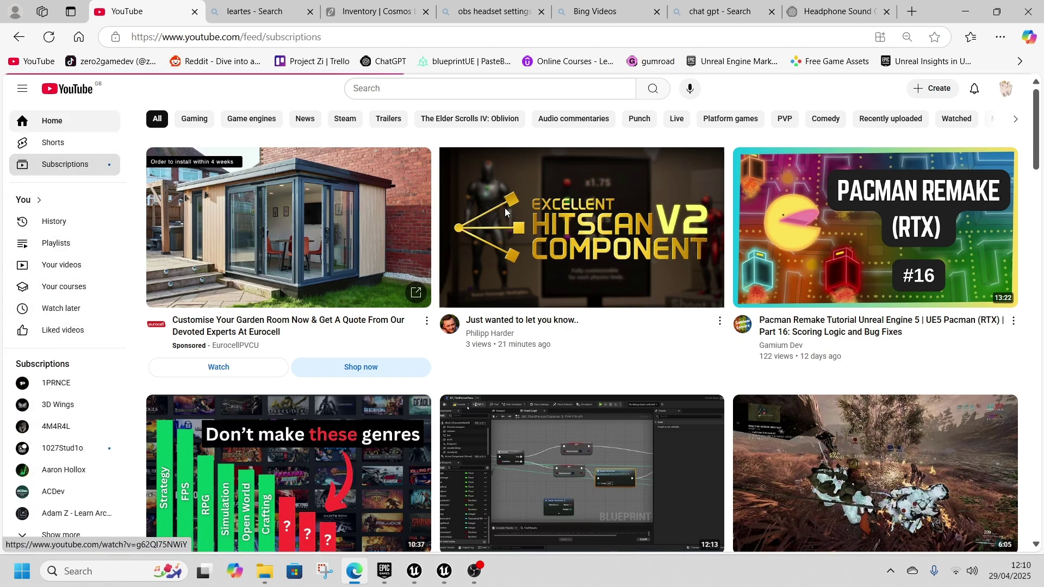
Step: Open the Unreal DevOP channel, look over its GASP-DAO videos and return to the previous page
{"action": "scroll", "coordinate": [286, 269], "scroll_direction": "down", "scroll_amount": 5}
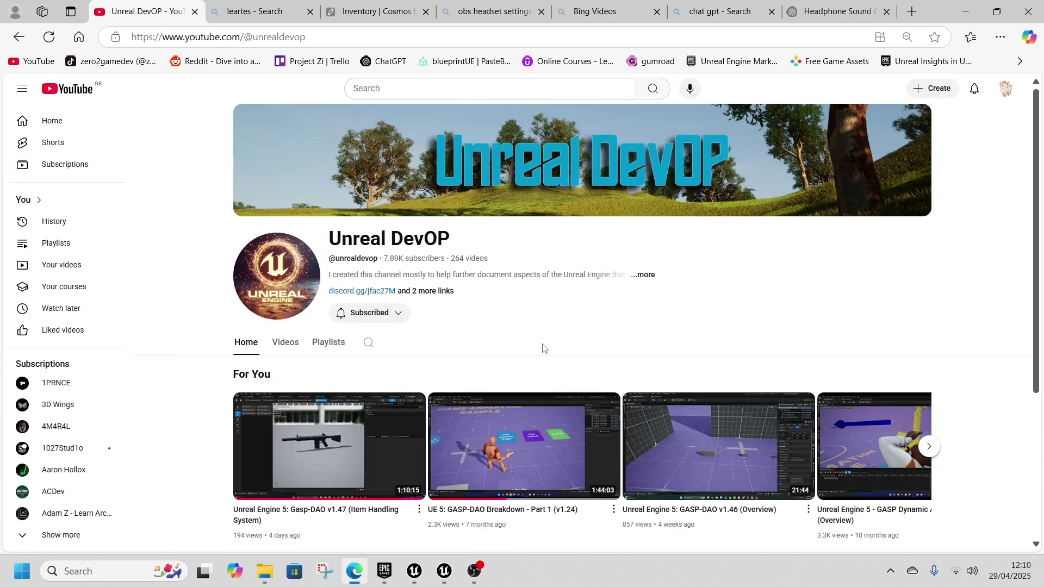
{"action": "scroll", "coordinate": [538, 345], "scroll_direction": "down", "scroll_amount": 3}
{"action": "scroll", "coordinate": [481, 301], "scroll_direction": "up", "scroll_amount": 1}
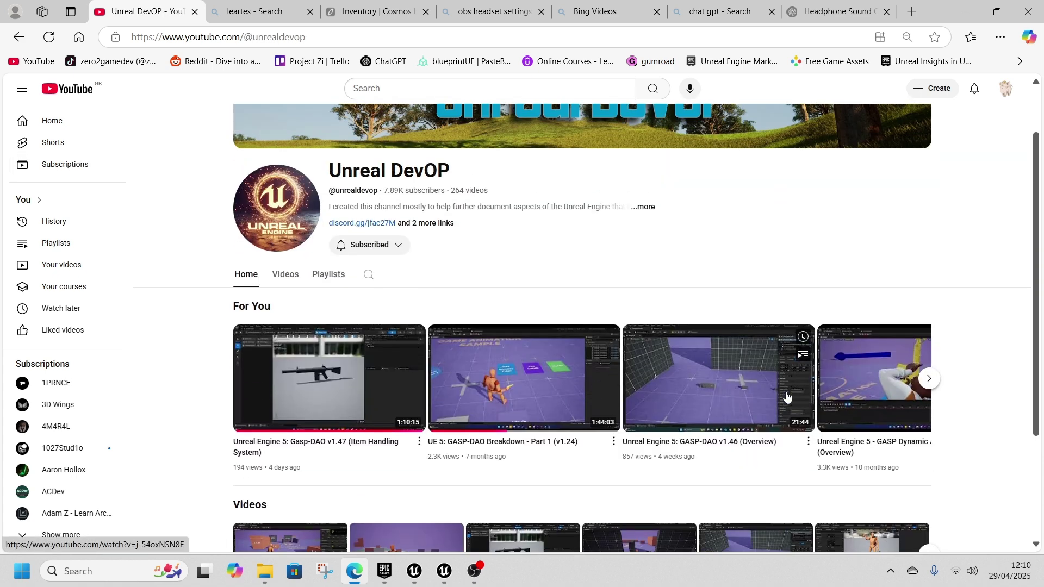
{"action": "scroll", "coordinate": [646, 425], "scroll_direction": "up", "scroll_amount": 1}
{"action": "scroll", "coordinate": [646, 425], "scroll_direction": "up", "scroll_amount": 1}
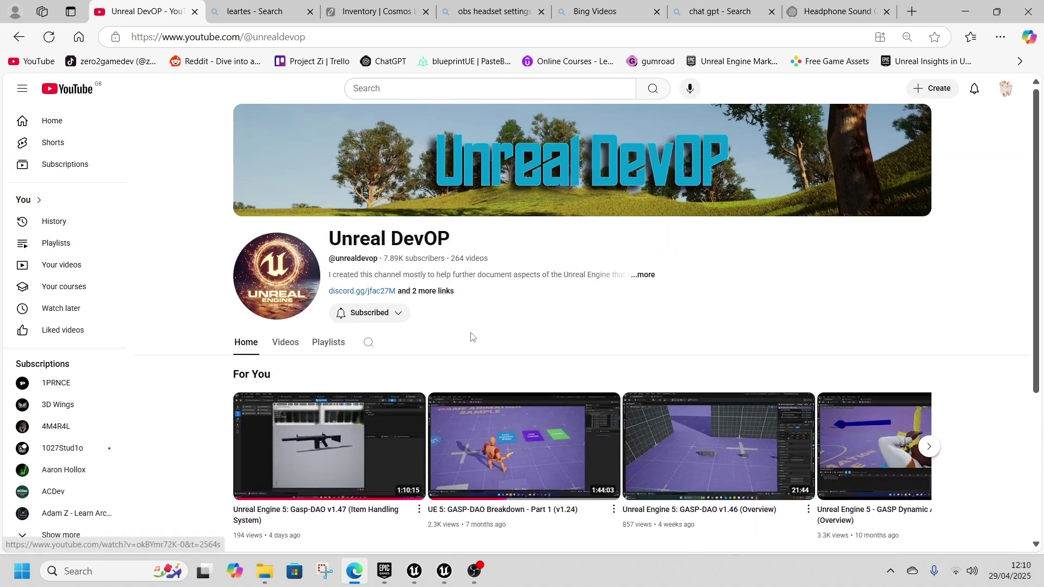
{"action": "left_click", "coordinate": [18, 37]}
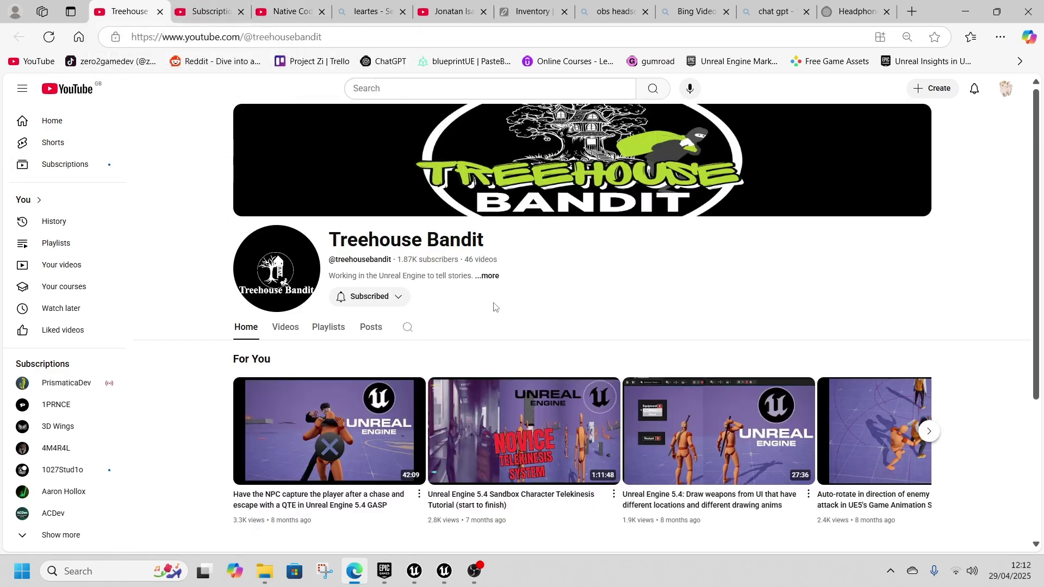
Step: Look over the Game Animation Sample tutorials on the Treehouse Bandit and Native Coder channels
{"action": "scroll", "coordinate": [476, 333], "scroll_direction": "down", "scroll_amount": 3}
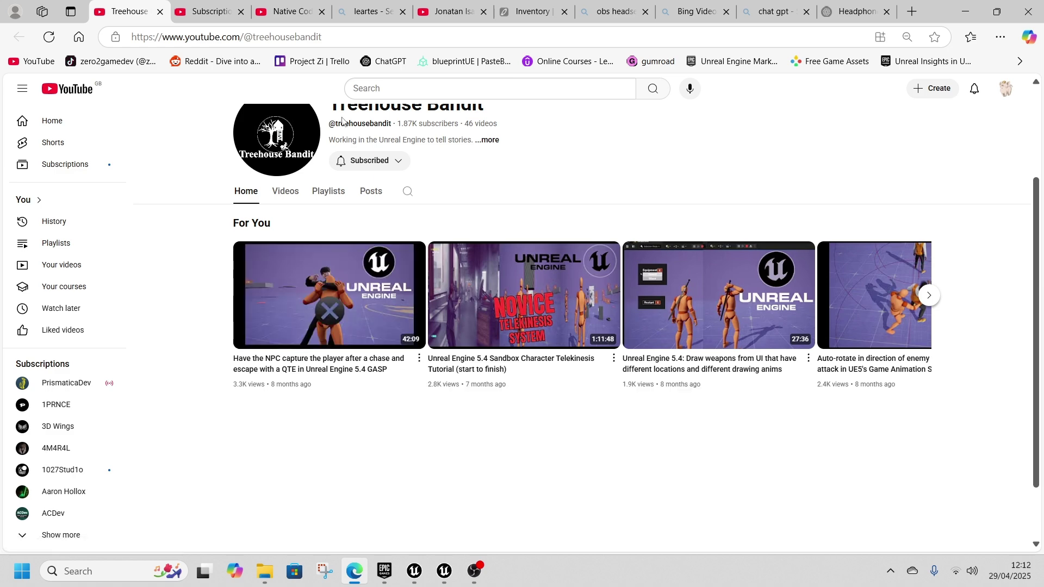
{"action": "left_click", "coordinate": [282, 14]}
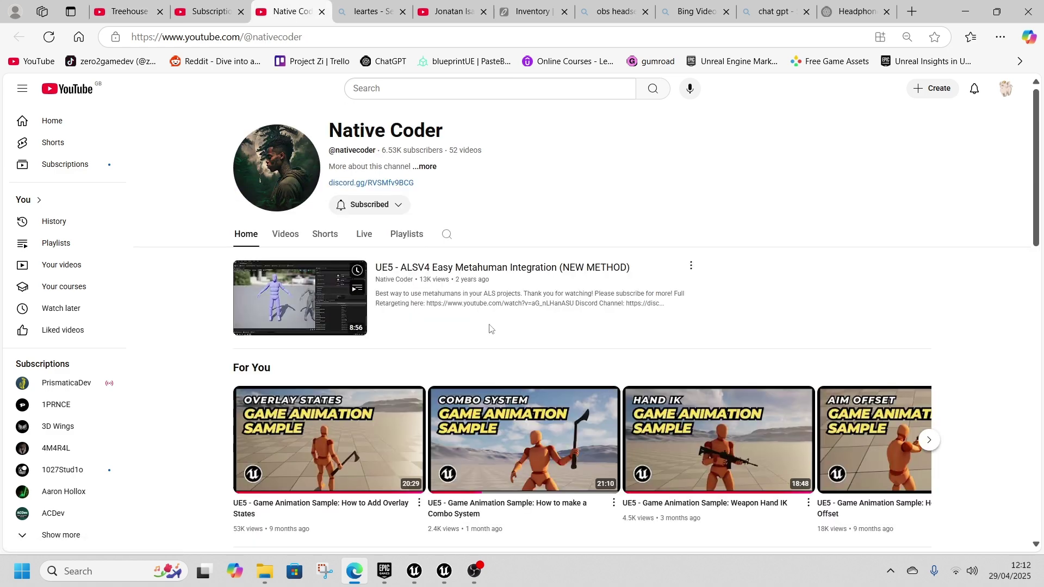
{"action": "scroll", "coordinate": [478, 327], "scroll_direction": "down", "scroll_amount": 2}
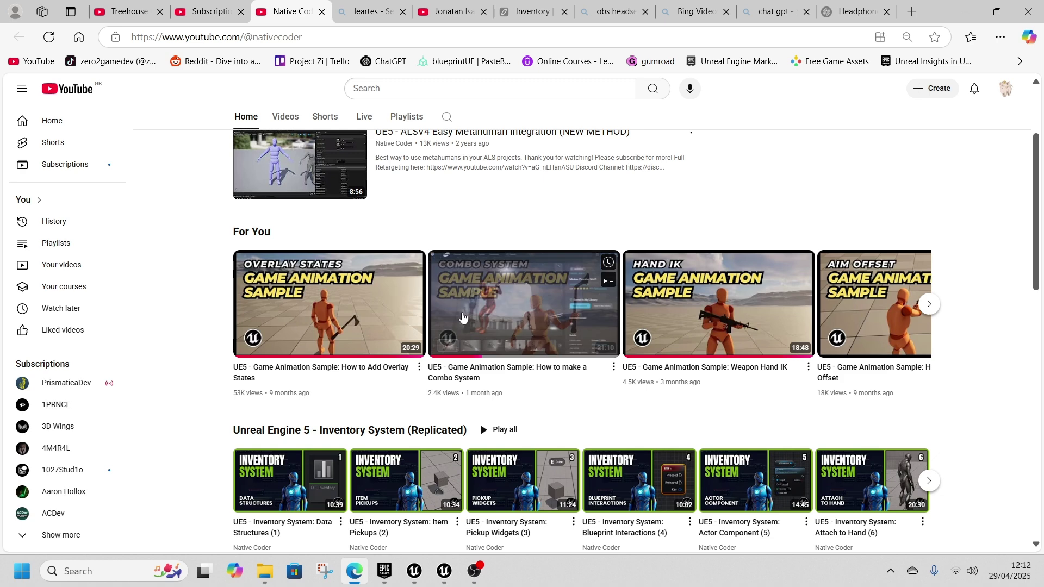
Step: View the JI Game Design channel and look over its Game Animation Sample weapon and hit-effect tutorials
{"action": "left_click", "coordinate": [460, 15]}
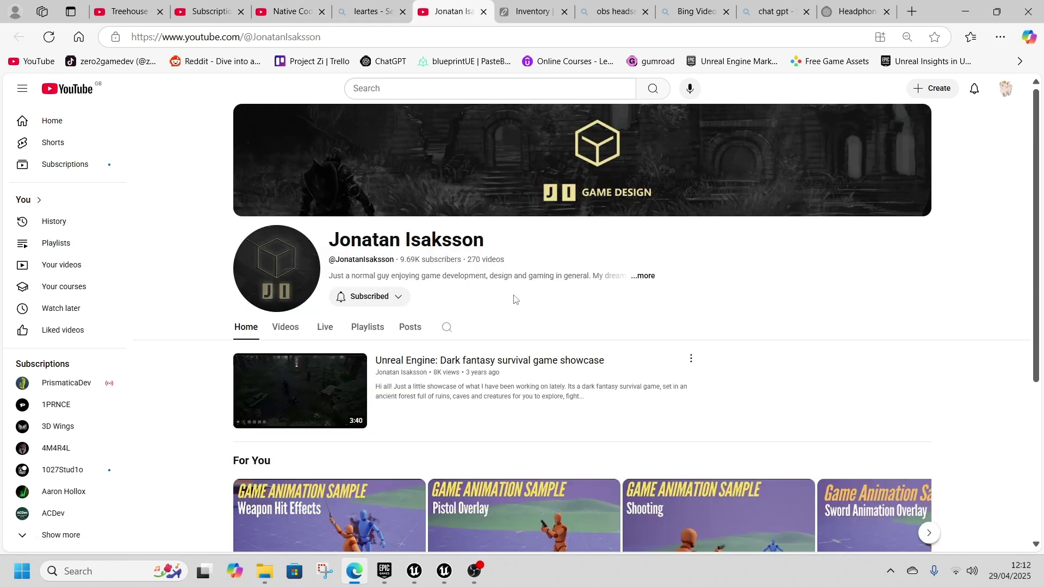
{"action": "scroll", "coordinate": [625, 341], "scroll_direction": "down", "scroll_amount": 2}
{"action": "scroll", "coordinate": [455, 320], "scroll_direction": "up", "scroll_amount": 1}
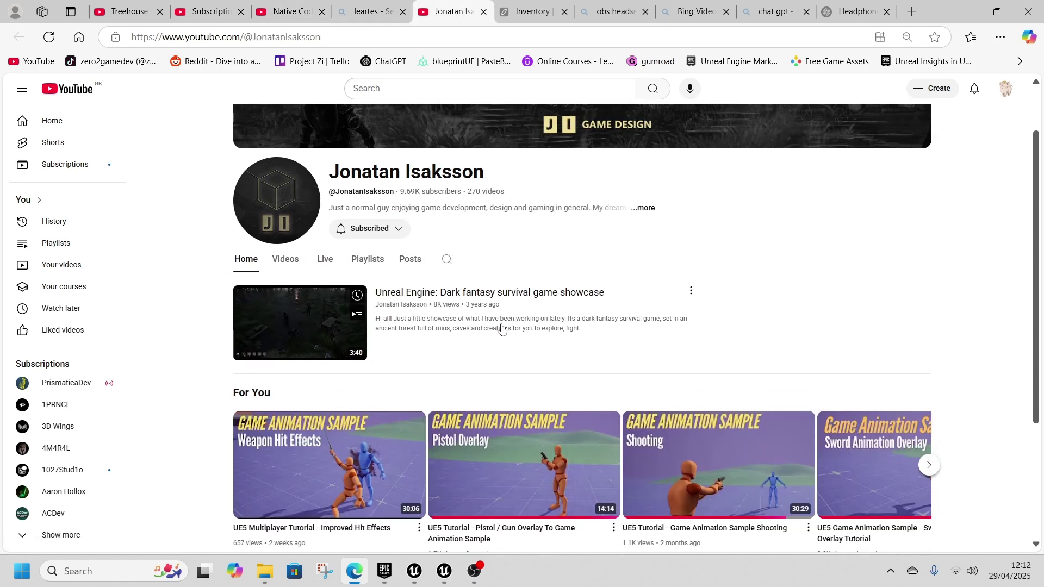
{"action": "scroll", "coordinate": [515, 350], "scroll_direction": "down", "scroll_amount": 2}
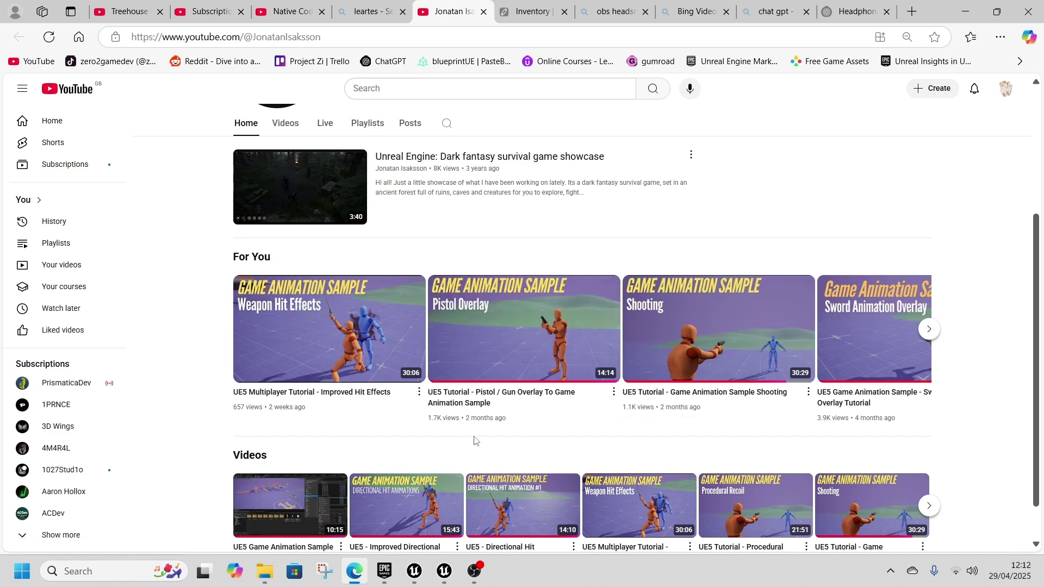
Step: Expand the full subscriptions list, open the Clydiie channel and look over its Game Animation Sample and Combat Fury videos
{"action": "scroll", "coordinate": [77, 449], "scroll_direction": "down", "scroll_amount": 3}
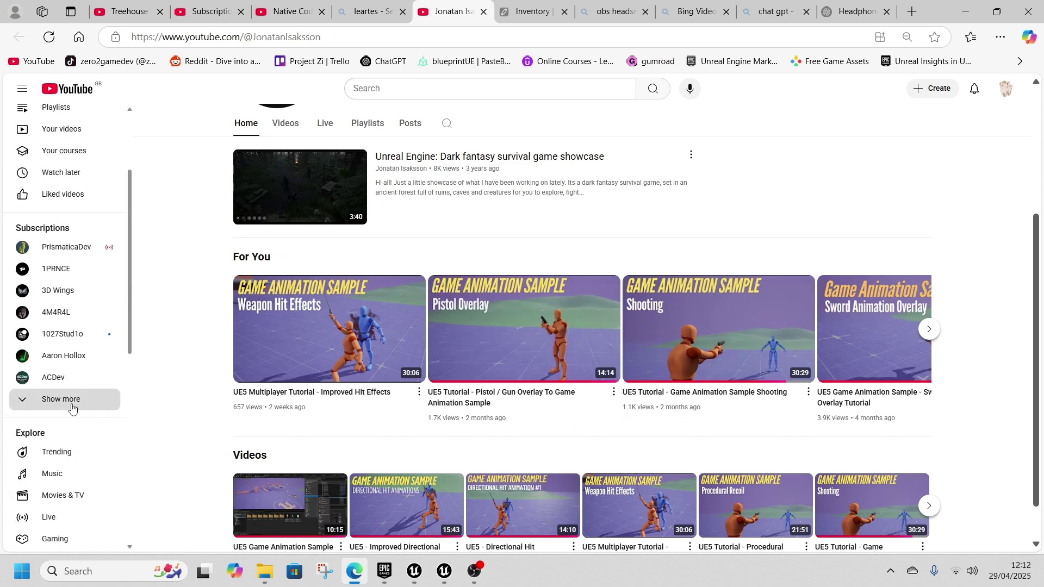
{"action": "left_click", "coordinate": [65, 399]}
{"action": "scroll", "coordinate": [86, 363], "scroll_direction": "down", "scroll_amount": 4}
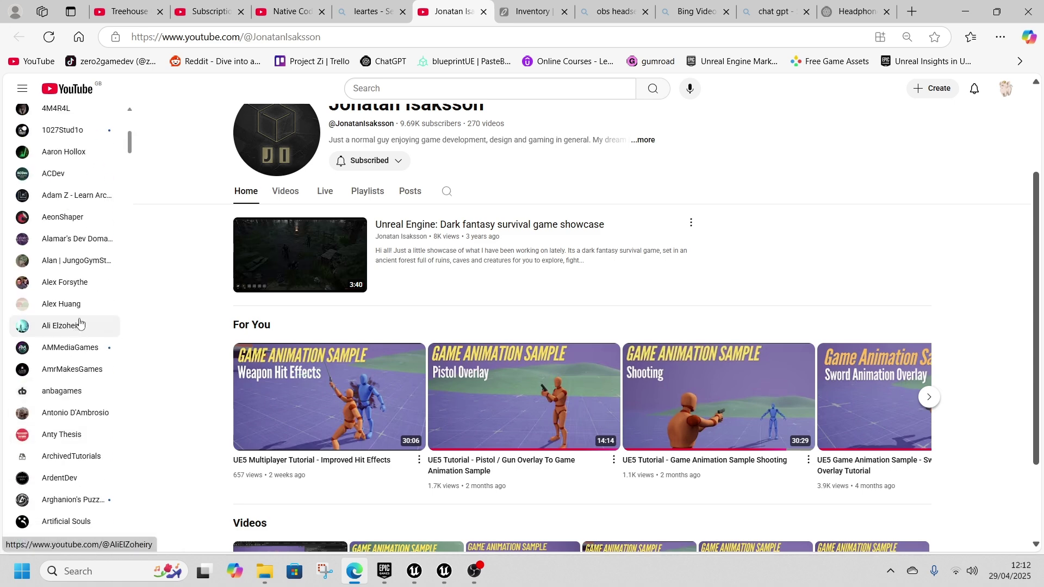
{"action": "scroll", "coordinate": [77, 392], "scroll_direction": "down", "scroll_amount": 5}
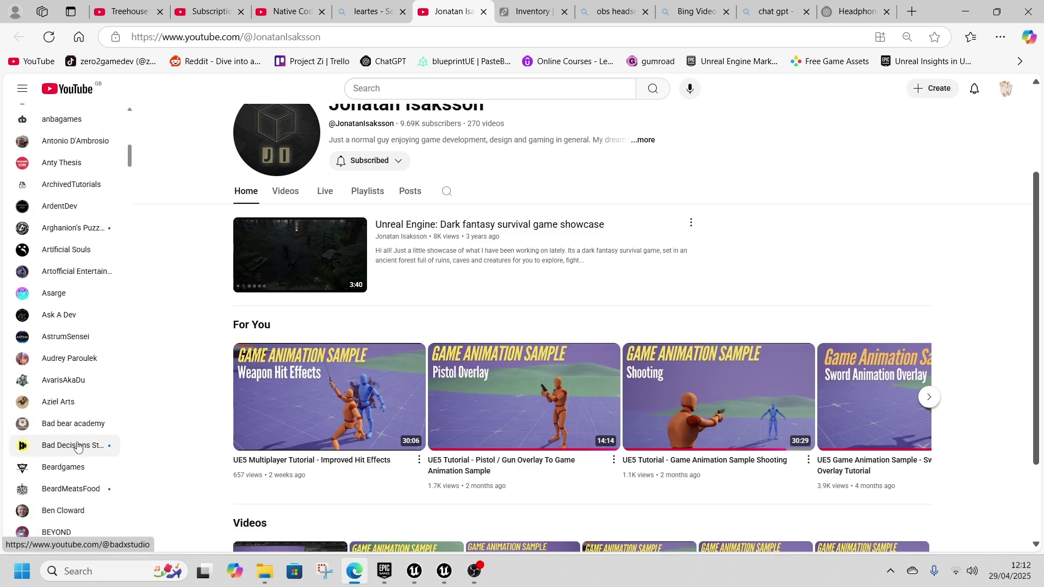
{"action": "scroll", "coordinate": [68, 408], "scroll_direction": "down", "scroll_amount": 10}
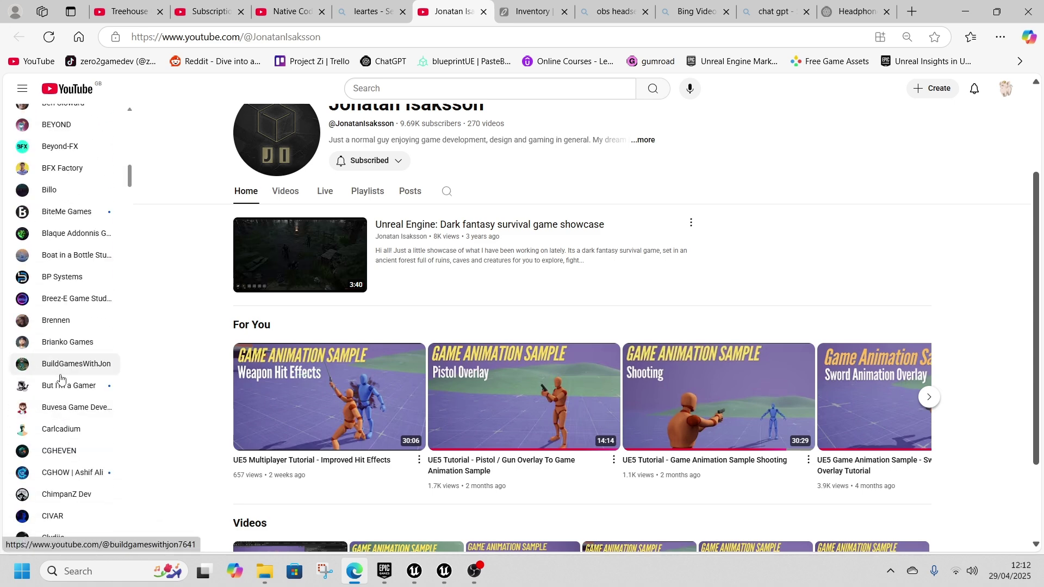
{"action": "left_click", "coordinate": [64, 402]}
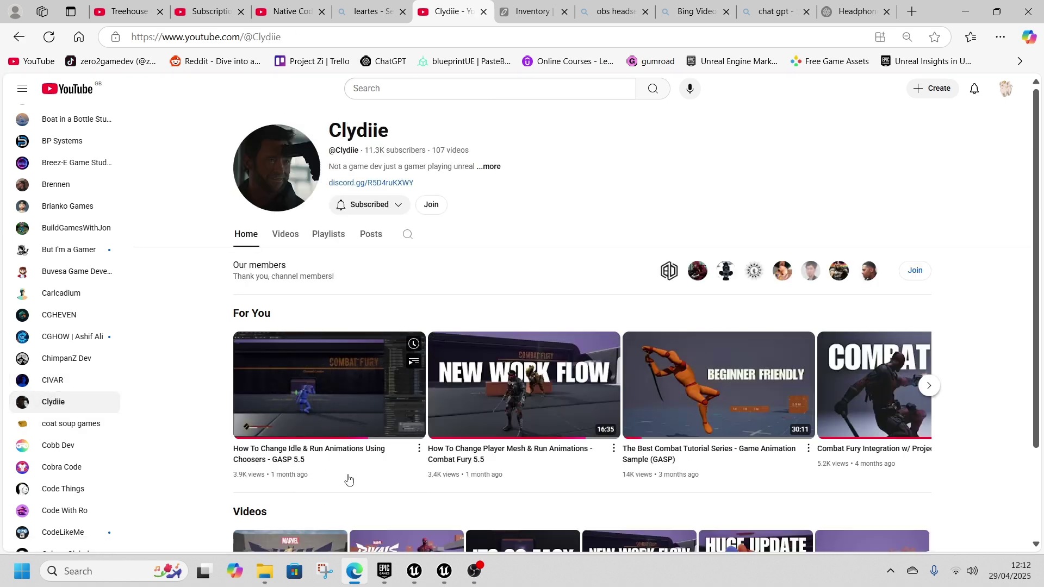
{"action": "scroll", "coordinate": [339, 478], "scroll_direction": "down", "scroll_amount": 2}
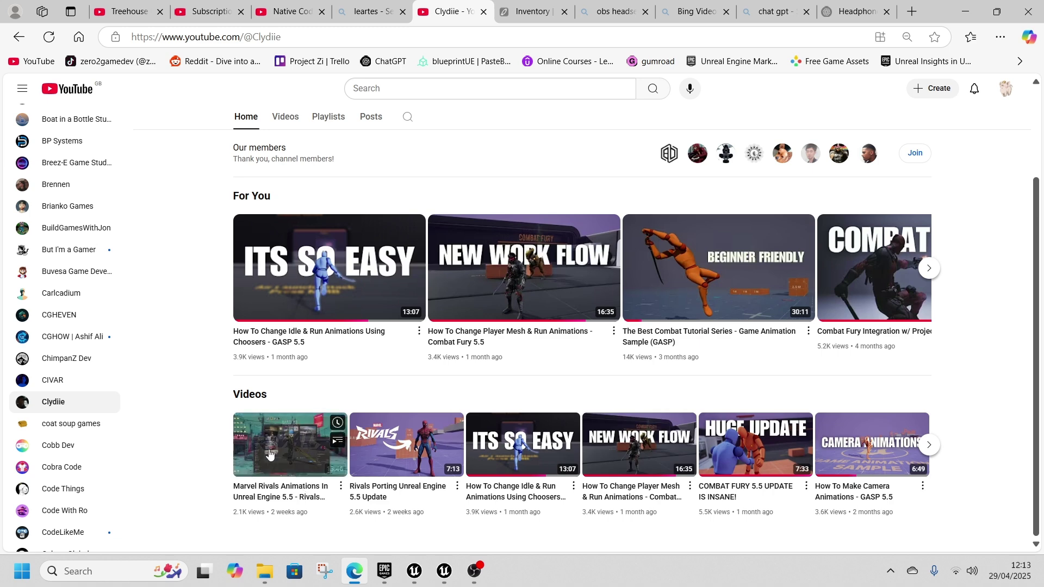
{"action": "scroll", "coordinate": [92, 405], "scroll_direction": "up", "scroll_amount": 1}
Step: Open the Threepeat Games channel from the subscriptions and look over its recommended animation and custom traversal tutorials
{"action": "scroll", "coordinate": [94, 401], "scroll_direction": "up", "scroll_amount": 7}
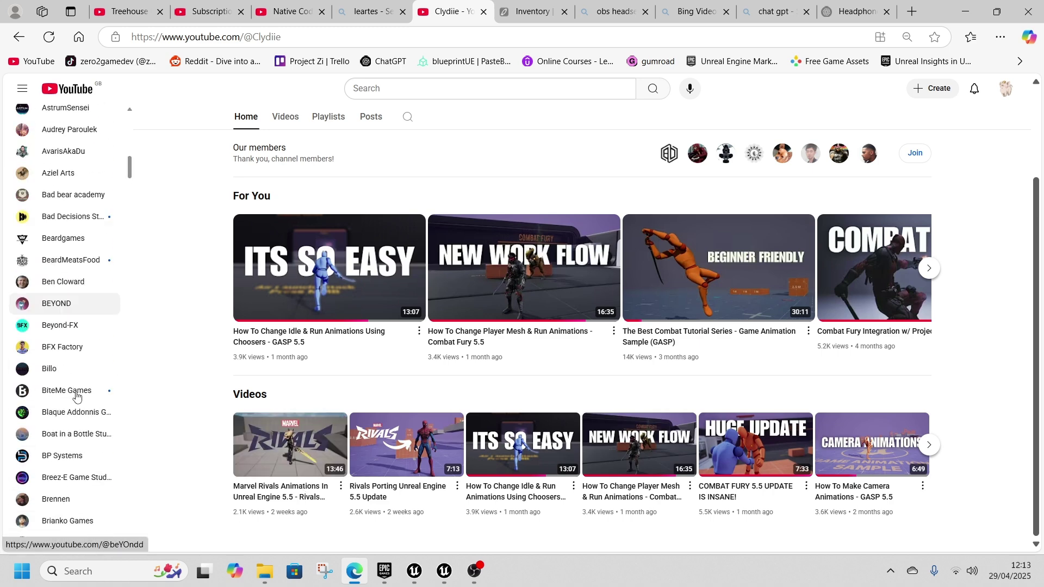
{"action": "left_click_drag", "start_coordinate": [129, 162], "coordinate": [123, 463]}
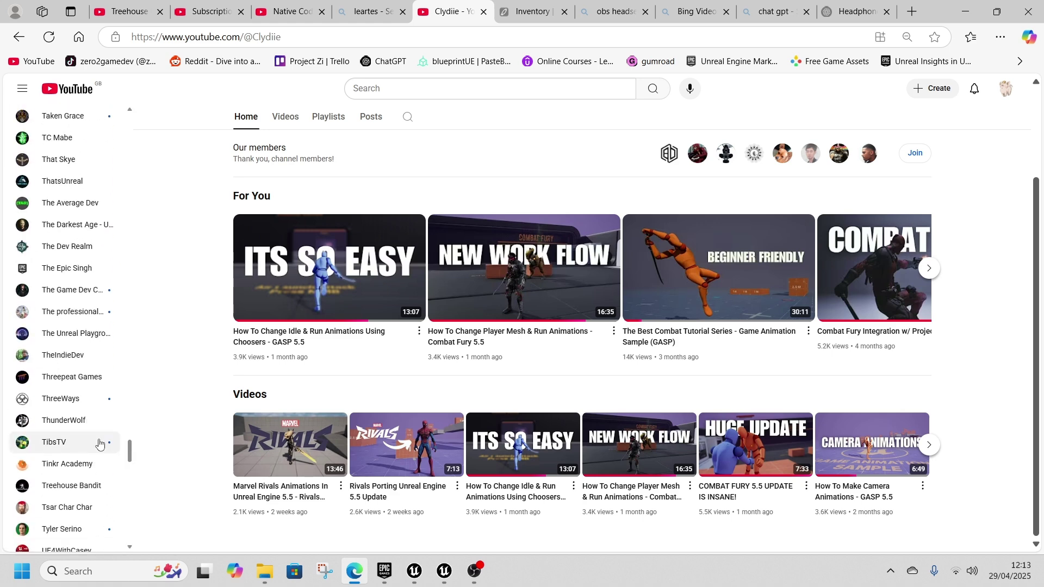
{"action": "left_click", "coordinate": [87, 378]}
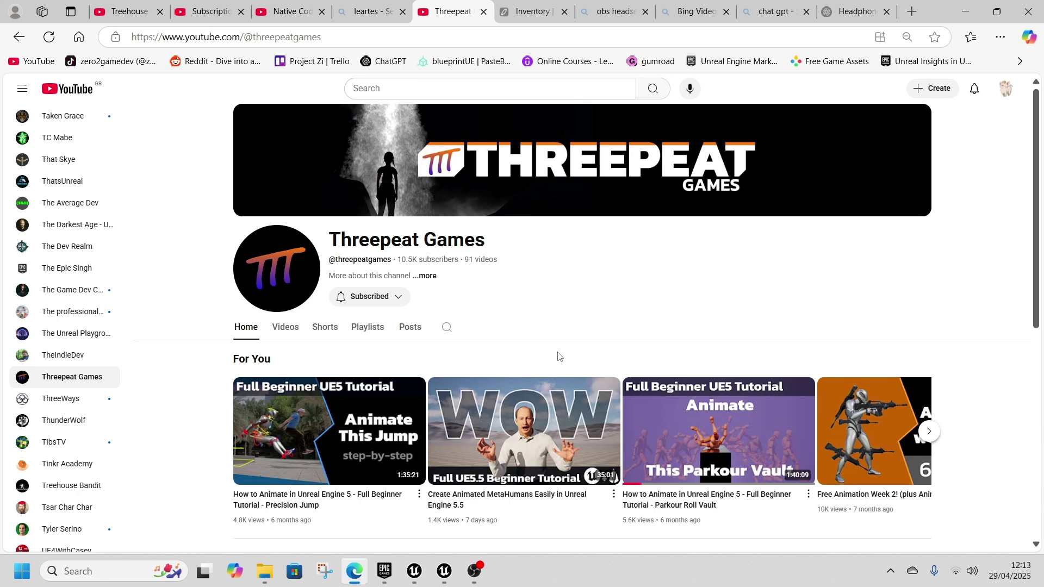
{"action": "scroll", "coordinate": [560, 356], "scroll_direction": "down", "scroll_amount": 2}
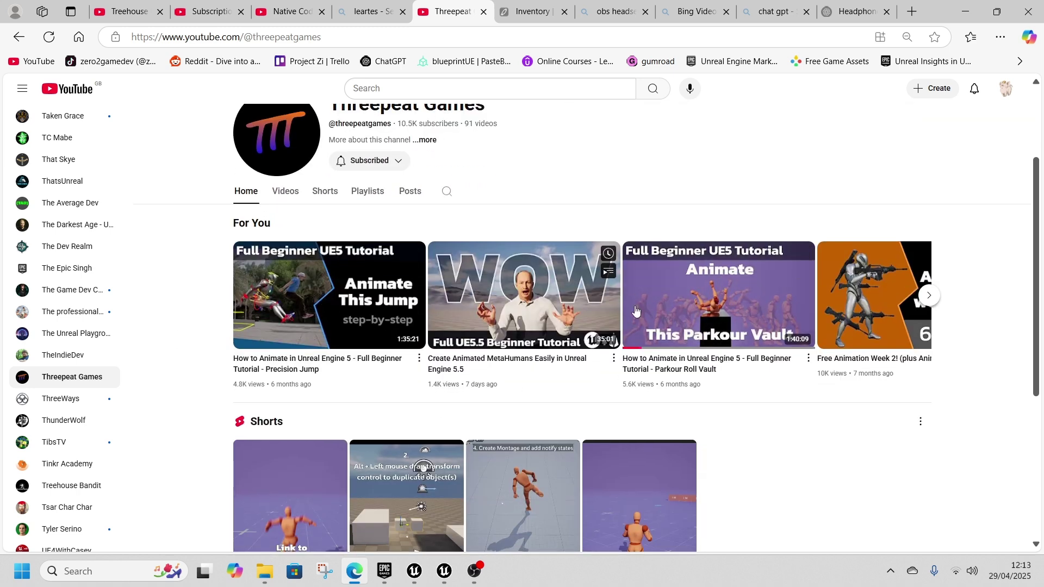
{"action": "scroll", "coordinate": [562, 431], "scroll_direction": "down", "scroll_amount": 1}
{"action": "scroll", "coordinate": [769, 424], "scroll_direction": "up", "scroll_amount": 2}
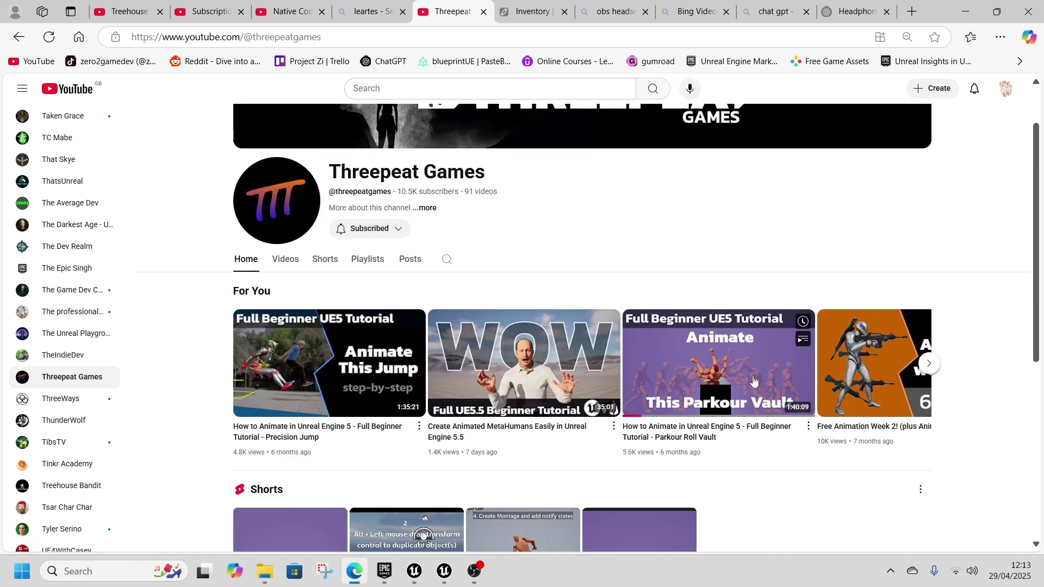
{"action": "left_click", "coordinate": [930, 364]}
{"action": "mouse_move", "coordinate": [745, 412]}
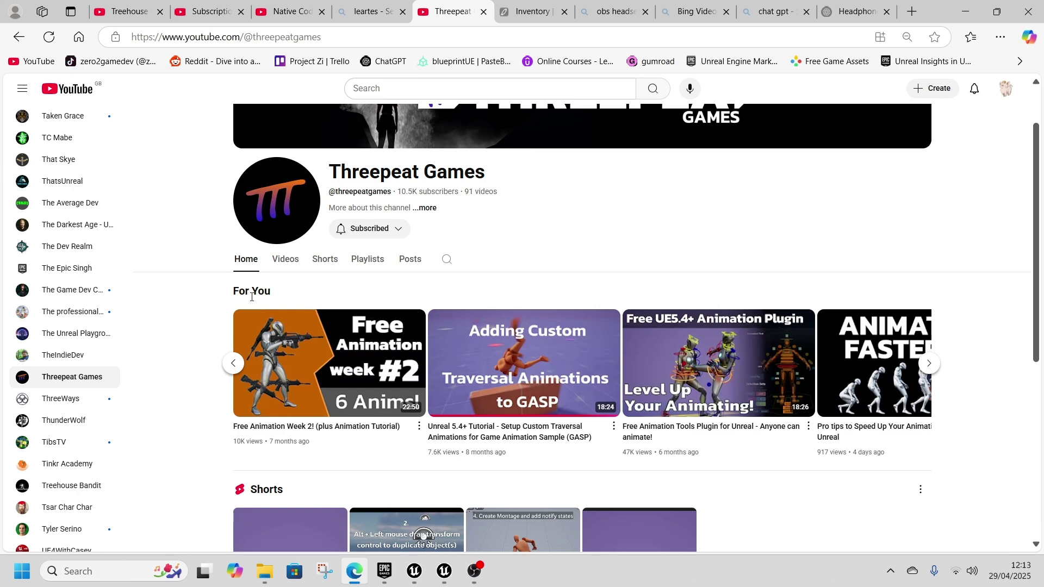
{"action": "scroll", "coordinate": [112, 253], "scroll_direction": "up", "scroll_amount": 5}
{"action": "scroll", "coordinate": [152, 237], "scroll_direction": "up", "scroll_amount": 1}
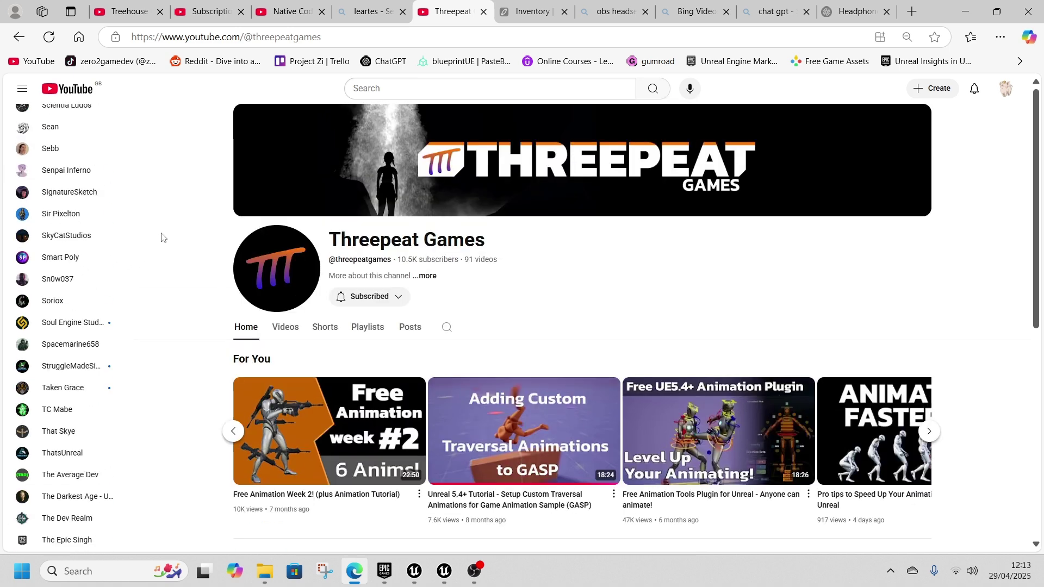
{"action": "scroll", "coordinate": [47, 226], "scroll_direction": "up", "scroll_amount": 10}
{"action": "scroll", "coordinate": [50, 225], "scroll_direction": "up", "scroll_amount": 10}
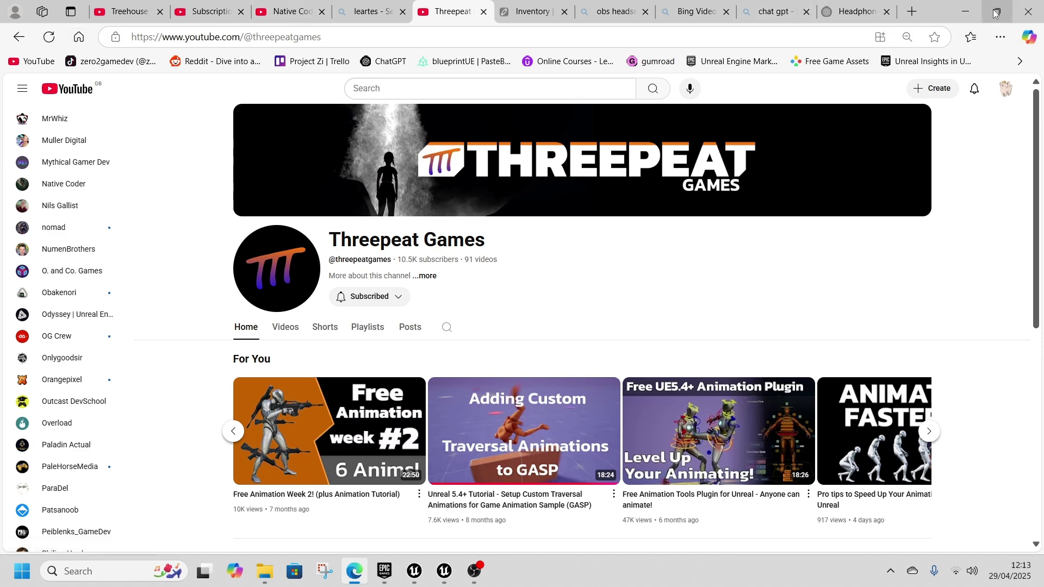
Step: Switch back to Unreal Editor and locate CHT_PoseSearchDatabases_Dense in the MotionMatchingData folder
{"action": "left_click", "coordinate": [966, 11]}
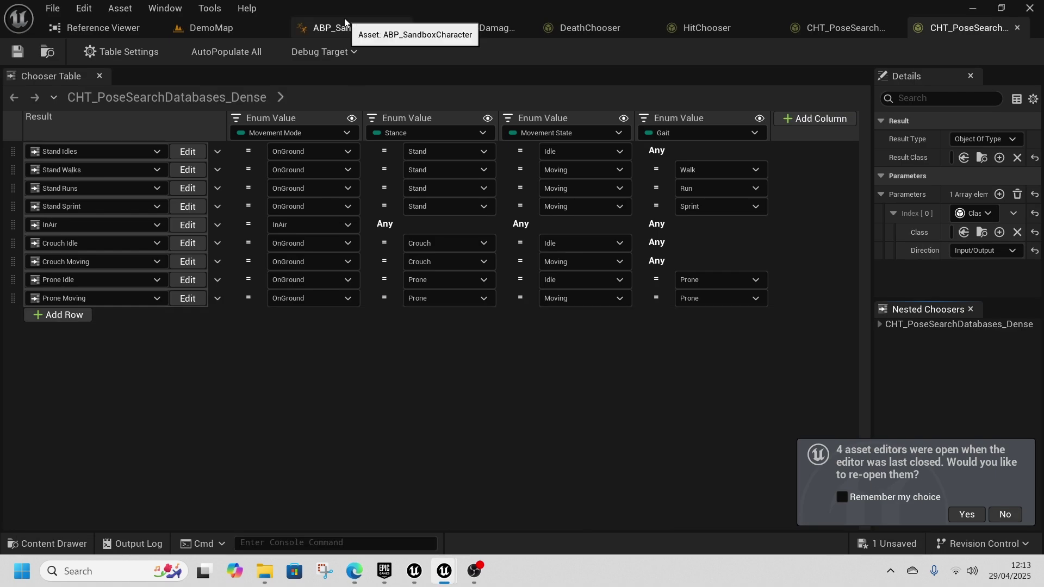
{"action": "left_click", "coordinate": [55, 544]}
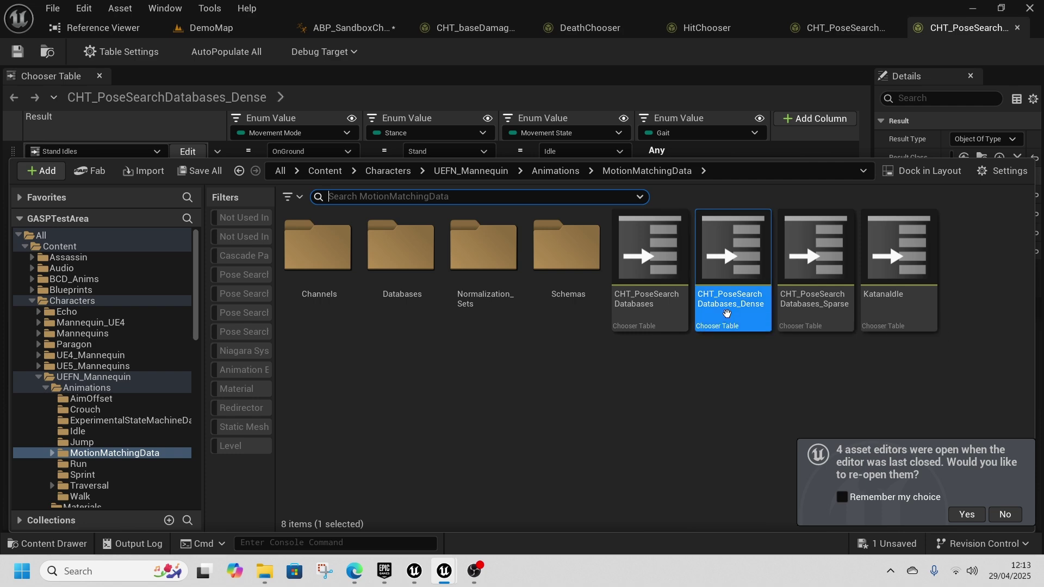
{"action": "left_click", "coordinate": [726, 313]}
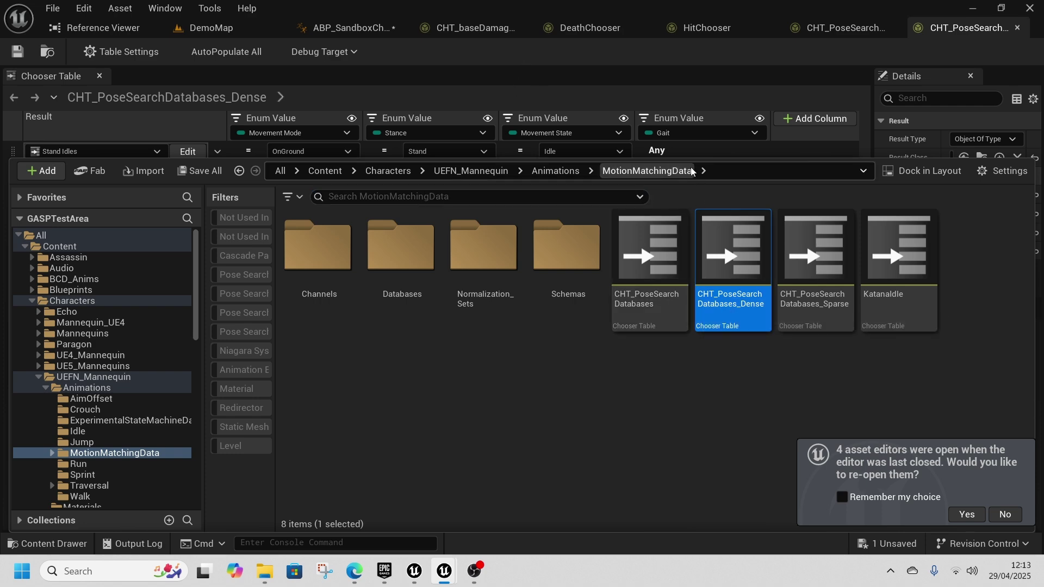
{"action": "left_click_drag", "start_coordinate": [691, 156], "coordinate": [666, 398]}
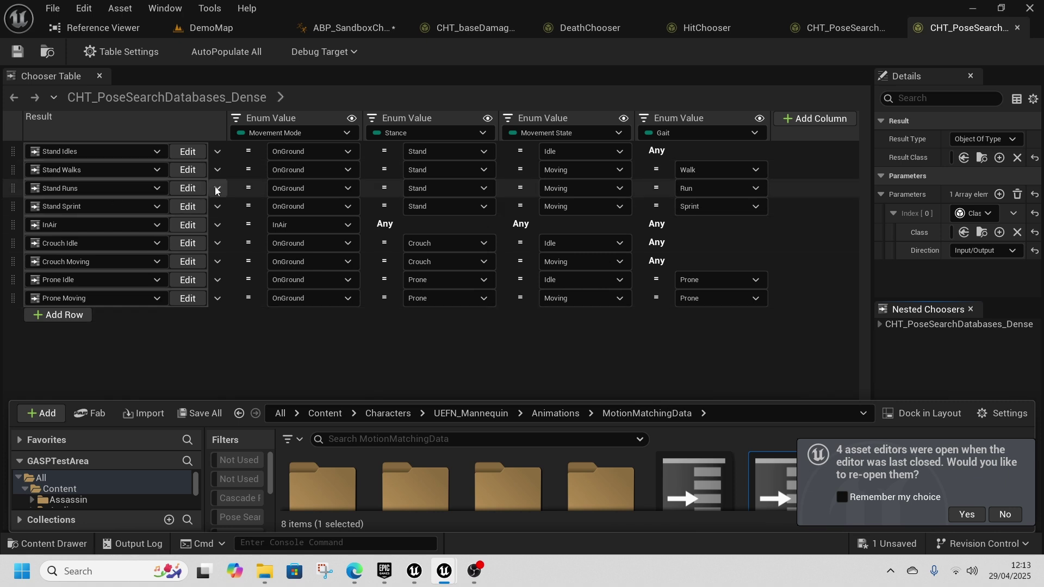
Step: Open the PSD_Dense_Stand_Run_Loops database through the Stand Runs and RunLoops nested choosers and preview M_Neutral_Run_Loop_B
{"action": "left_click", "coordinate": [195, 188]}
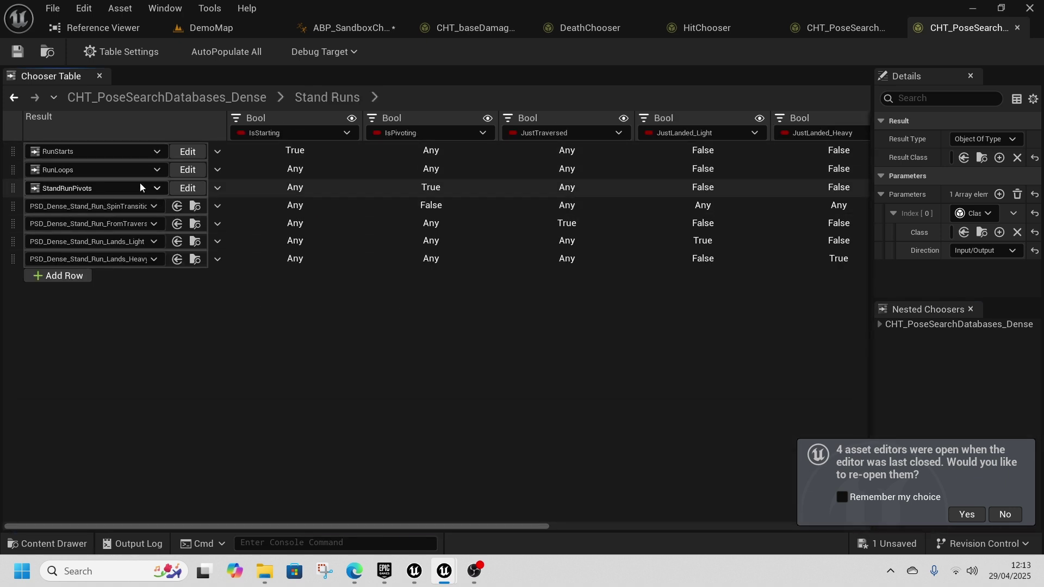
{"action": "left_click", "coordinate": [187, 170]}
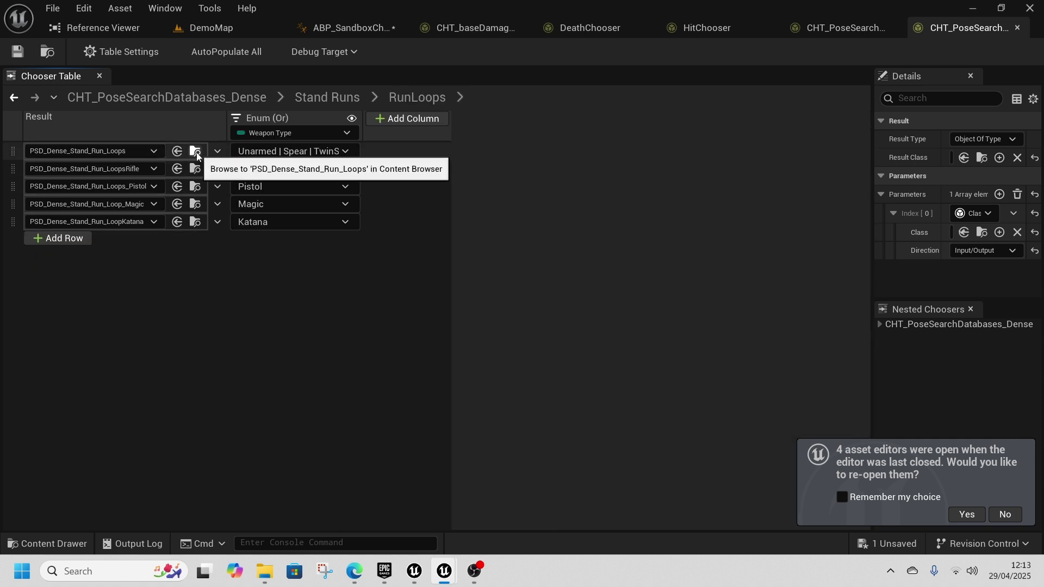
{"action": "left_click", "coordinate": [196, 151]}
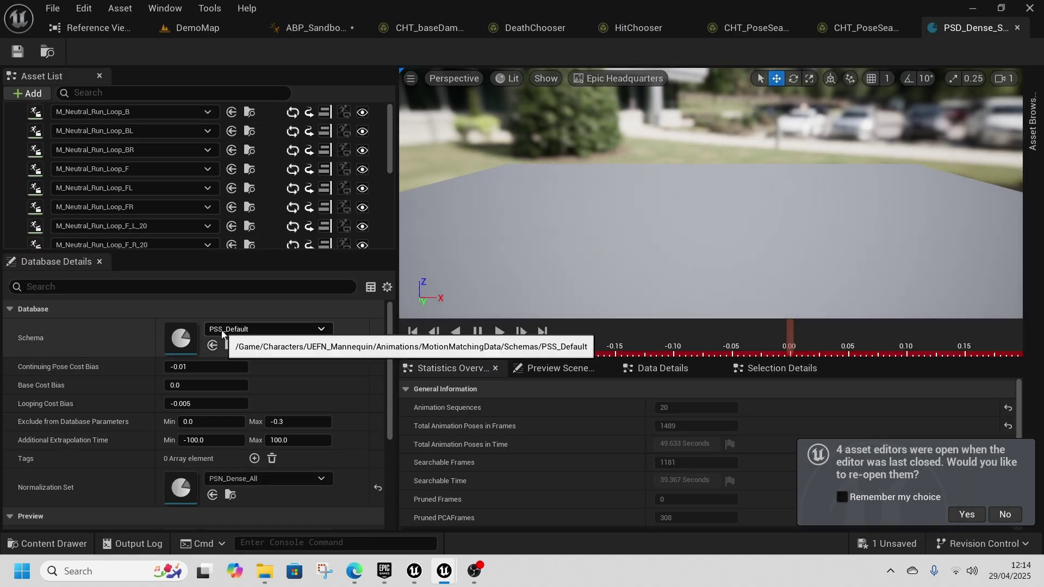
{"action": "left_click", "coordinate": [24, 113]}
{"action": "right_click_drag", "start_coordinate": [707, 218], "coordinate": [636, 220]}
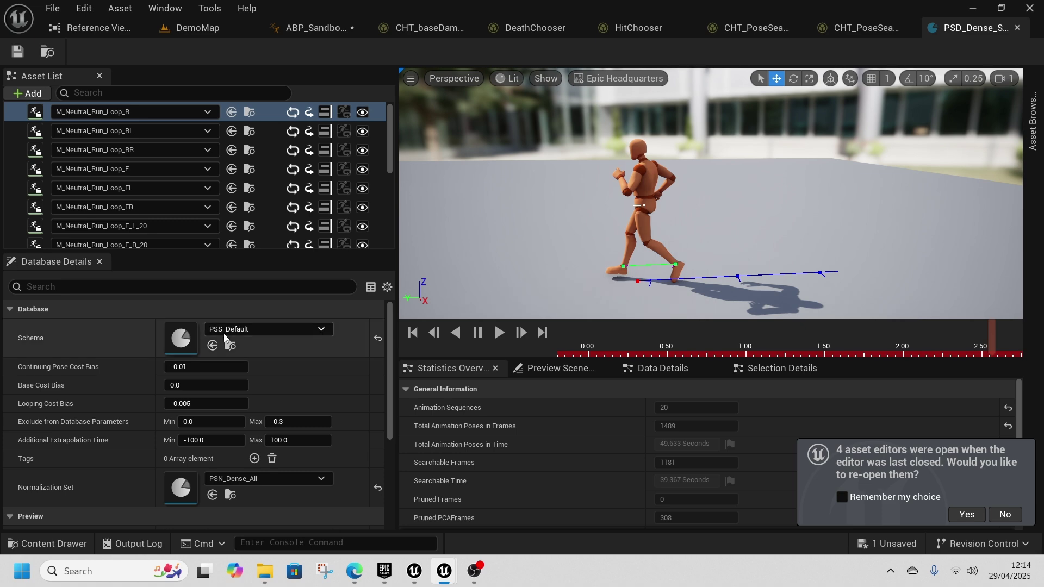
Step: Open the database's PSS_Default schema and examine its Data Preprocessor and Sample Rate settings
{"action": "left_click", "coordinate": [230, 346]}
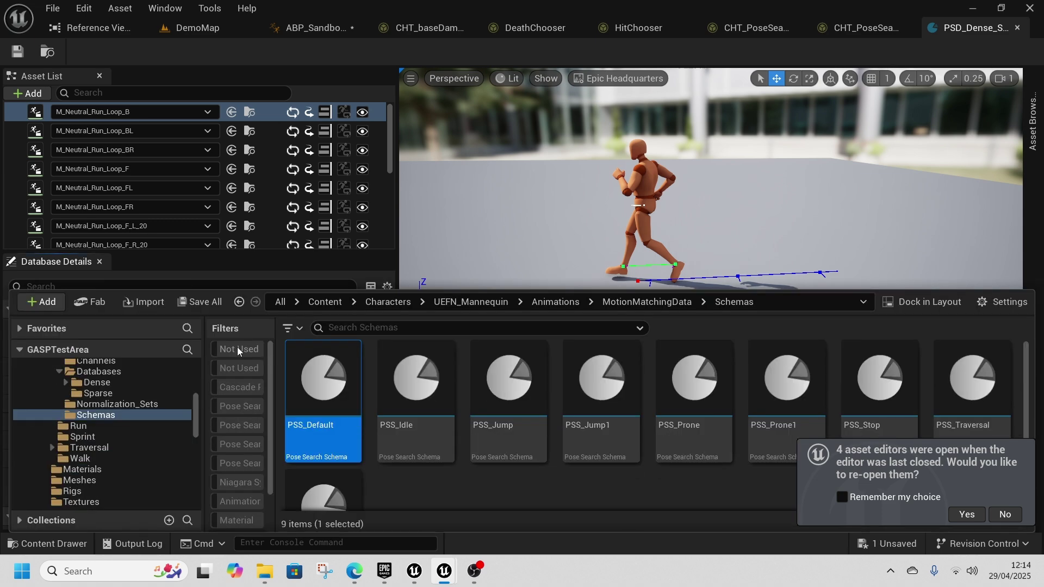
{"action": "double_click", "coordinate": [328, 440]}
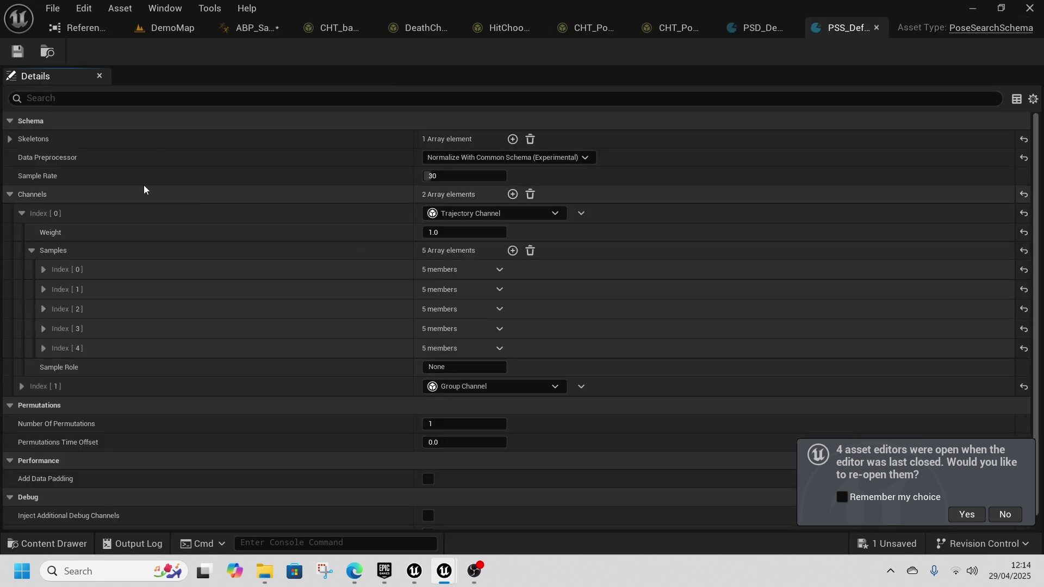
{"action": "mouse_move", "coordinate": [35, 162]}
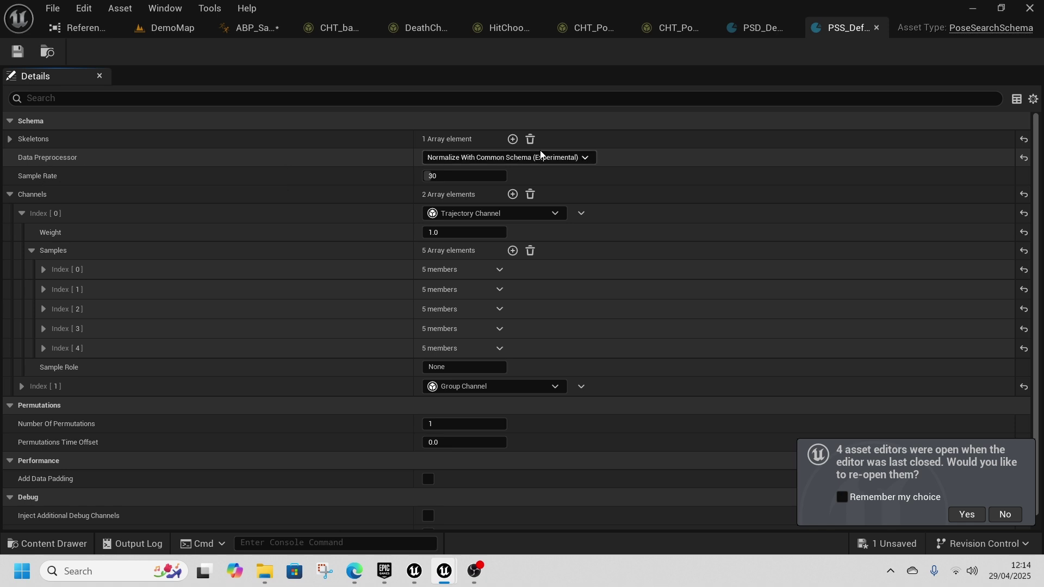
{"action": "mouse_move", "coordinate": [457, 162]}
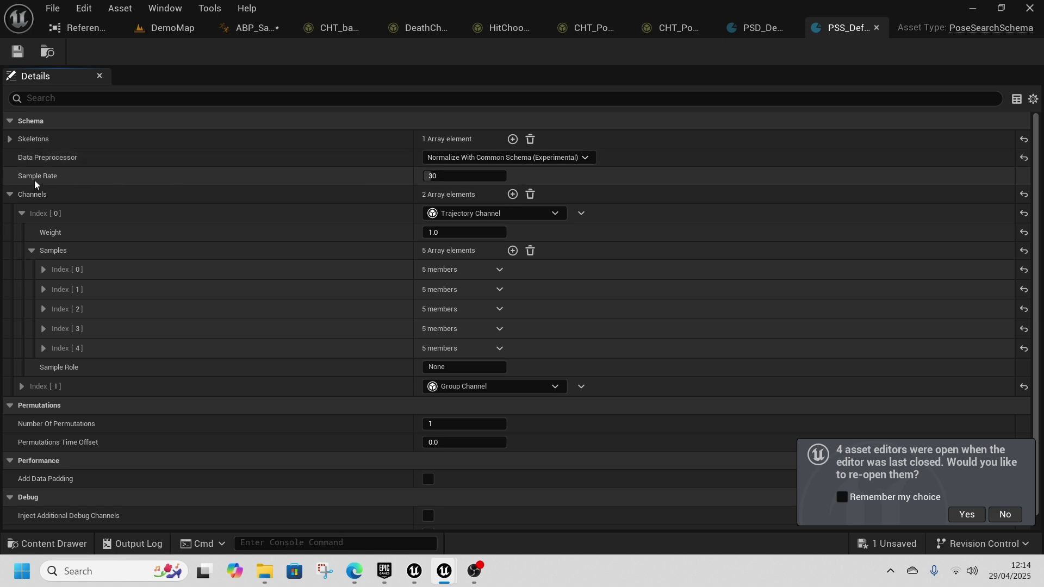
{"action": "mouse_move", "coordinate": [39, 179]}
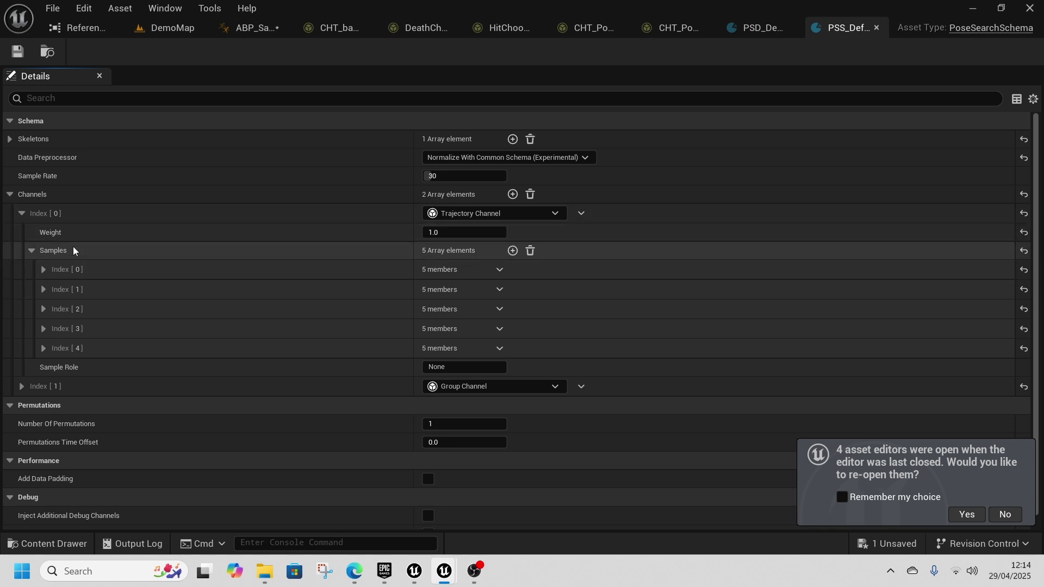
Step: Expand Trajectory Channel sample 0 and compare its debug color and offset with the run loop preview in the database
{"action": "left_click", "coordinate": [44, 269]}
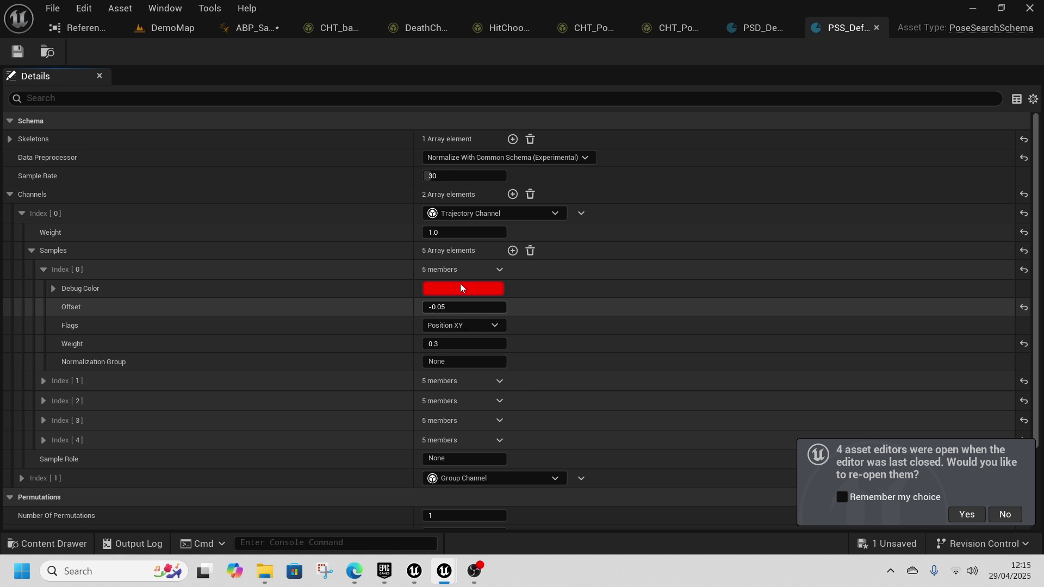
{"action": "left_click", "coordinate": [744, 30]}
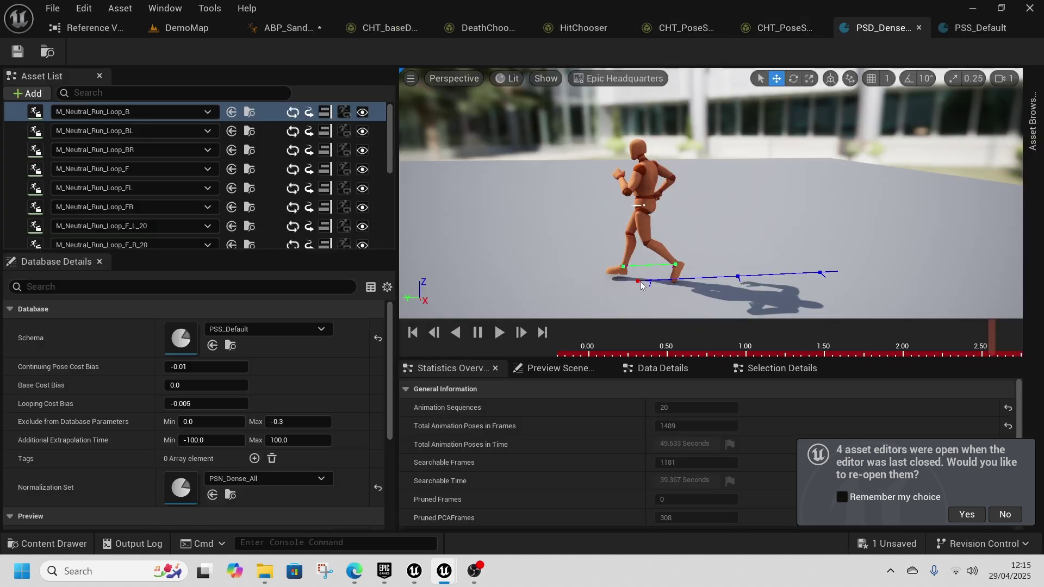
{"action": "left_click", "coordinate": [960, 29]}
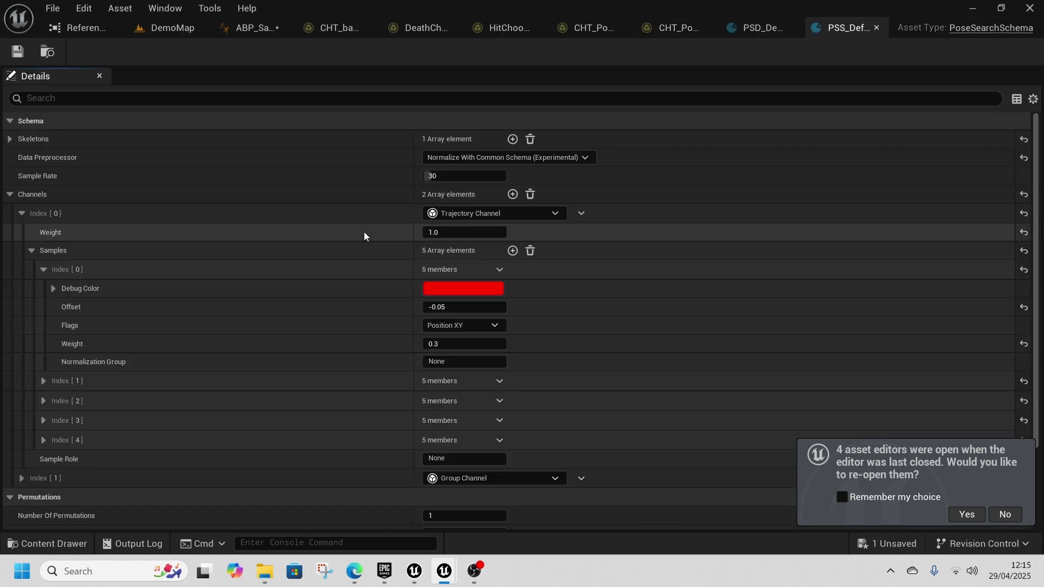
Step: Expand Trajectory Channel samples 1 to 4 and examine their offsets, flags and weights
{"action": "scroll", "coordinate": [44, 347], "scroll_direction": "down", "scroll_amount": 1}
{"action": "left_click", "coordinate": [45, 340]}
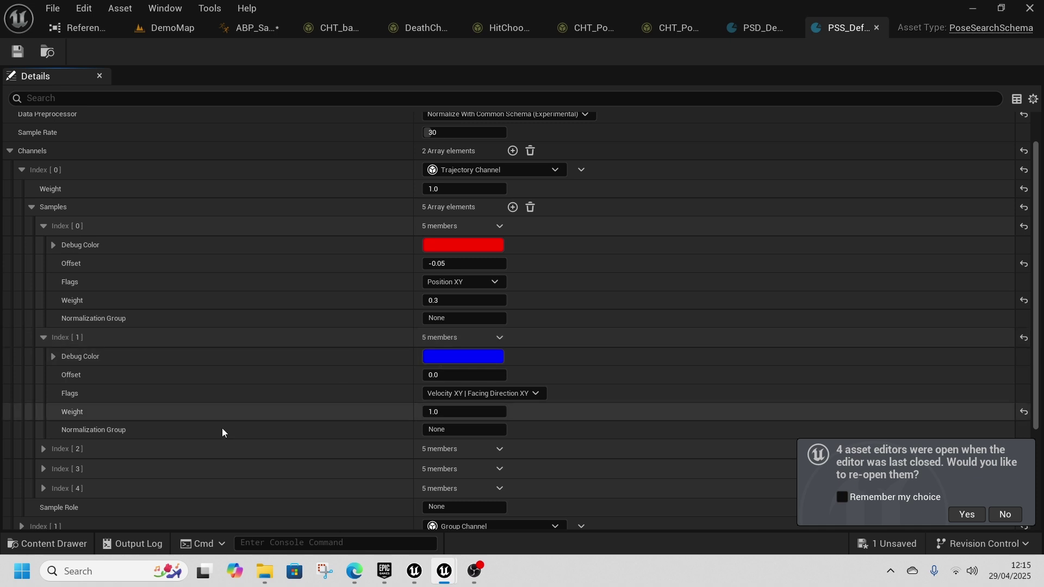
{"action": "left_click", "coordinate": [43, 449]}
{"action": "scroll", "coordinate": [52, 448], "scroll_direction": "down", "scroll_amount": 3}
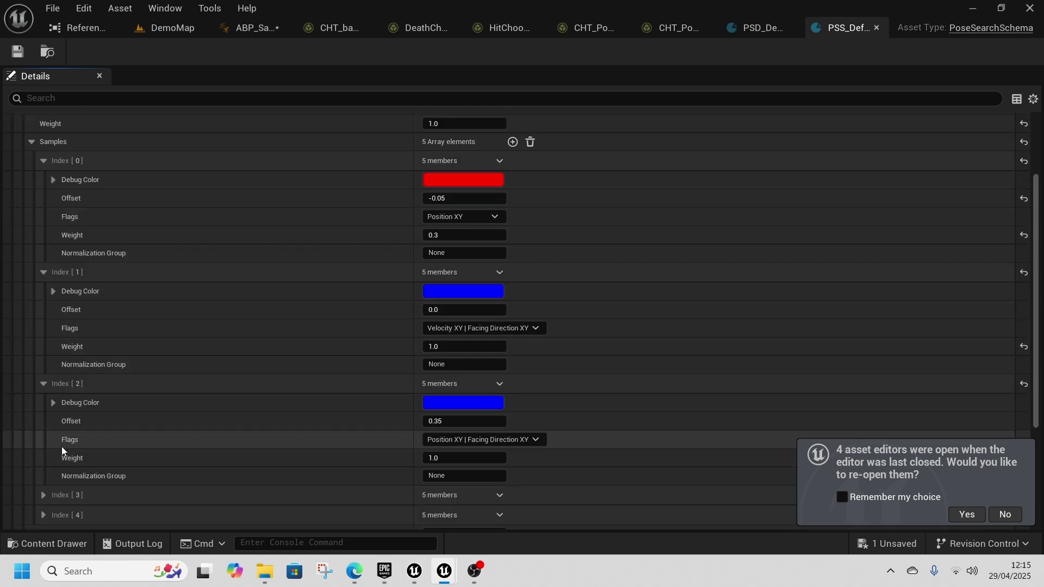
{"action": "left_click", "coordinate": [44, 497]}
{"action": "scroll", "coordinate": [65, 479], "scroll_direction": "down", "scroll_amount": 4}
{"action": "left_click", "coordinate": [46, 518]}
{"action": "scroll", "coordinate": [71, 495], "scroll_direction": "down", "scroll_amount": 3}
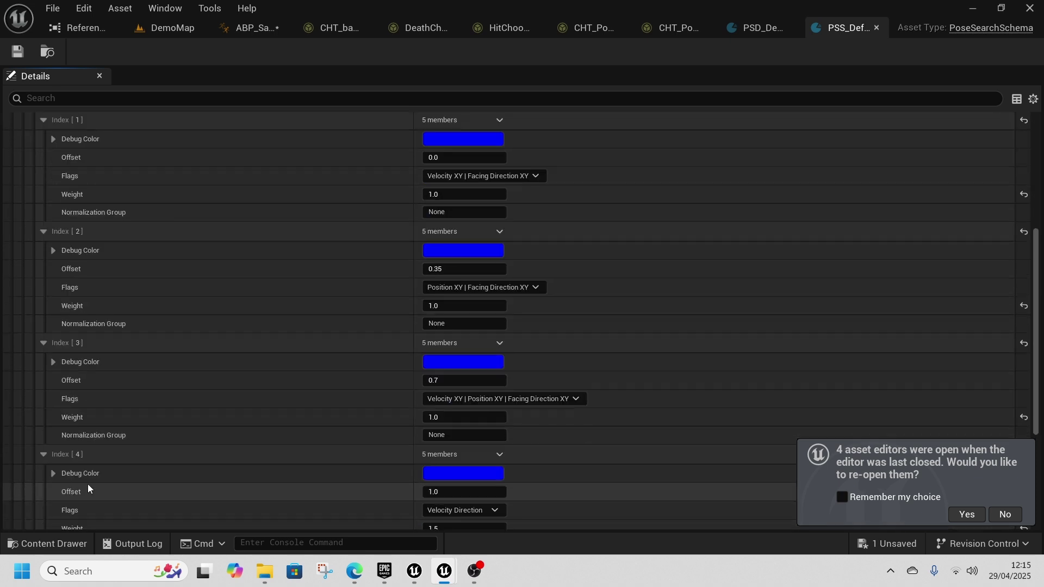
{"action": "scroll", "coordinate": [446, 323], "scroll_direction": "up", "scroll_amount": 3}
{"action": "scroll", "coordinate": [467, 317], "scroll_direction": "up", "scroll_amount": 1}
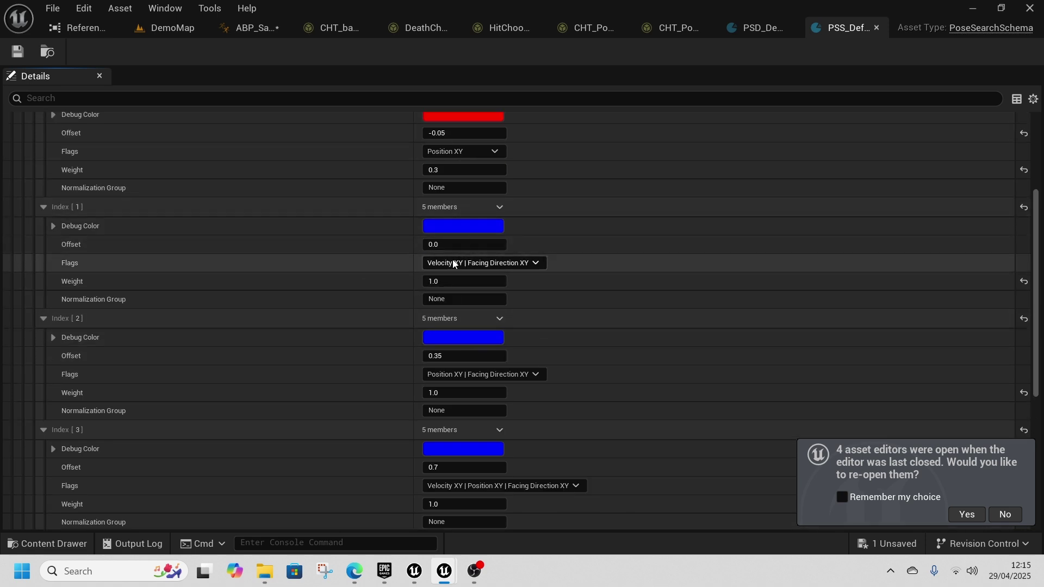
{"action": "scroll", "coordinate": [452, 380], "scroll_direction": "down", "scroll_amount": 6}
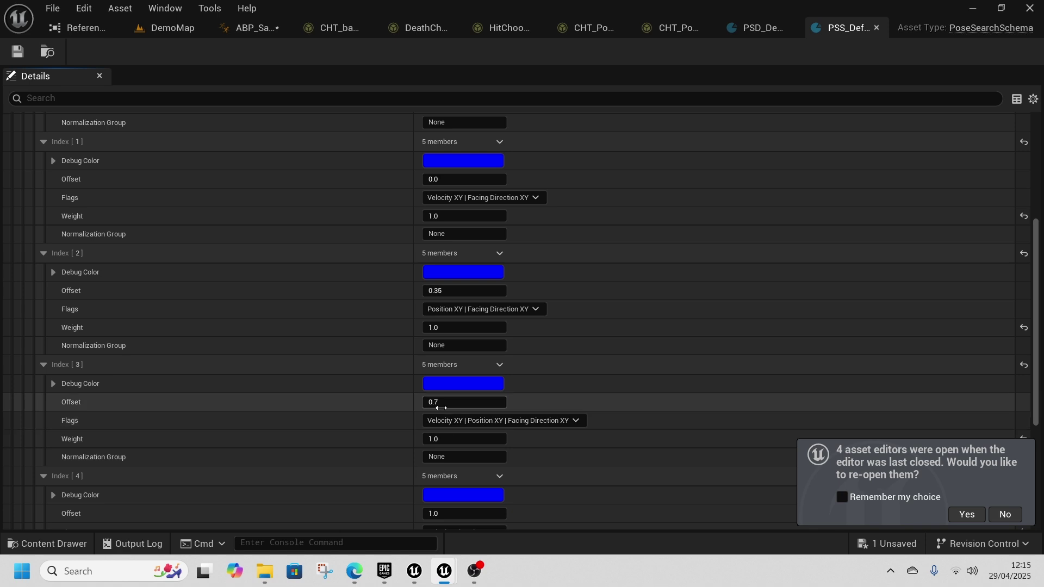
Step: Compare the schema's remaining trajectory samples with the trajectory points drawn in the database's M_Neutral_Run_Loop_B preview
{"action": "scroll", "coordinate": [462, 469], "scroll_direction": "down", "scroll_amount": 3}
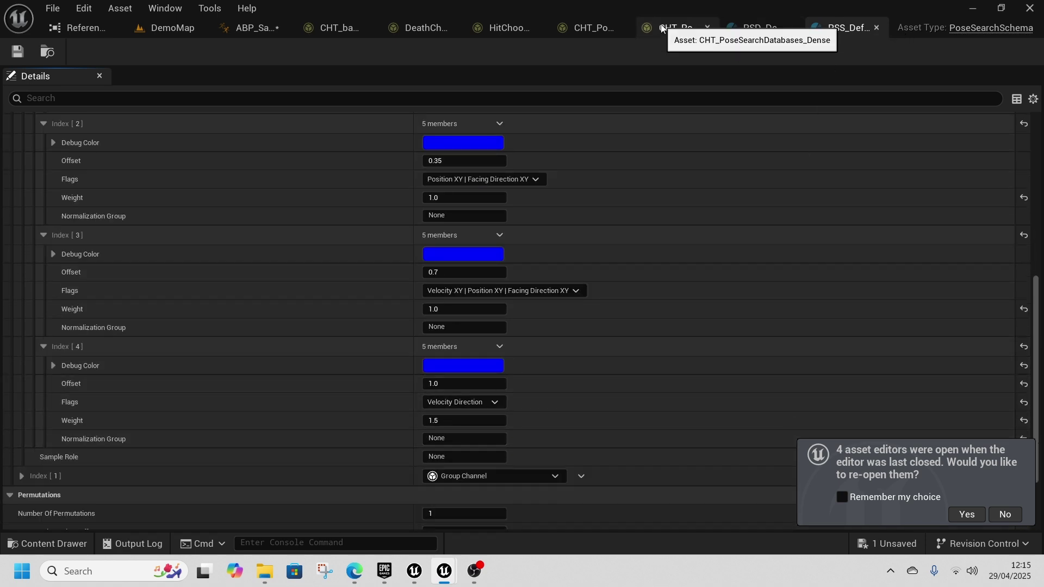
{"action": "left_click", "coordinate": [751, 29]}
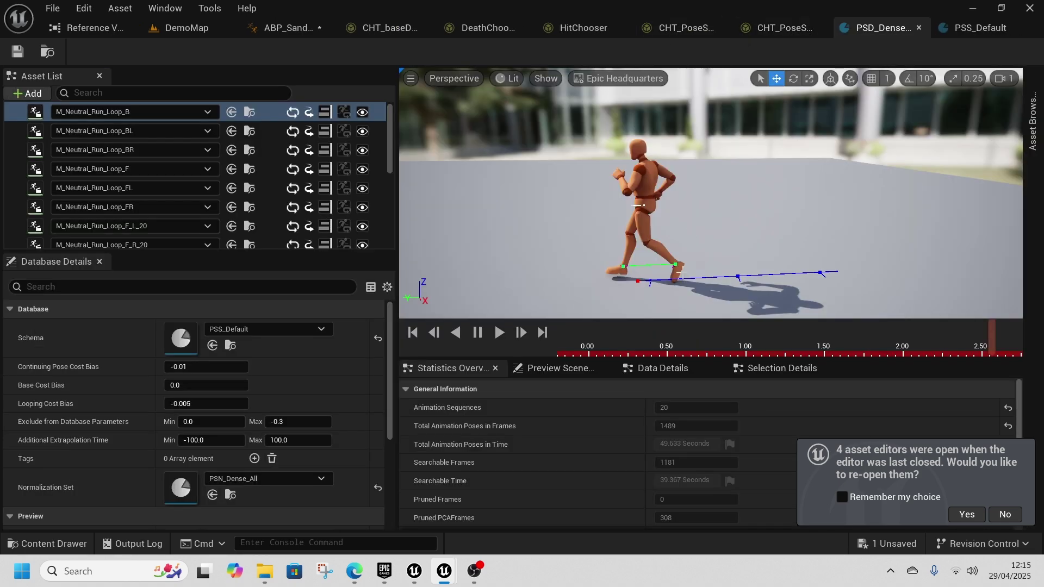
{"action": "right_click_drag", "start_coordinate": [612, 295], "coordinate": [617, 265]}
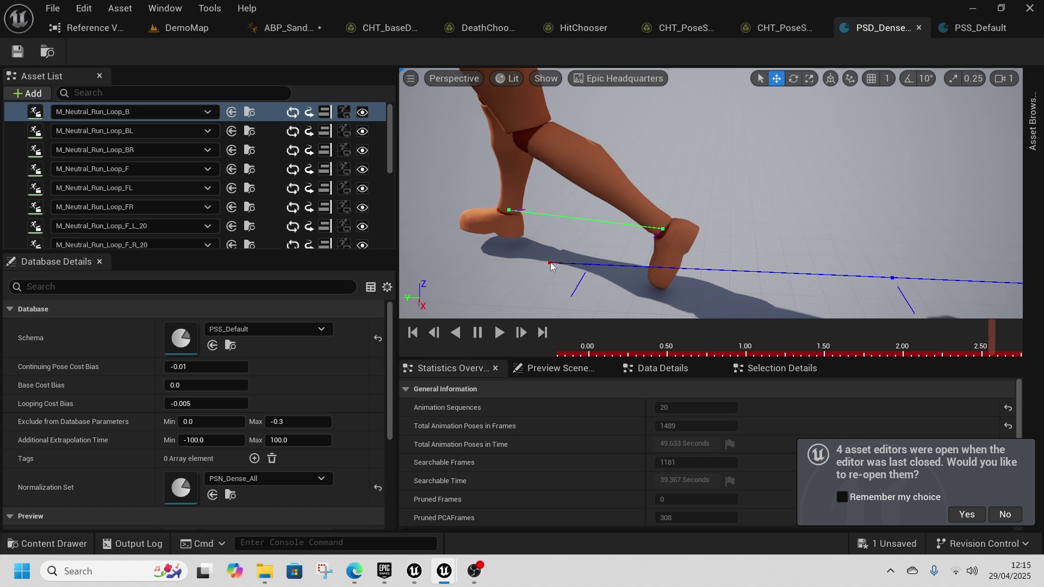
{"action": "scroll", "coordinate": [731, 279], "scroll_direction": "down", "scroll_amount": 5}
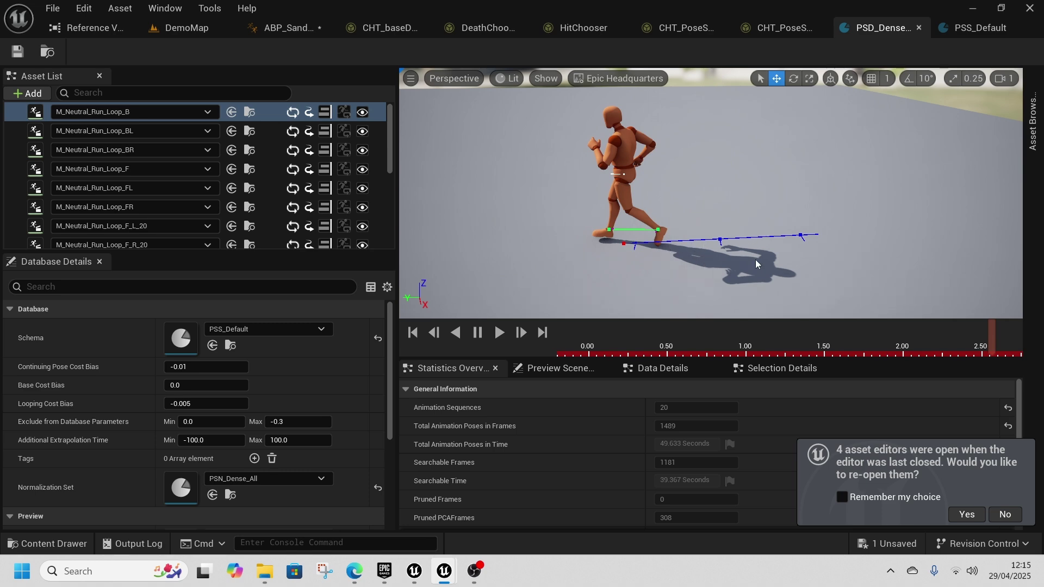
Step: Return to the PSS_Default schema, expand the Group Channel's sub channels, and examine the Position Channel's debug color and foot bones
{"action": "left_click", "coordinate": [970, 31]}
{"action": "scroll", "coordinate": [313, 206], "scroll_direction": "down", "scroll_amount": 3}
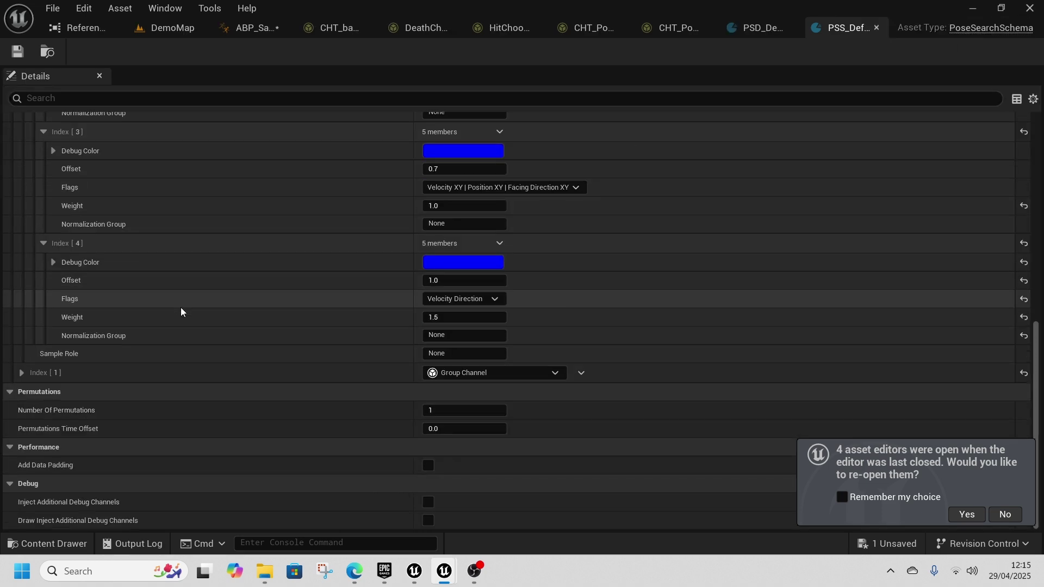
{"action": "left_click", "coordinate": [21, 373]}
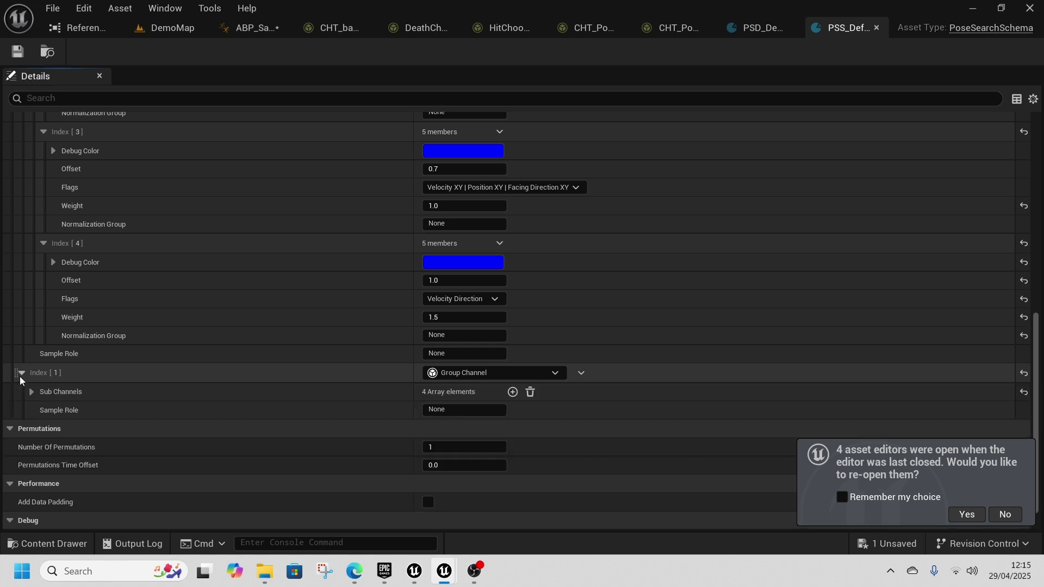
{"action": "scroll", "coordinate": [80, 391], "scroll_direction": "down", "scroll_amount": 1}
{"action": "left_click", "coordinate": [31, 356]}
{"action": "scroll", "coordinate": [165, 365], "scroll_direction": "down", "scroll_amount": 1}
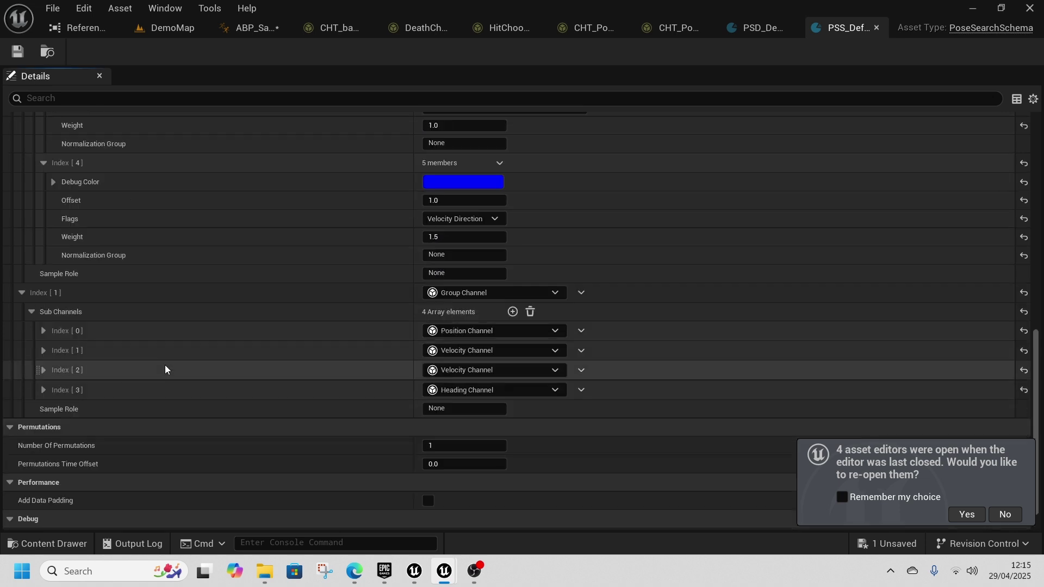
{"action": "left_click", "coordinate": [44, 331]}
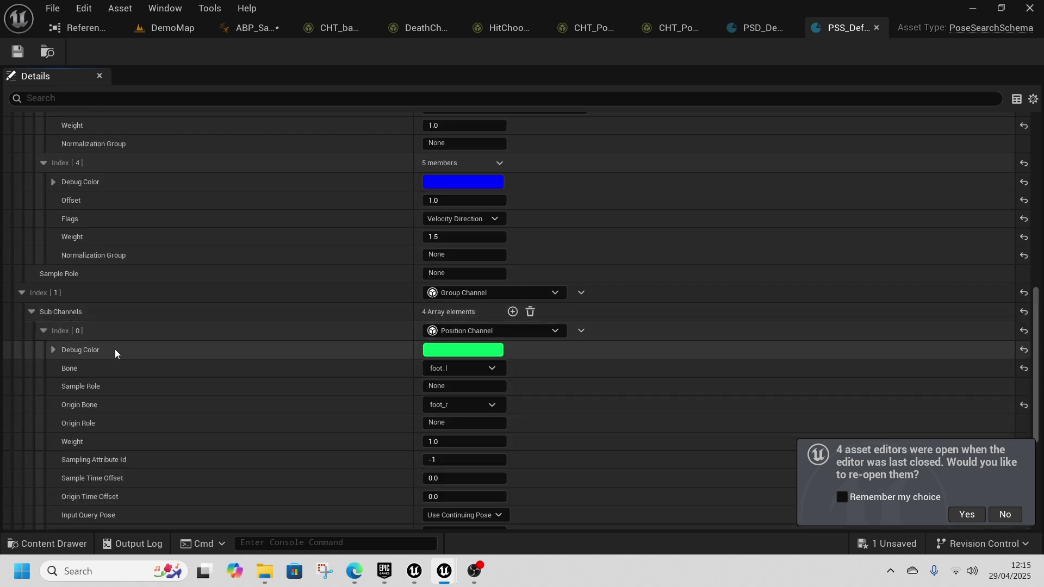
{"action": "scroll", "coordinate": [282, 327], "scroll_direction": "down", "scroll_amount": 2}
{"action": "scroll", "coordinate": [452, 324], "scroll_direction": "down", "scroll_amount": 2}
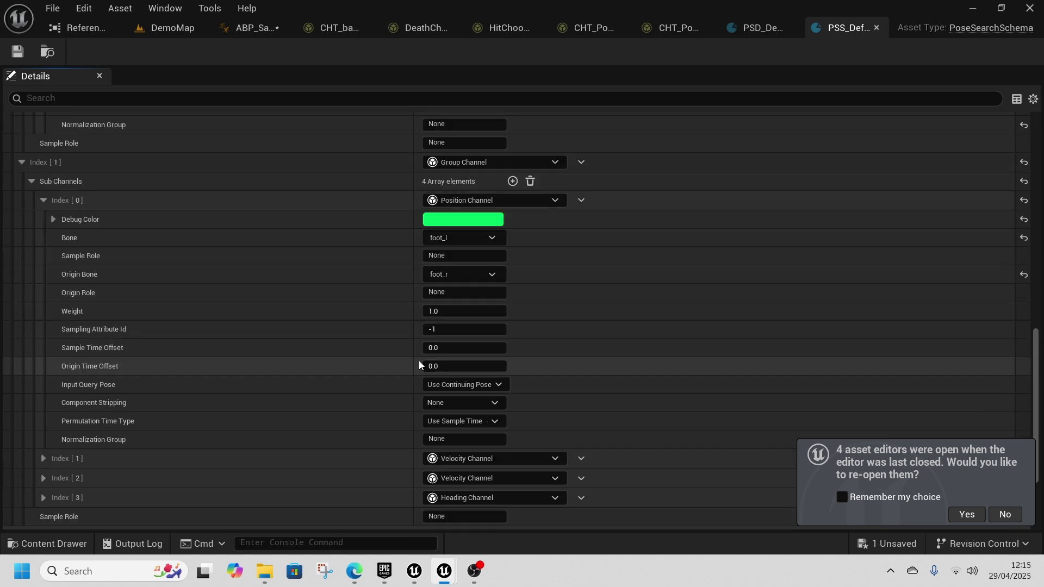
Step: Expand the two Velocity Channels and the Heading Channel and examine their debug colors, bones and weights
{"action": "left_click", "coordinate": [44, 415]}
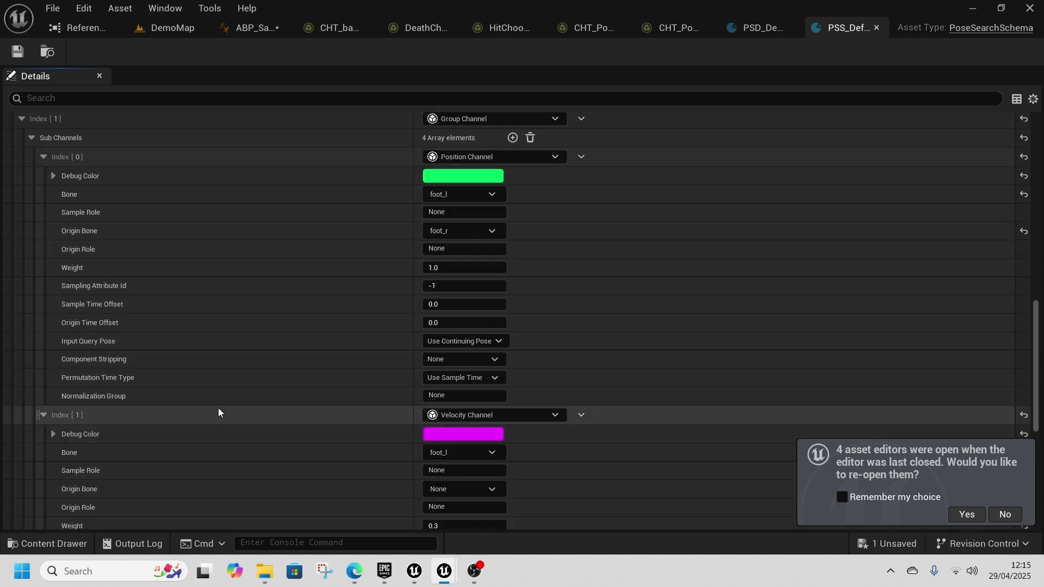
{"action": "scroll", "coordinate": [218, 408], "scroll_direction": "down", "scroll_amount": 2}
{"action": "scroll", "coordinate": [465, 316], "scroll_direction": "down", "scroll_amount": 2}
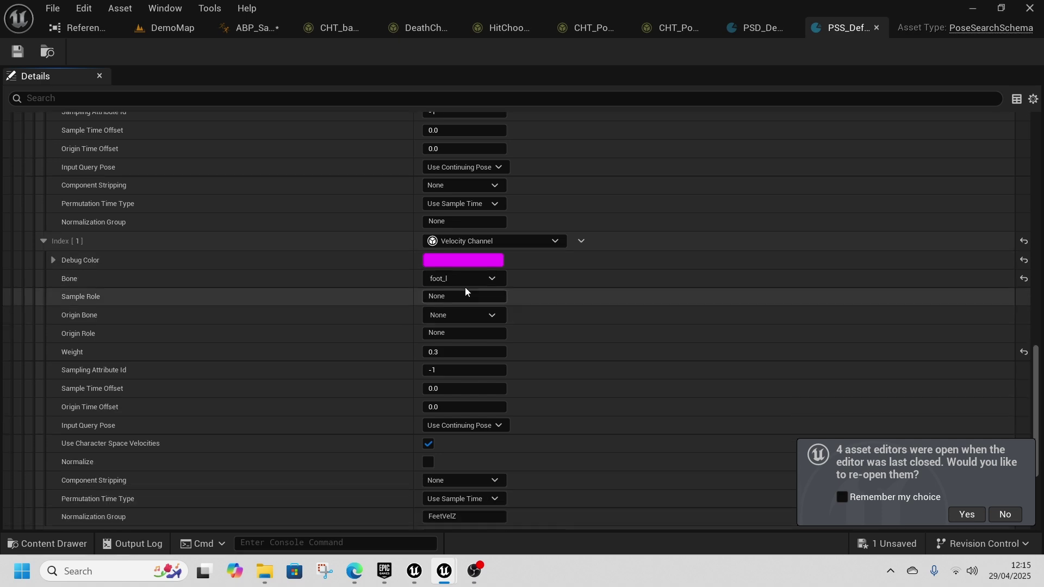
{"action": "scroll", "coordinate": [109, 446], "scroll_direction": "down", "scroll_amount": 2}
{"action": "left_click", "coordinate": [43, 454]}
{"action": "scroll", "coordinate": [326, 429], "scroll_direction": "down", "scroll_amount": 2}
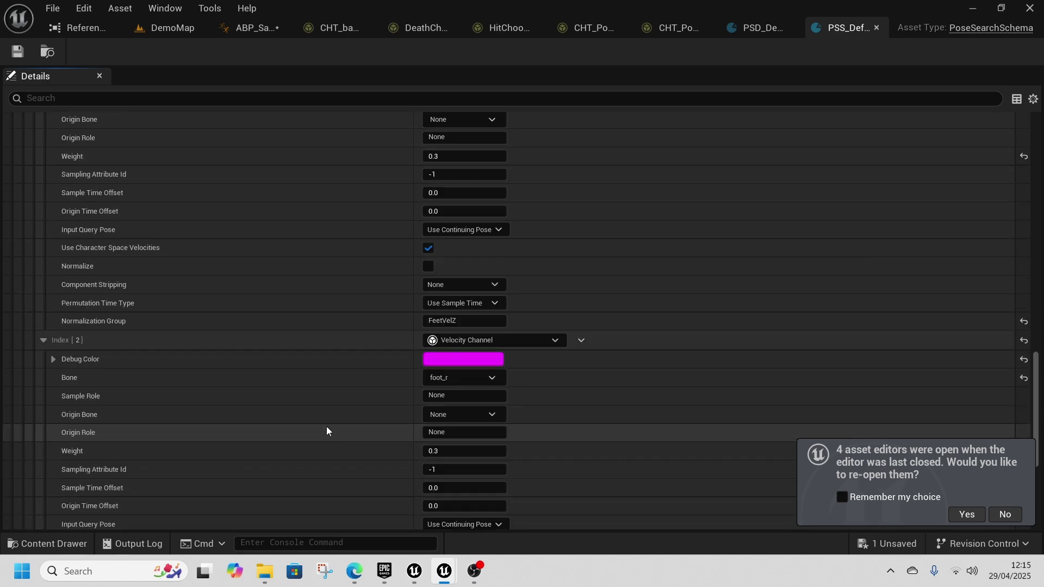
{"action": "scroll", "coordinate": [197, 470], "scroll_direction": "down", "scroll_amount": 3}
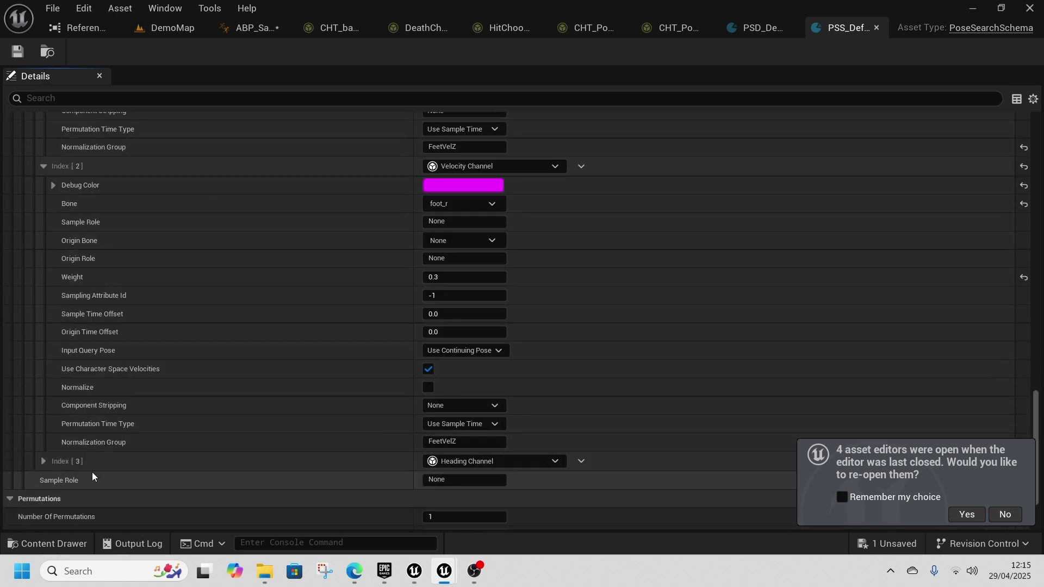
{"action": "left_click", "coordinate": [44, 462]}
{"action": "scroll", "coordinate": [473, 420], "scroll_direction": "down", "scroll_amount": 2}
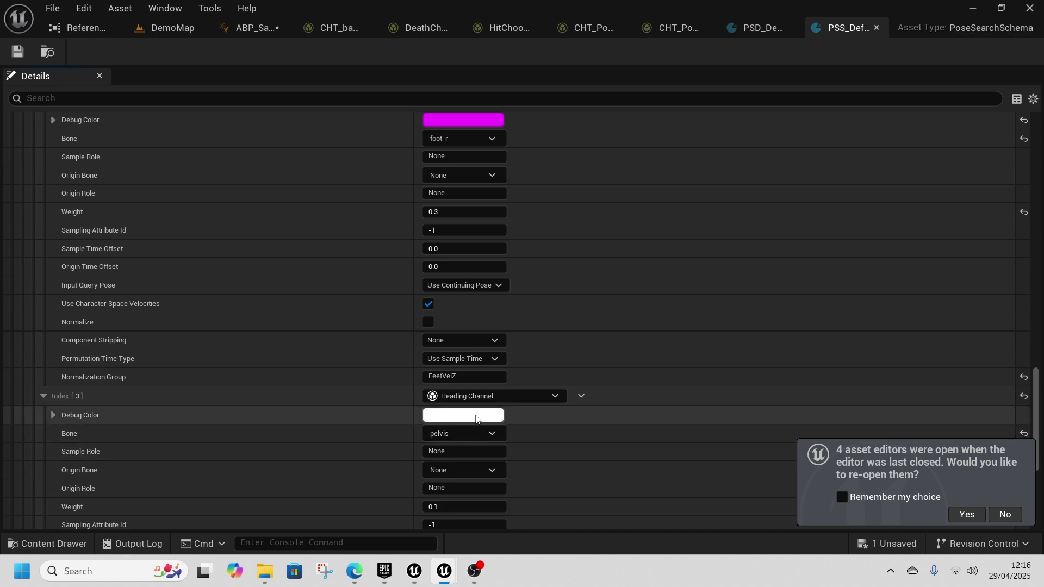
Step: Inspect the pelvis, foot and trajectory debug lines on the database's run loop preview while scrubbing it back to about 0.45 seconds
{"action": "left_click", "coordinate": [757, 29]}
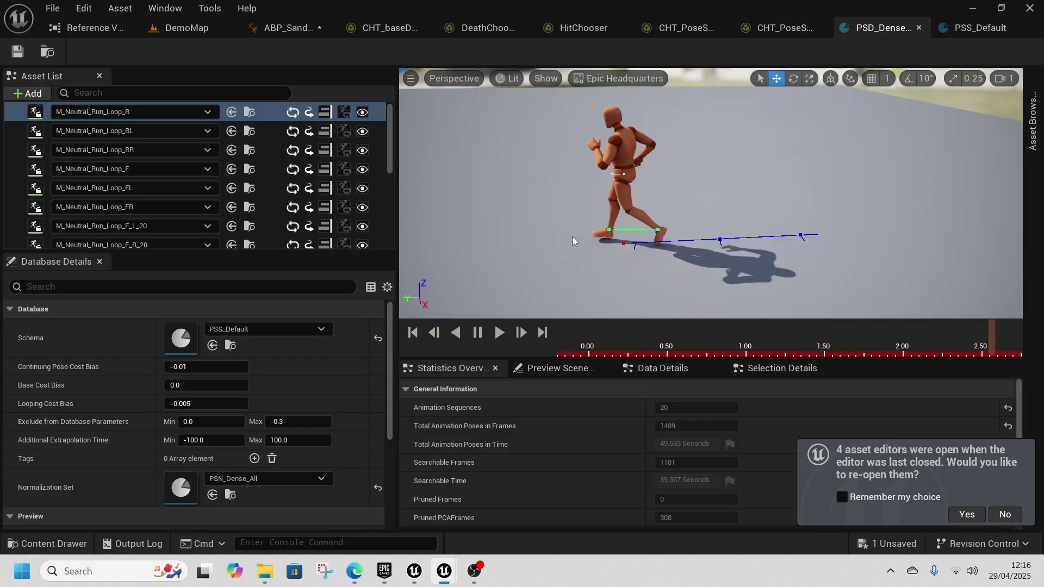
{"action": "scroll", "coordinate": [617, 178], "scroll_direction": "up", "scroll_amount": 3}
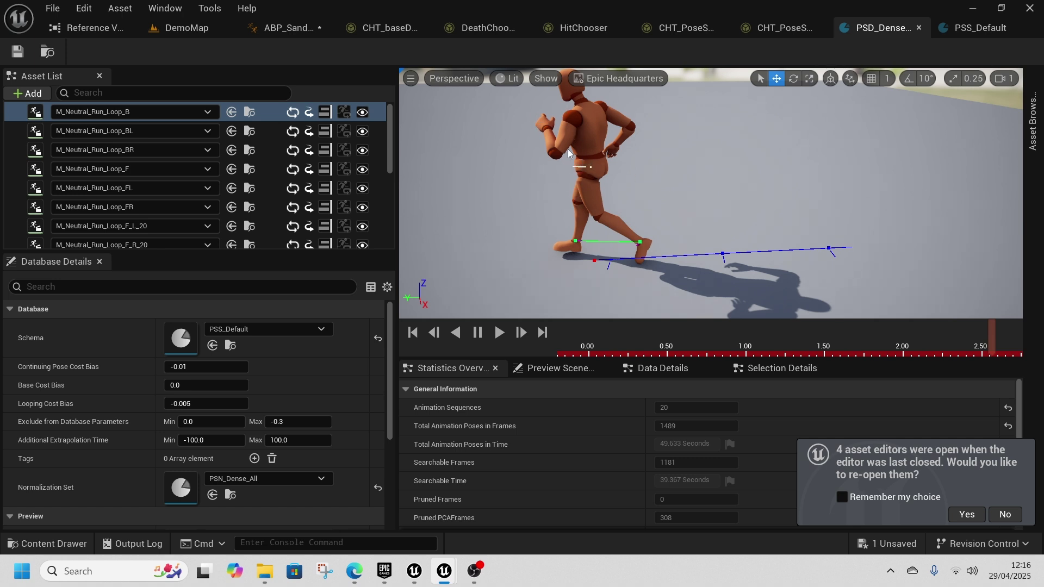
{"action": "scroll", "coordinate": [565, 175], "scroll_direction": "up", "scroll_amount": 3}
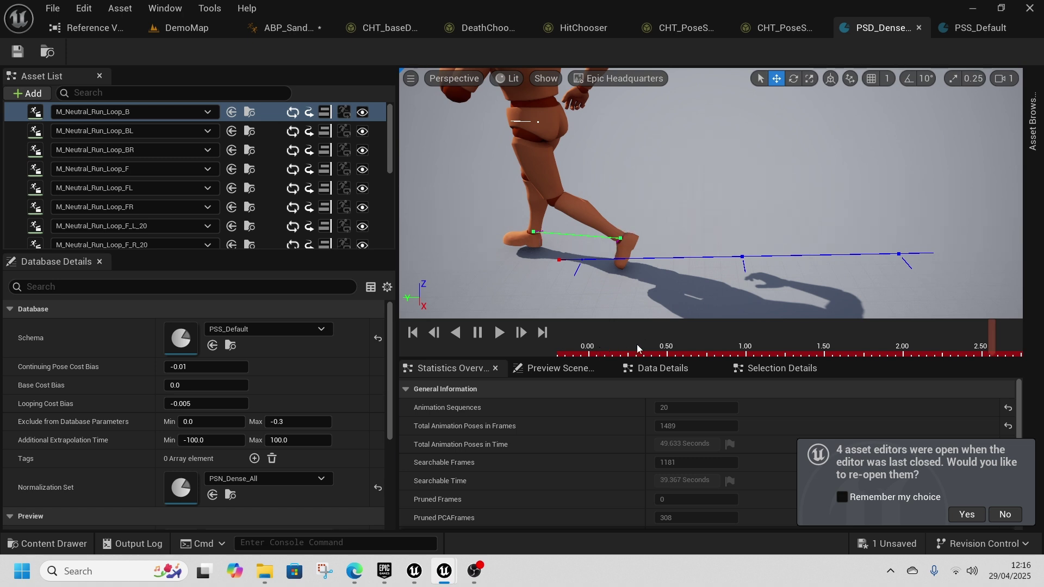
{"action": "left_click_drag", "start_coordinate": [998, 341], "coordinate": [933, 338]}
{"action": "right_click_drag", "start_coordinate": [718, 285], "coordinate": [664, 286]}
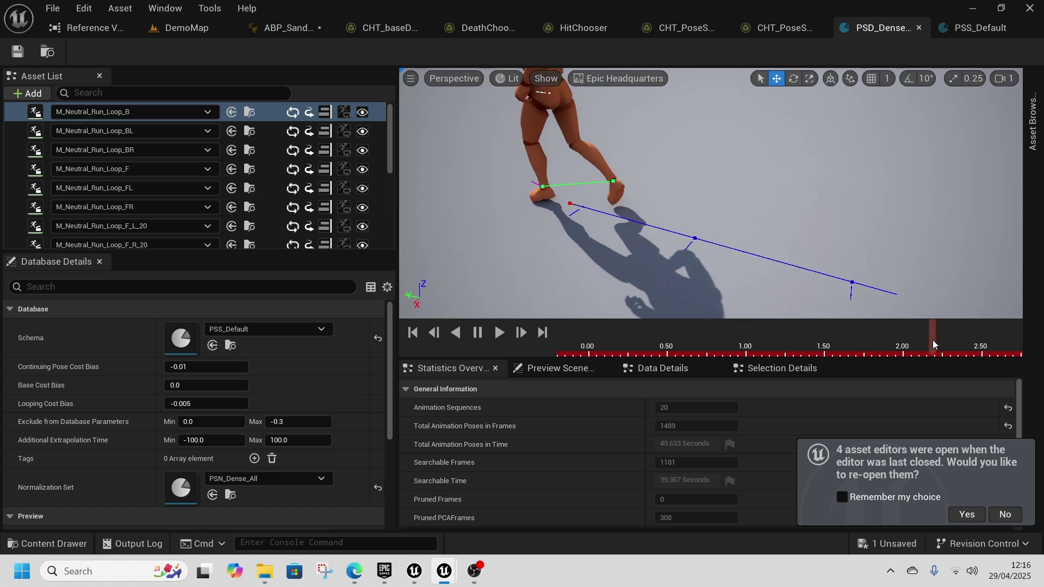
{"action": "left_click_drag", "start_coordinate": [932, 341], "coordinate": [799, 332]}
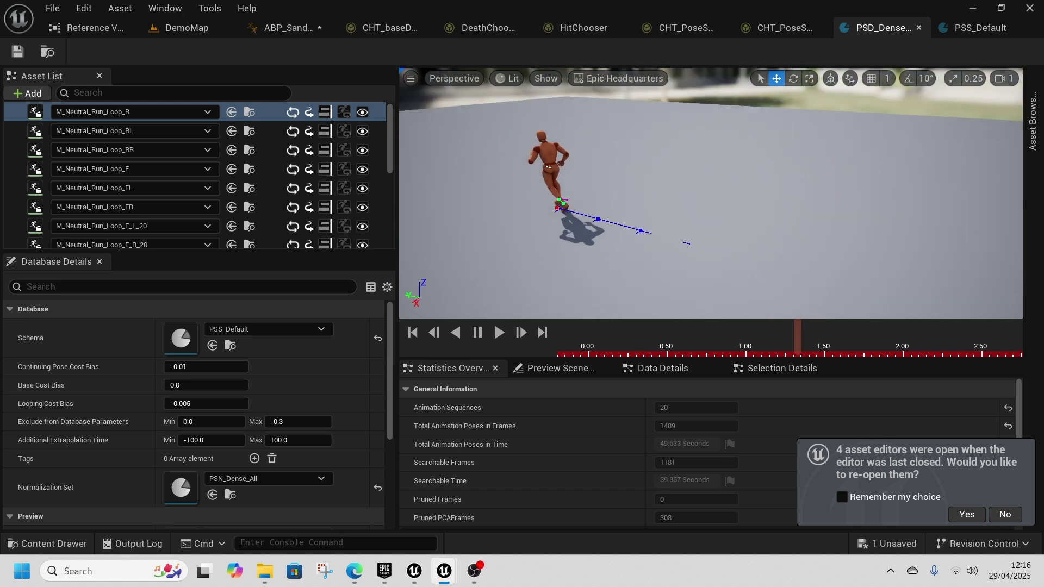
{"action": "right_click_drag", "start_coordinate": [536, 207], "coordinate": [529, 191]}
{"action": "left_click_drag", "start_coordinate": [821, 339], "coordinate": [658, 355]}
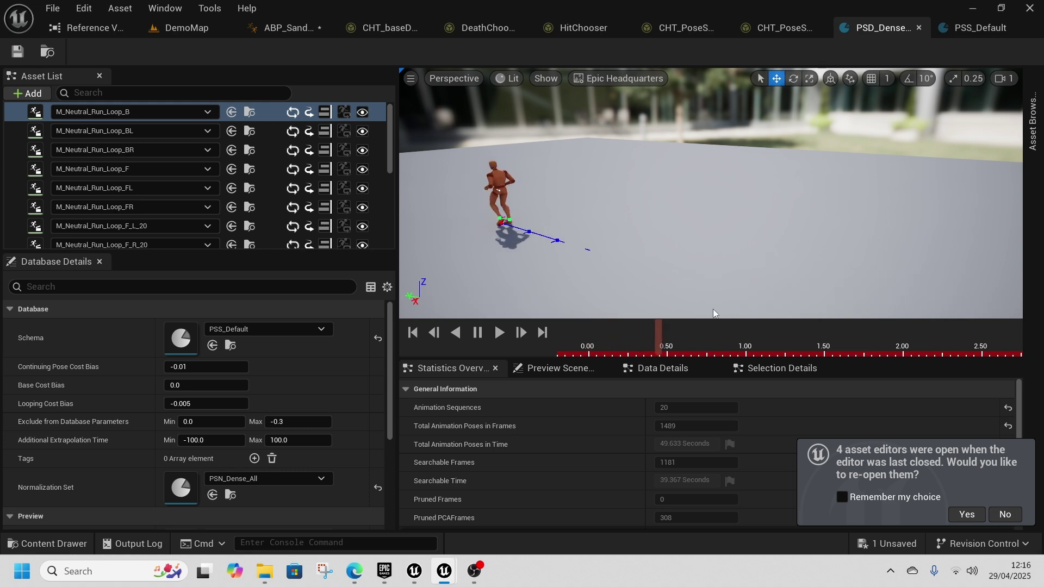
Step: Review the weights of the trajectory samples and the Position, Velocity and Heading channels in the PSS_Default schema
{"action": "left_click", "coordinate": [974, 27]}
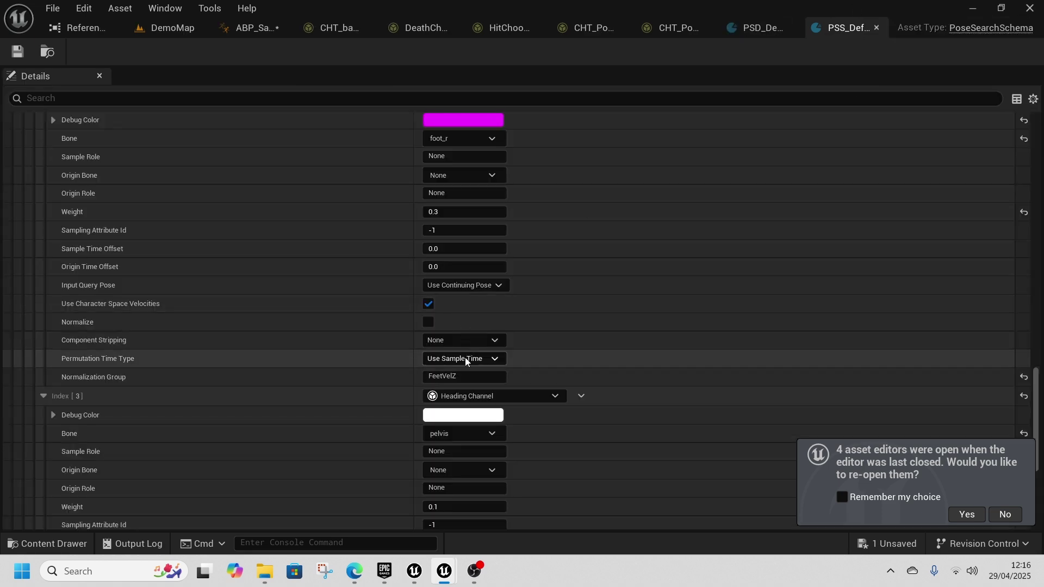
{"action": "scroll", "coordinate": [513, 355], "scroll_direction": "up", "scroll_amount": 2}
{"action": "scroll", "coordinate": [321, 330], "scroll_direction": "up", "scroll_amount": 1}
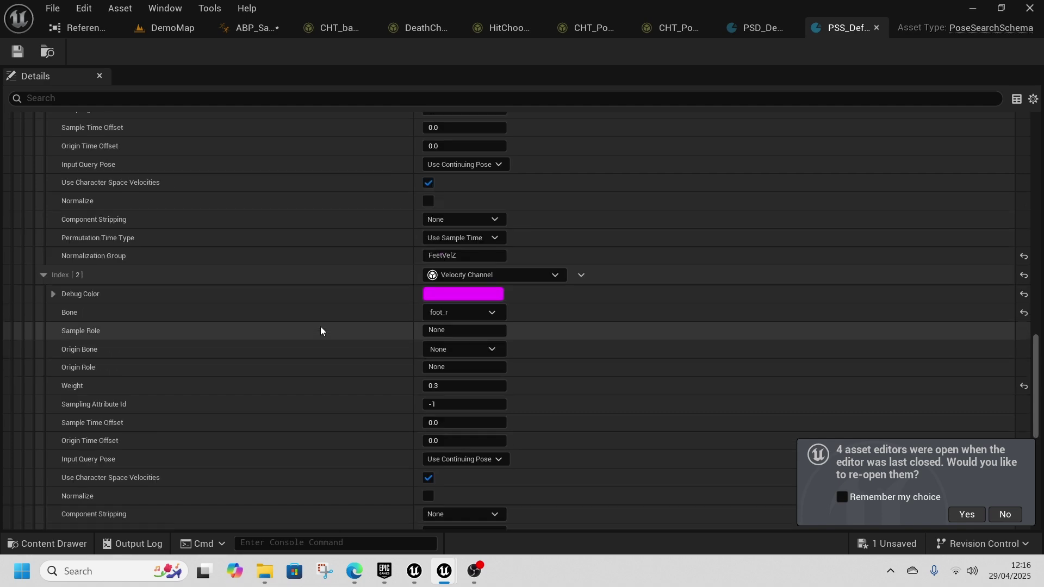
{"action": "scroll", "coordinate": [381, 327], "scroll_direction": "up", "scroll_amount": 2}
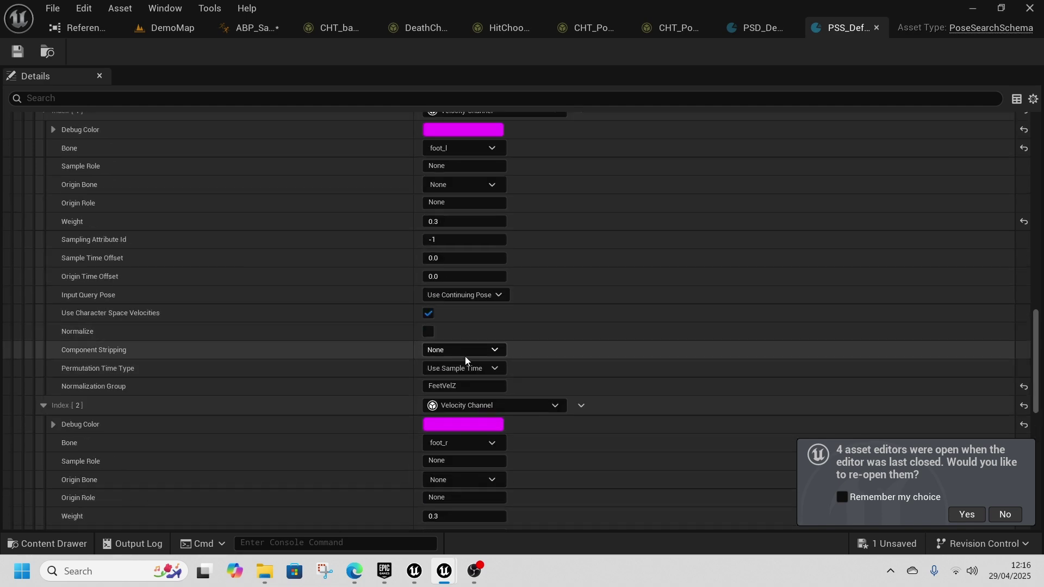
{"action": "scroll", "coordinate": [387, 340], "scroll_direction": "up", "scroll_amount": 2}
{"action": "scroll", "coordinate": [387, 343], "scroll_direction": "up", "scroll_amount": 5}
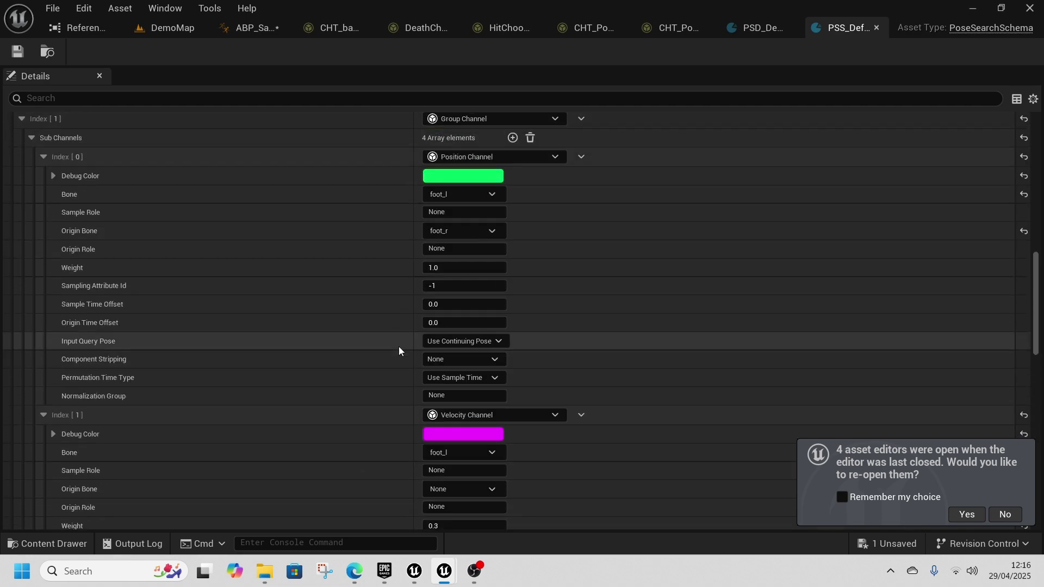
{"action": "scroll", "coordinate": [399, 351], "scroll_direction": "up", "scroll_amount": 3}
{"action": "scroll", "coordinate": [340, 396], "scroll_direction": "down", "scroll_amount": 4}
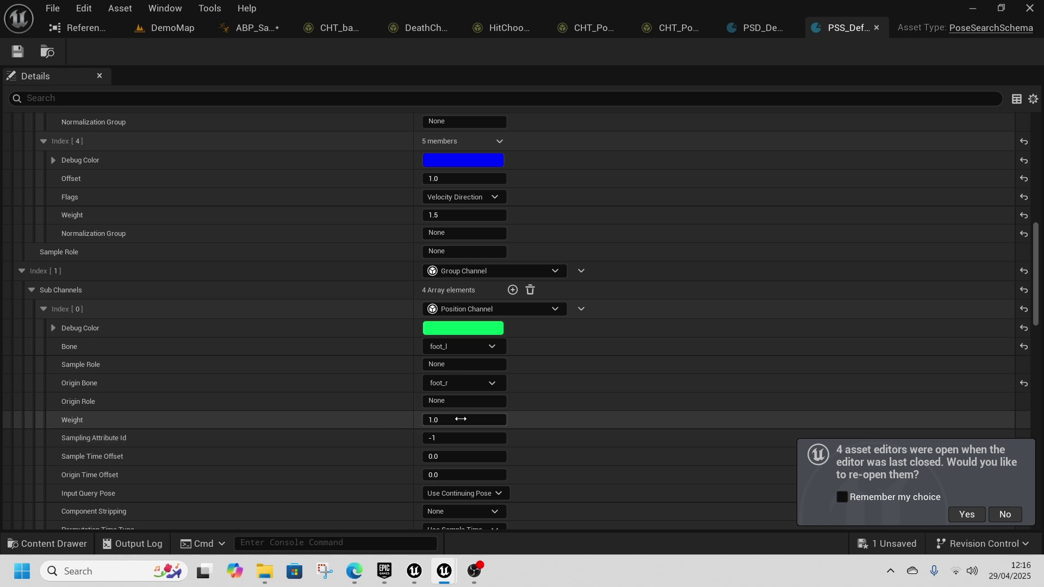
{"action": "scroll", "coordinate": [458, 419], "scroll_direction": "down", "scroll_amount": 5}
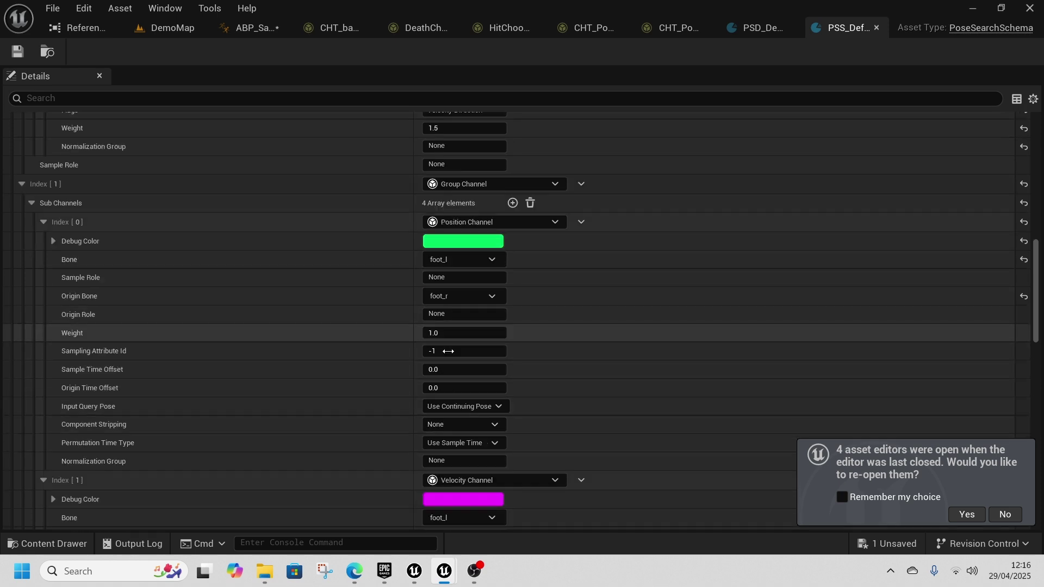
{"action": "scroll", "coordinate": [346, 451], "scroll_direction": "down", "scroll_amount": 7}
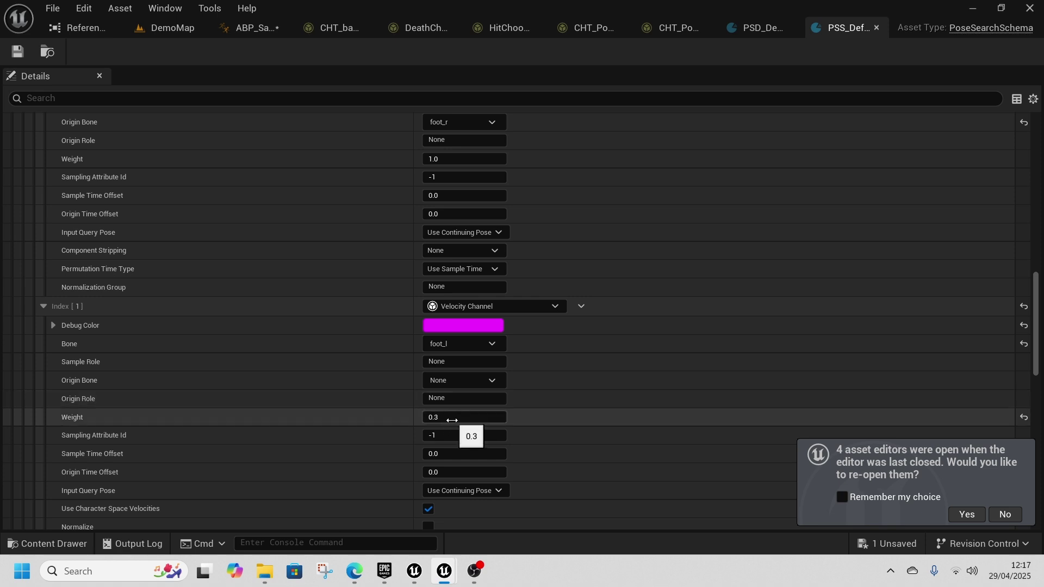
{"action": "scroll", "coordinate": [457, 418], "scroll_direction": "down", "scroll_amount": 9}
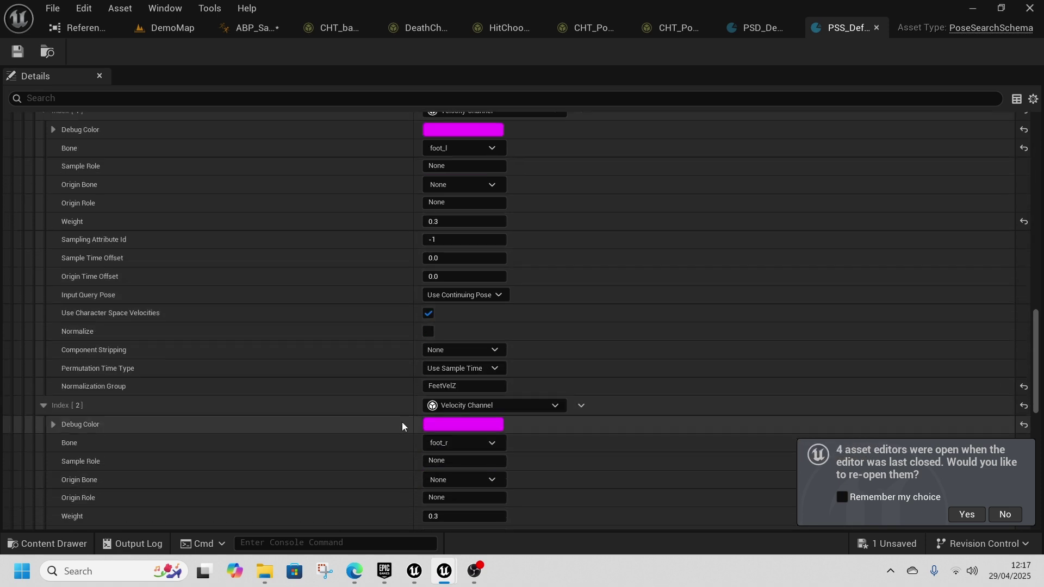
{"action": "scroll", "coordinate": [402, 426], "scroll_direction": "down", "scroll_amount": 7}
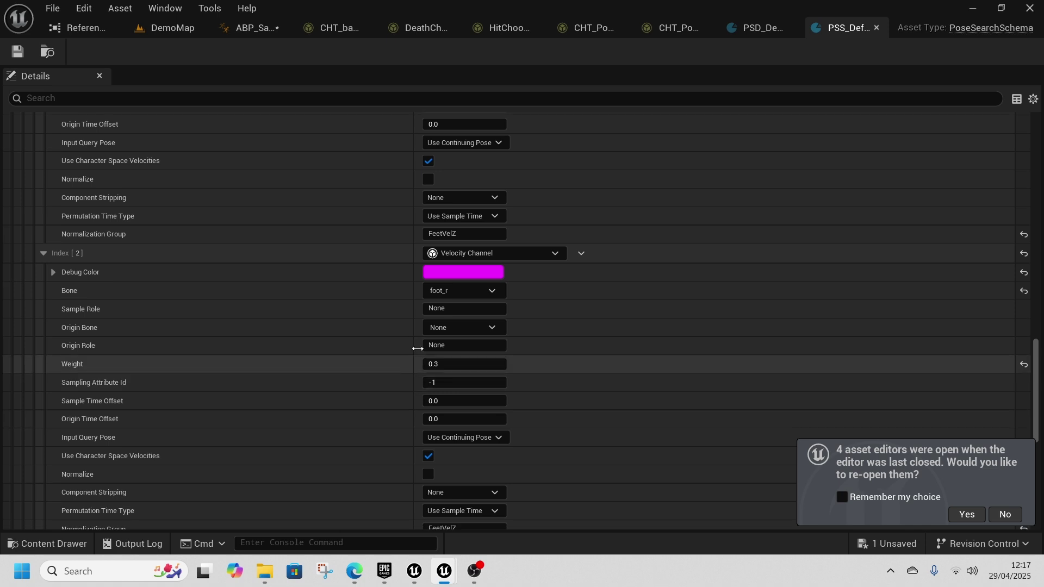
{"action": "scroll", "coordinate": [450, 322], "scroll_direction": "down", "scroll_amount": 2}
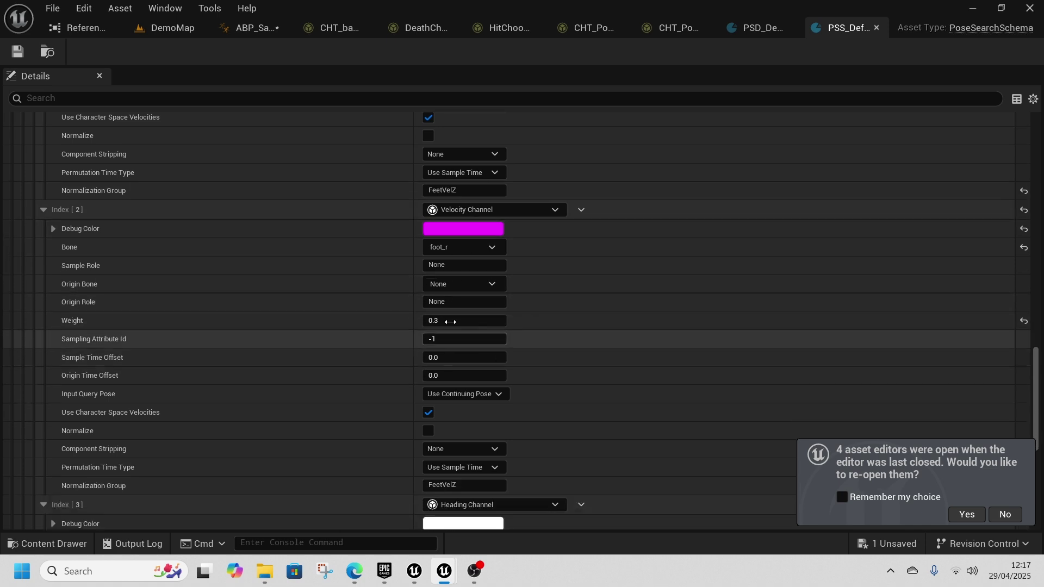
{"action": "scroll", "coordinate": [450, 322], "scroll_direction": "down", "scroll_amount": 11}
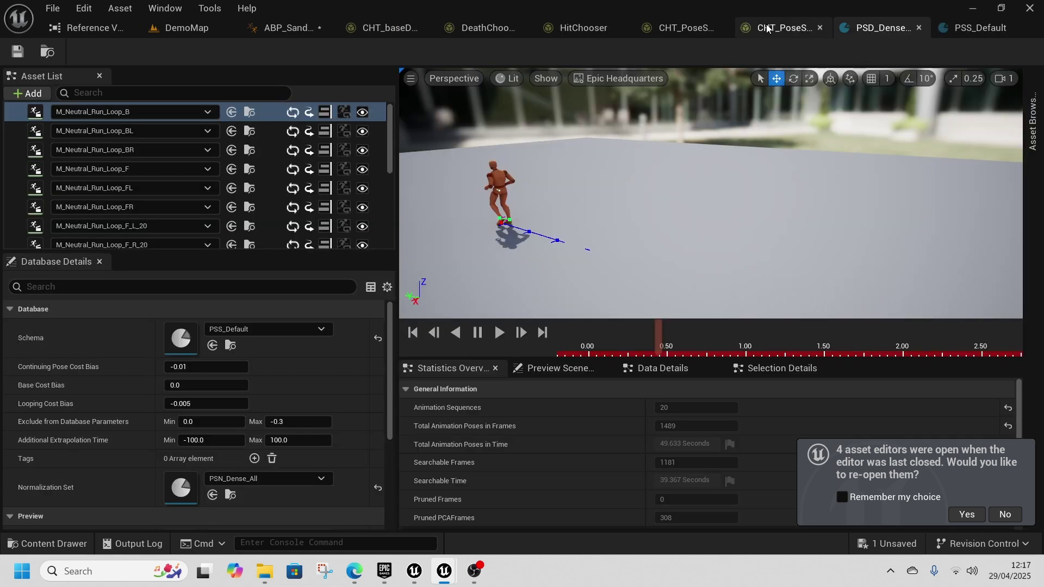
Step: Locate the M_Neutral_Run_Loop_B animation from the database, open it, and scrub it to frame 0 to view its notifies and curves
{"action": "left_click", "coordinate": [756, 28]}
{"action": "left_click", "coordinate": [255, 112]}
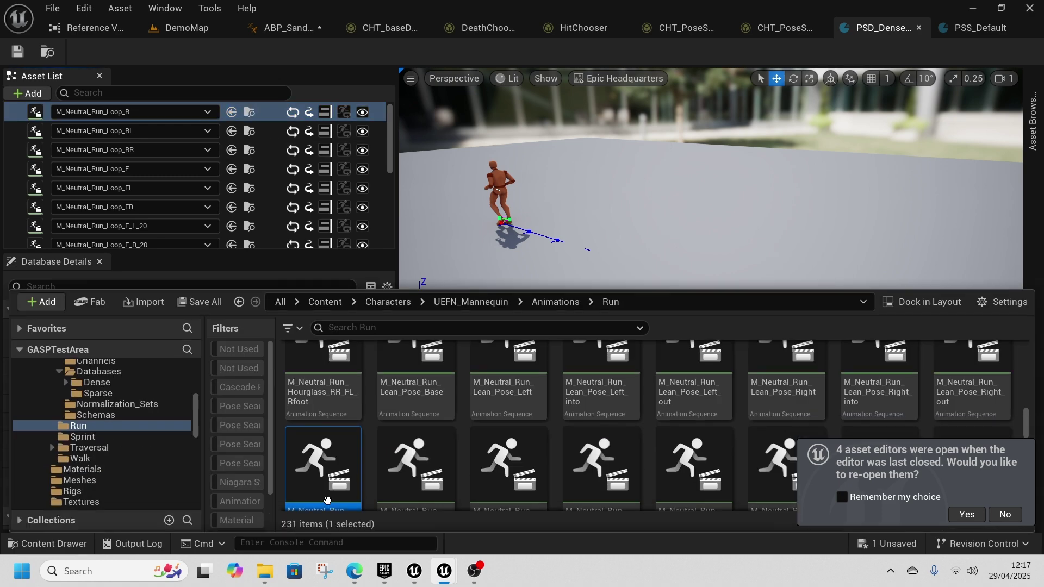
{"action": "double_click", "coordinate": [314, 477]}
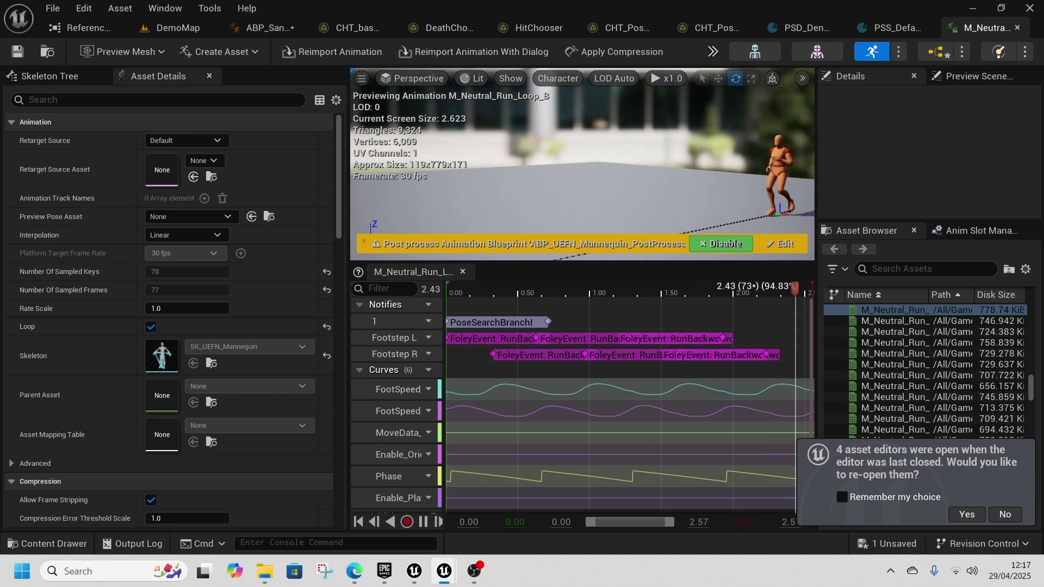
{"action": "left_click_drag", "start_coordinate": [478, 286], "coordinate": [159, 271]}
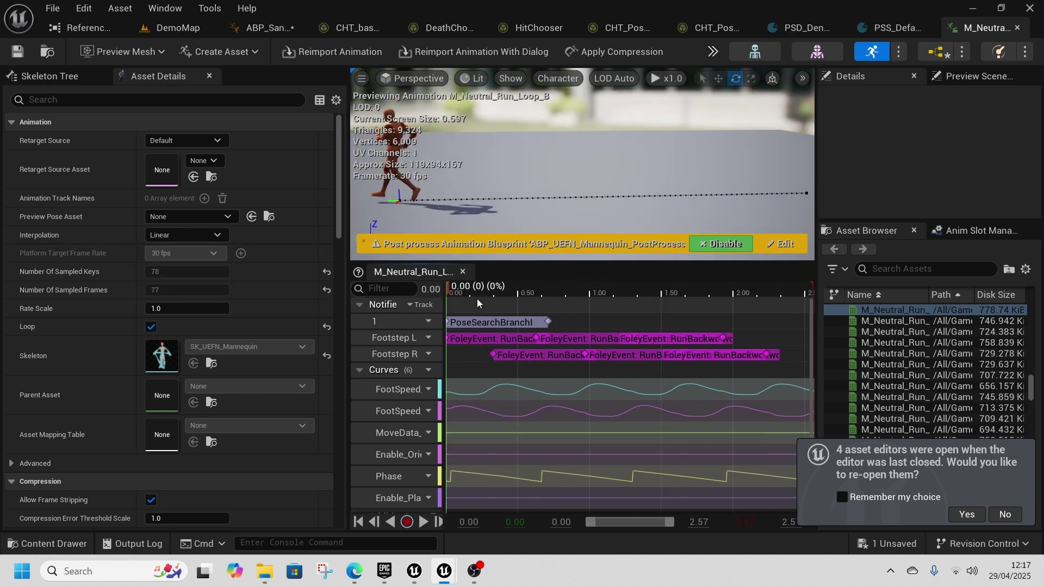
{"action": "left_click_drag", "start_coordinate": [477, 299], "coordinate": [446, 297]}
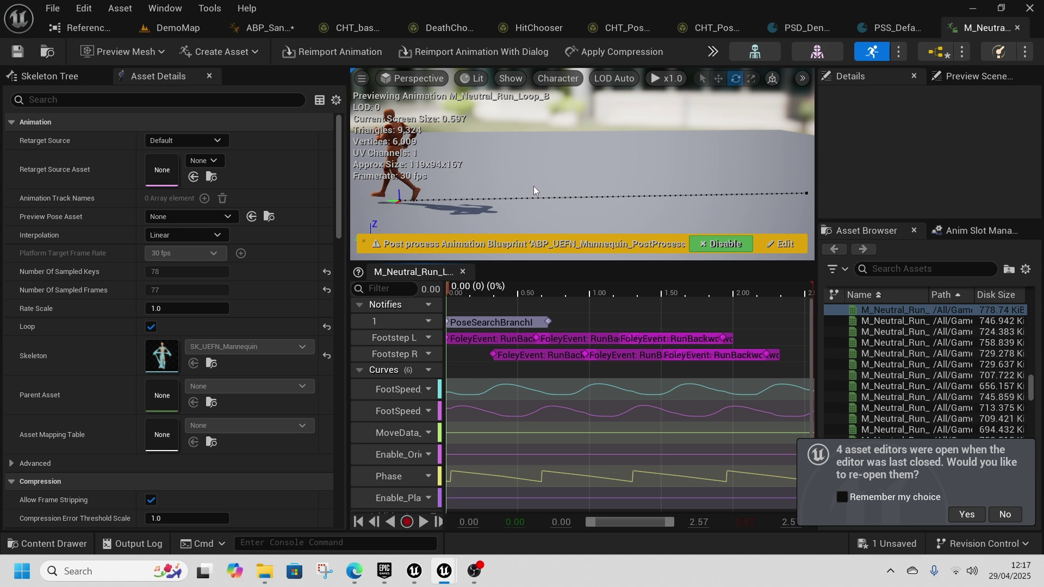
Step: Go back past the schema and database to the CHT_PoseSearchDatabases_Dense chooser
{"action": "left_click", "coordinate": [883, 28]}
{"action": "left_click", "coordinate": [706, 32]}
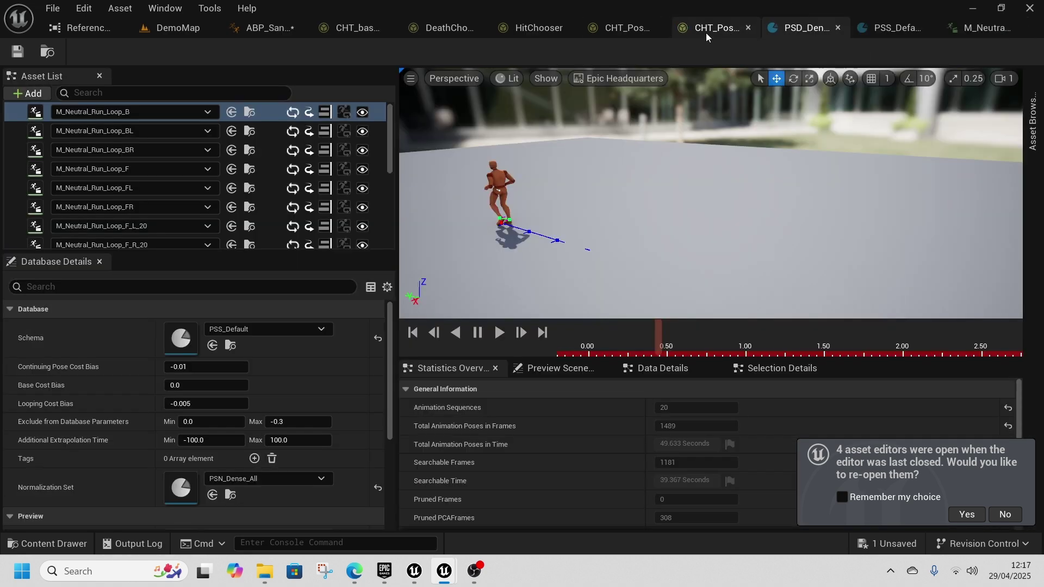